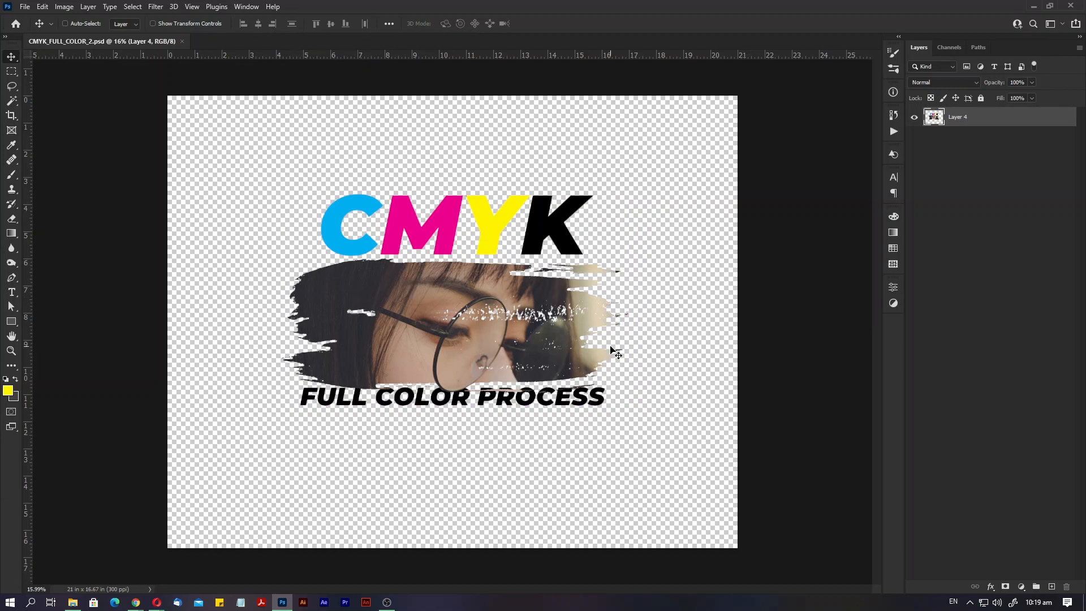
Examine the CMYK artwork up close, including the lettering, the brush-edged photo and the transparent distressed areas
{"action": "key", "text": "z"}
{"action": "left_click_drag", "start_coordinate": [423, 297], "coordinate": [443, 293]}
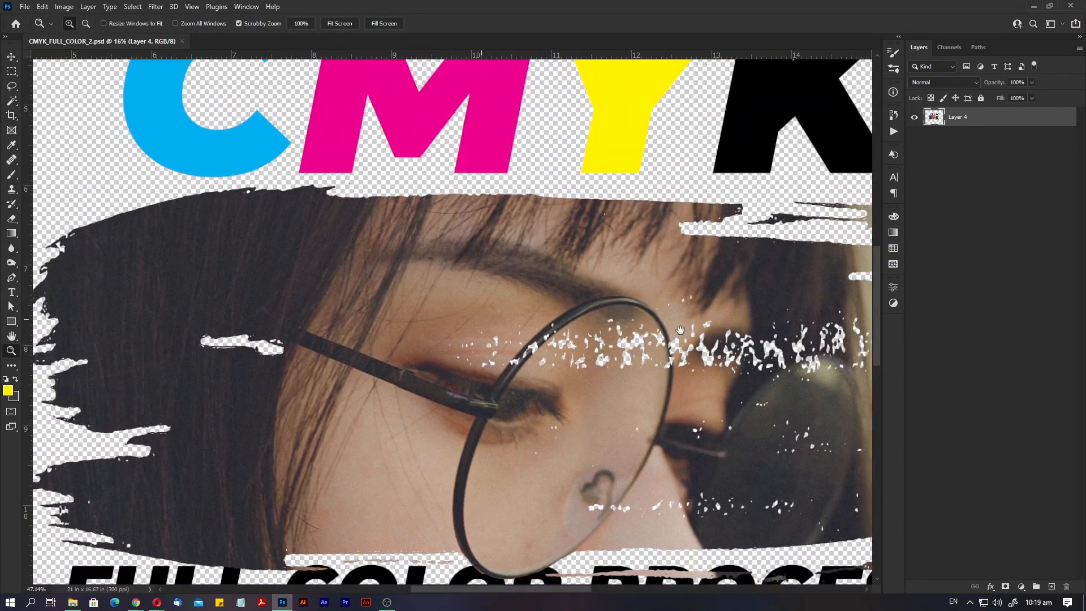
{"action": "left_click_drag", "start_coordinate": [680, 330], "coordinate": [536, 294]}
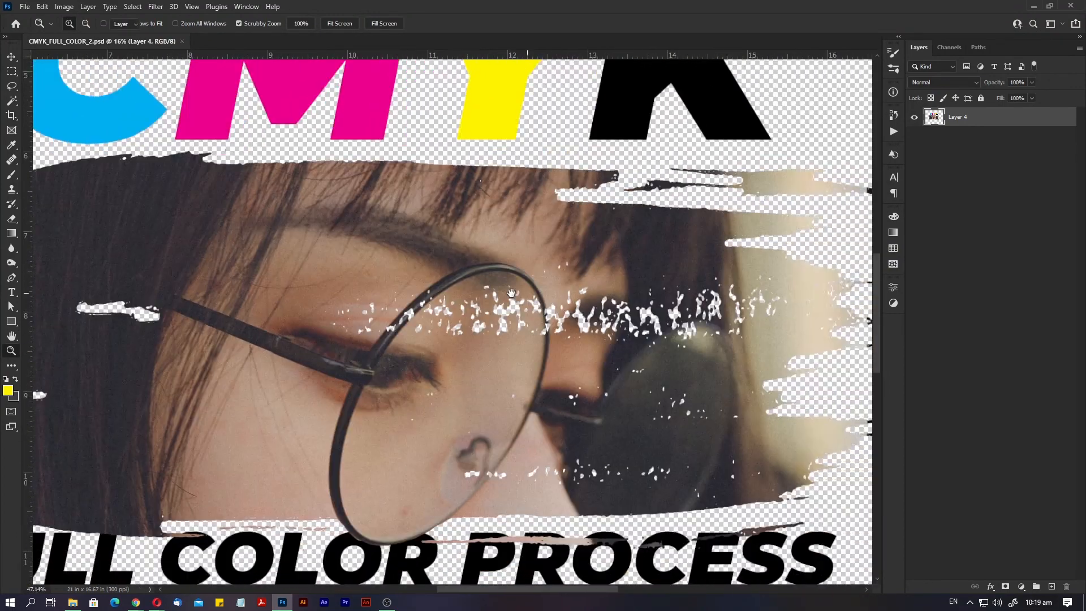
{"action": "key", "text": "v"}
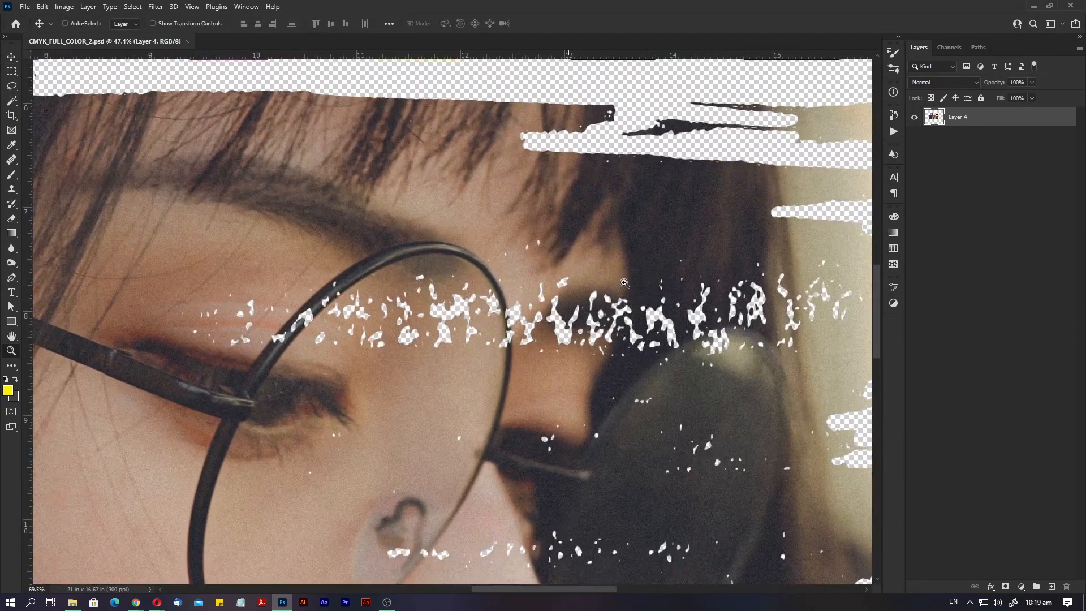
{"action": "key", "text": "z"}
{"action": "left_click_drag", "start_coordinate": [624, 282], "coordinate": [565, 386]}
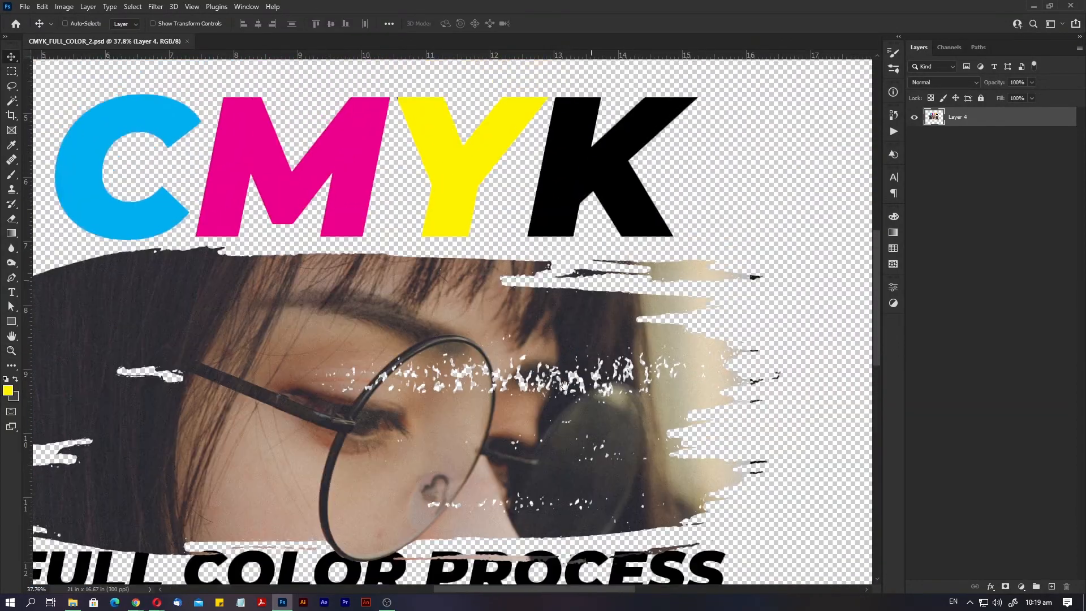
{"action": "key", "text": "z"}
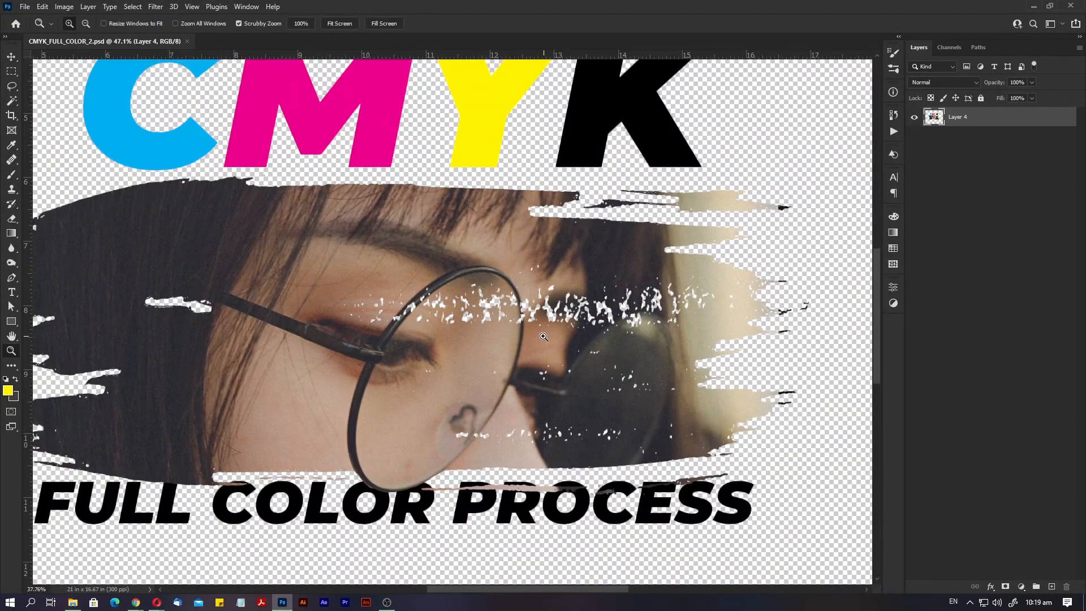
{"action": "left_click_drag", "start_coordinate": [544, 337], "coordinate": [565, 360]}
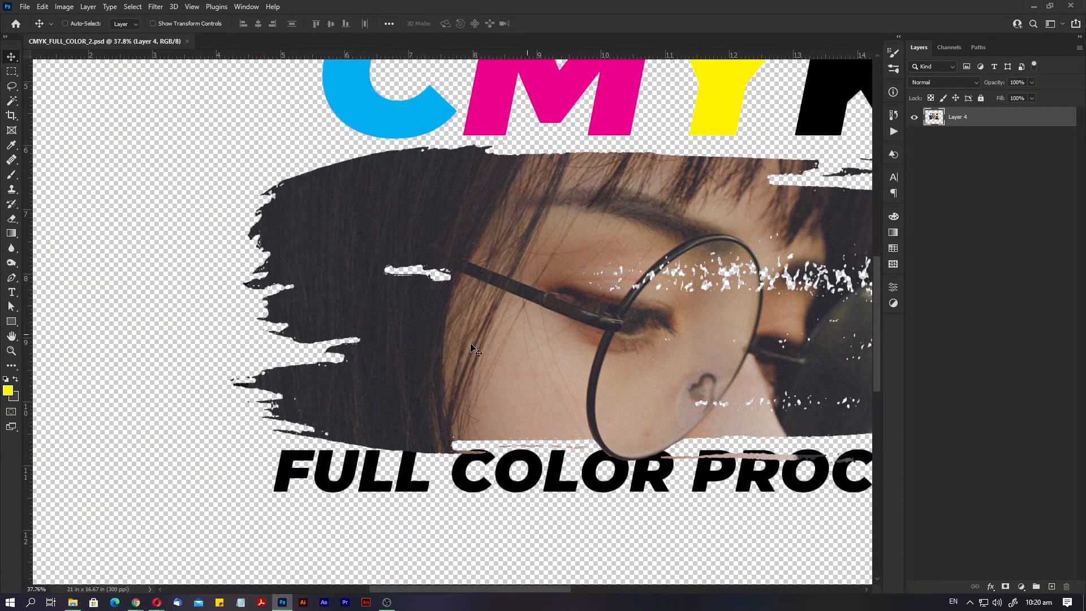
{"action": "key", "text": "z"}
{"action": "left_click_drag", "start_coordinate": [404, 349], "coordinate": [378, 380]}
{"action": "key", "text": "v"}
{"action": "left_click_drag", "start_coordinate": [532, 343], "coordinate": [478, 390]}
{"action": "key", "text": "z"}
{"action": "key", "text": "v"}
{"action": "left_click_drag", "start_coordinate": [559, 390], "coordinate": [548, 374]}
Check the document's dimensions and resolution in Image Size without changing them
{"action": "key", "text": "ctrl"}
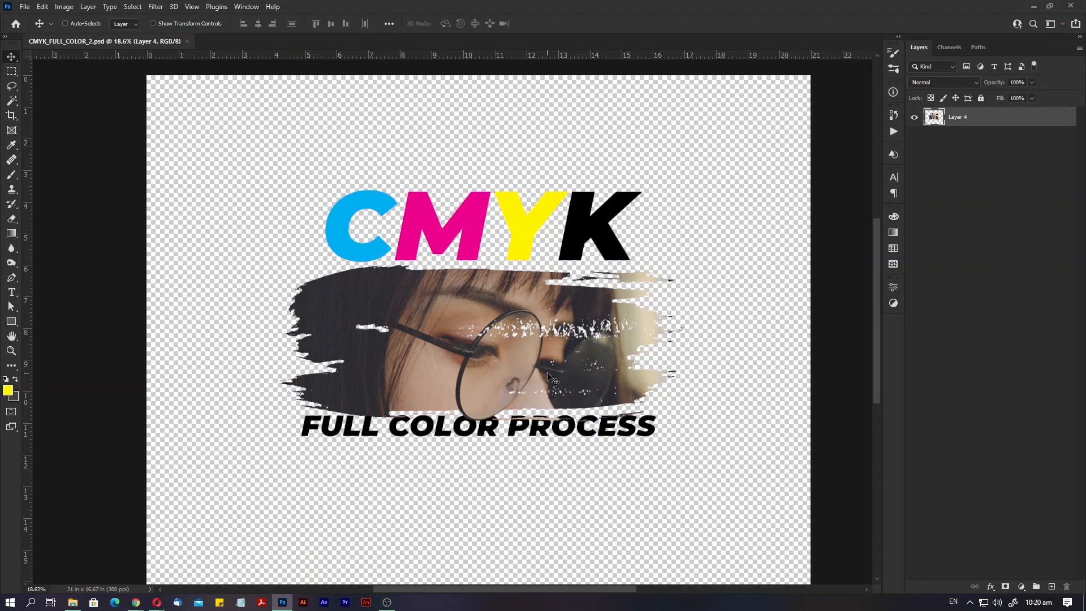
{"action": "key", "text": "ctrl+alt+i"}
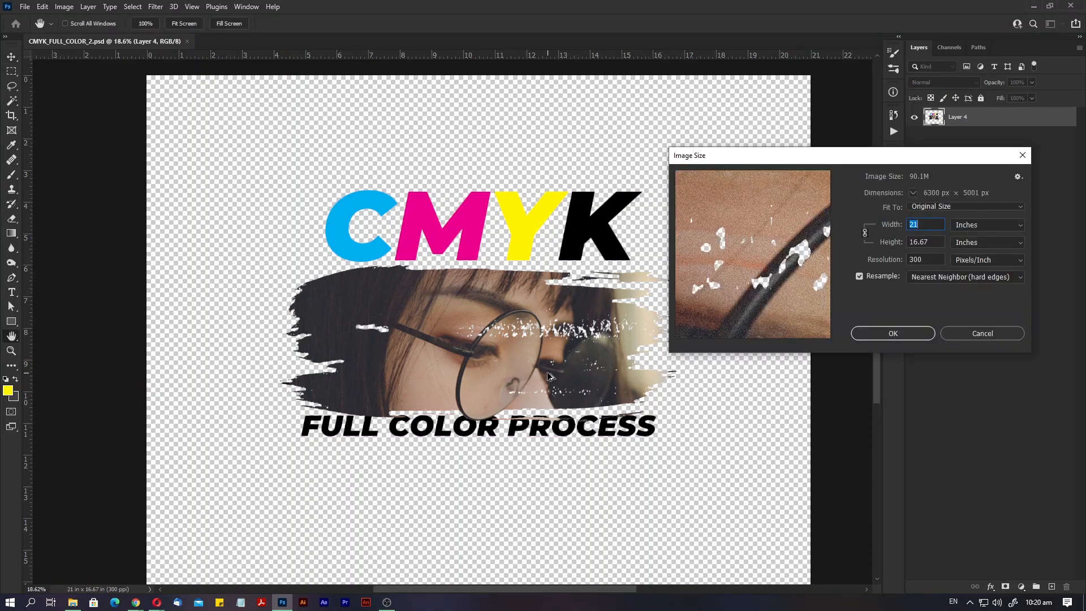
{"action": "left_click", "coordinate": [977, 331]}
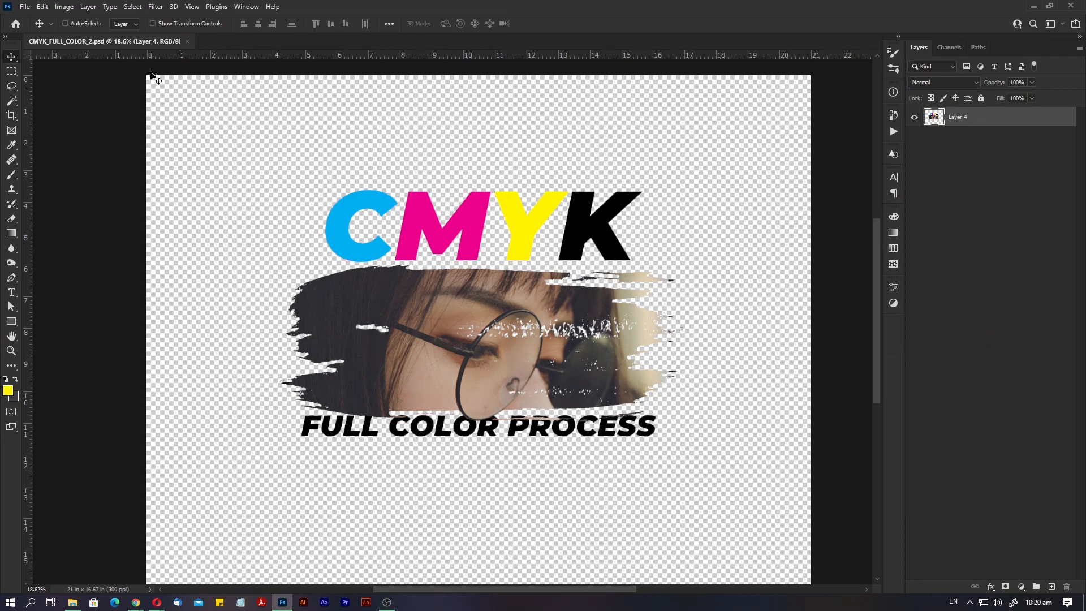
Trim the canvas to the artwork based on transparent pixels on all four sides
{"action": "left_click", "coordinate": [64, 8]}
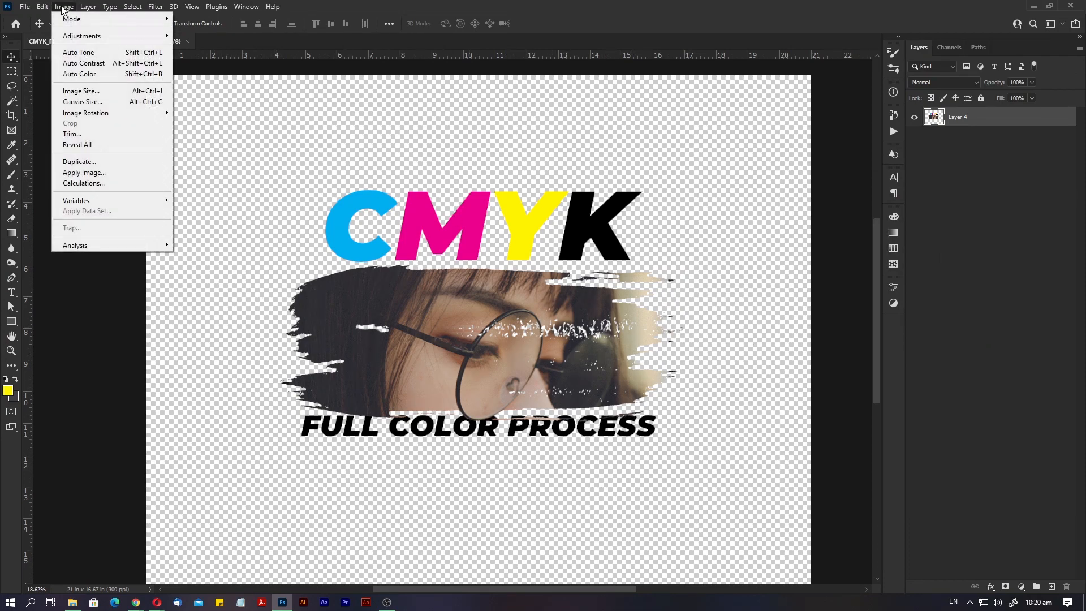
{"action": "left_click", "coordinate": [88, 136]}
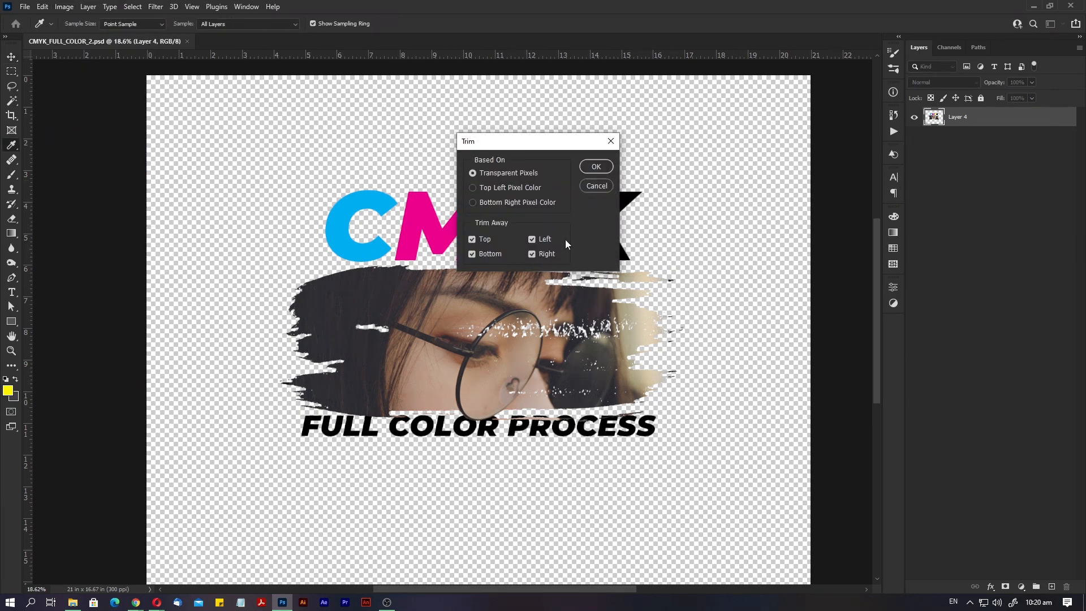
{"action": "left_click", "coordinate": [596, 166]}
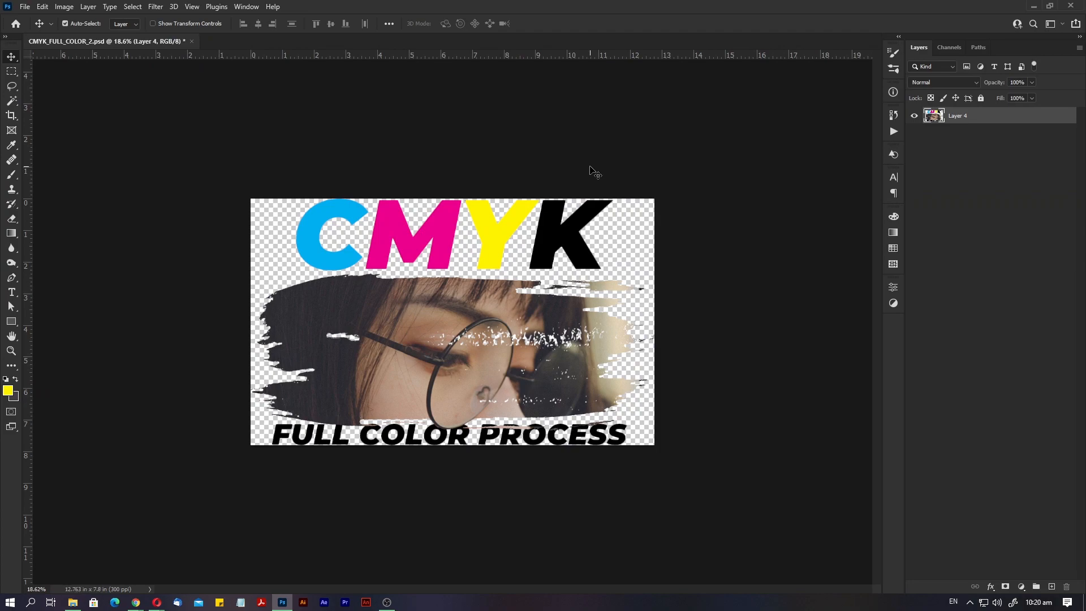
Resize the trimmed image to 12.5 inches wide at 300 pixels/inch with resampling on
{"action": "key", "text": "ctrl+alt+i"}
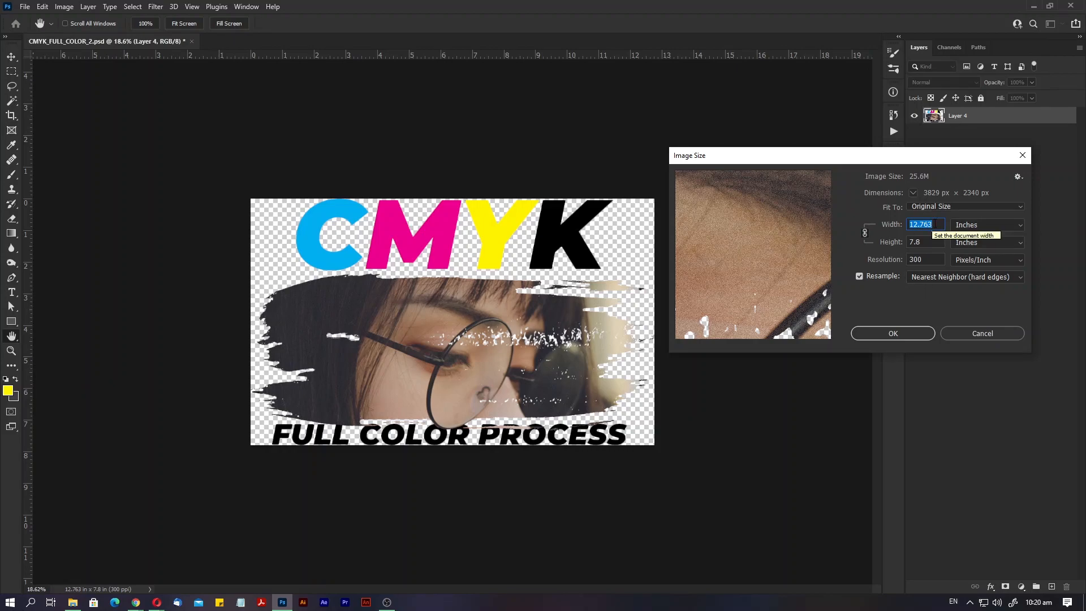
{"action": "left_click", "coordinate": [935, 224]}
{"action": "left_click_drag", "start_coordinate": [935, 224], "coordinate": [910, 224]}
{"action": "type", "text": "12.5"}
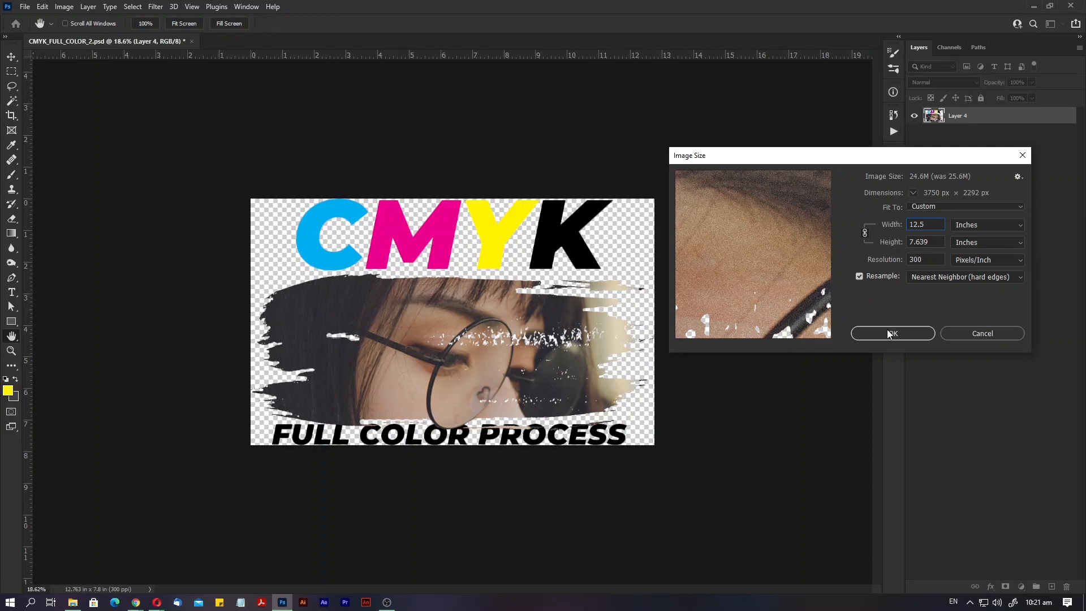
{"action": "left_click", "coordinate": [922, 277]}
{"action": "left_click", "coordinate": [950, 285]}
{"action": "left_click", "coordinate": [894, 333]}
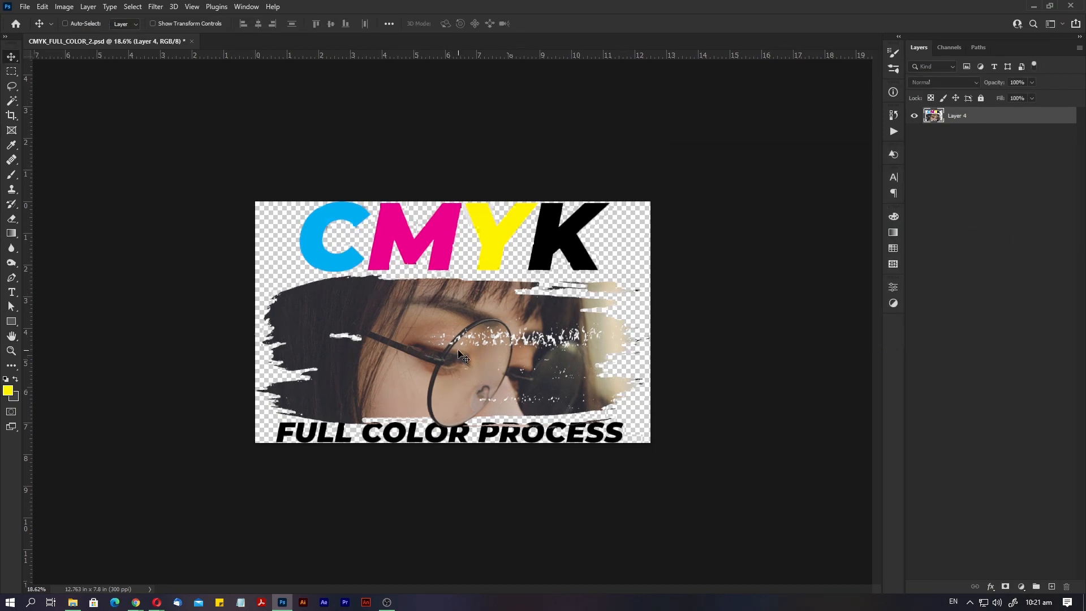
Run the Process CMYK Seps action on the artwork, continuing through its messages to start the color separation
{"action": "key", "text": "ctrl+space"}
{"action": "left_click_drag", "start_coordinate": [434, 350], "coordinate": [473, 349]}
{"action": "left_click", "coordinate": [890, 135]}
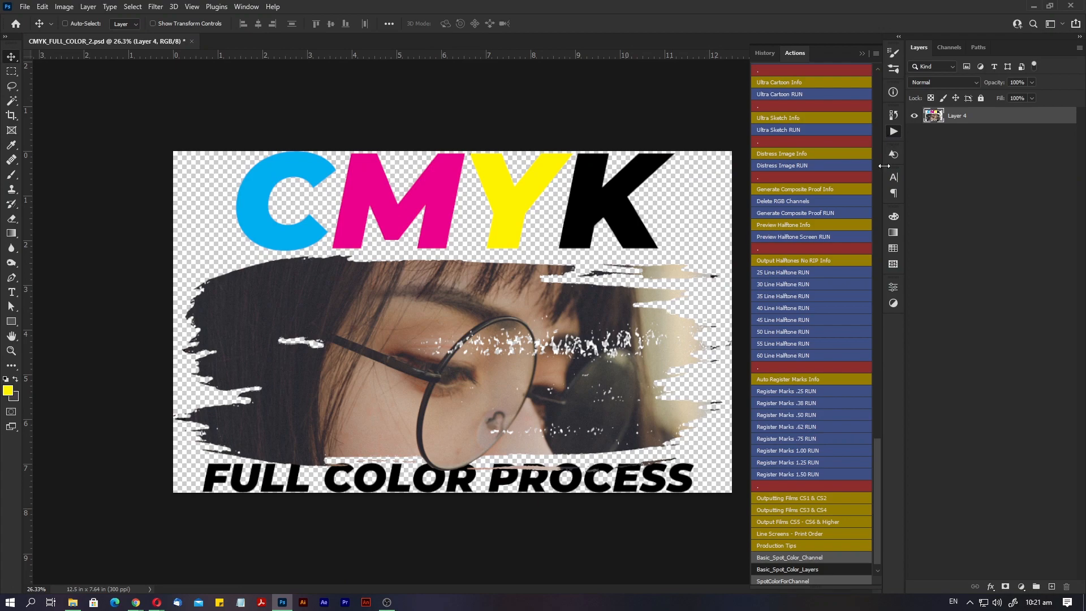
{"action": "left_click_drag", "start_coordinate": [878, 441], "coordinate": [883, 281]}
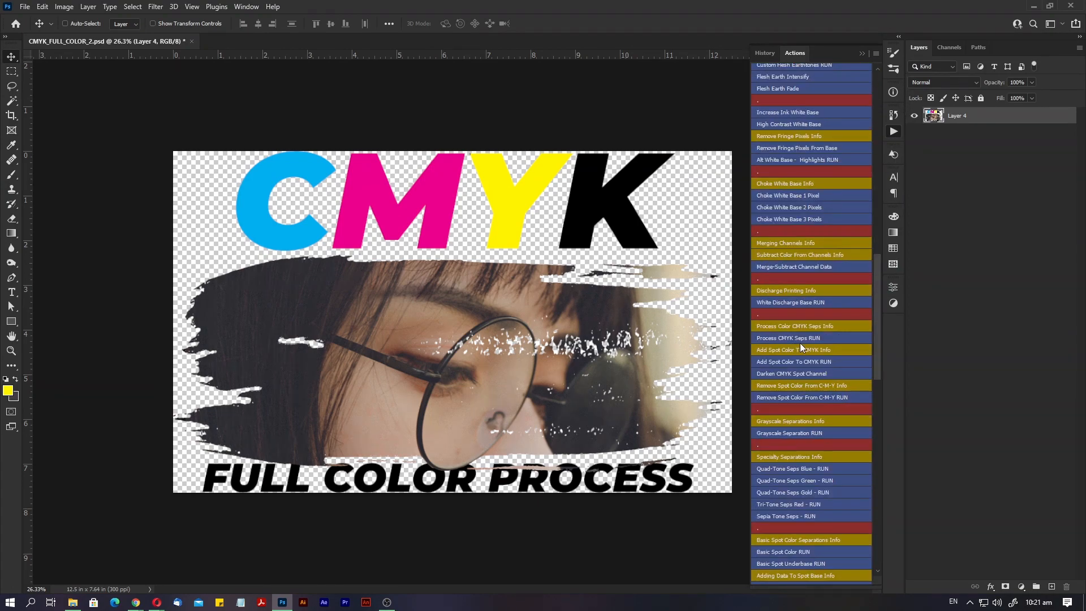
{"action": "left_click", "coordinate": [808, 338]}
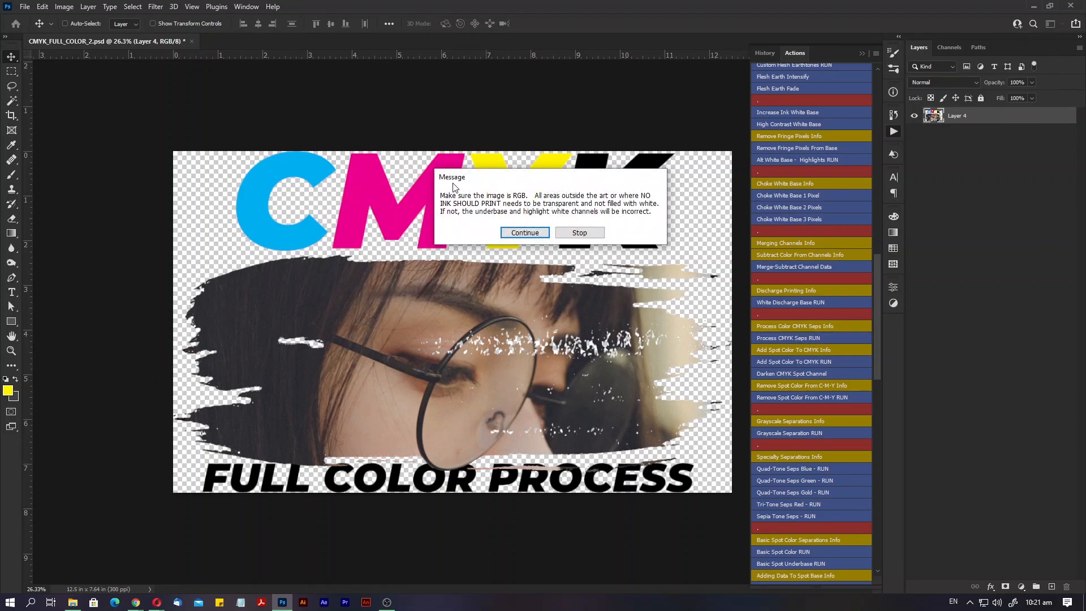
{"action": "left_click", "coordinate": [532, 236]}
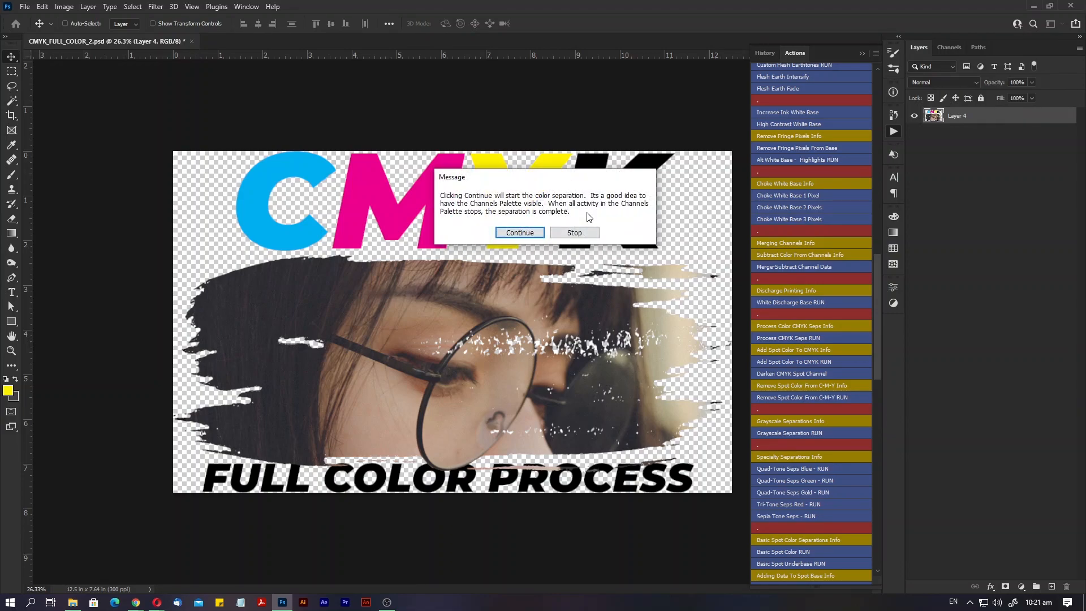
{"action": "left_click", "coordinate": [528, 231]}
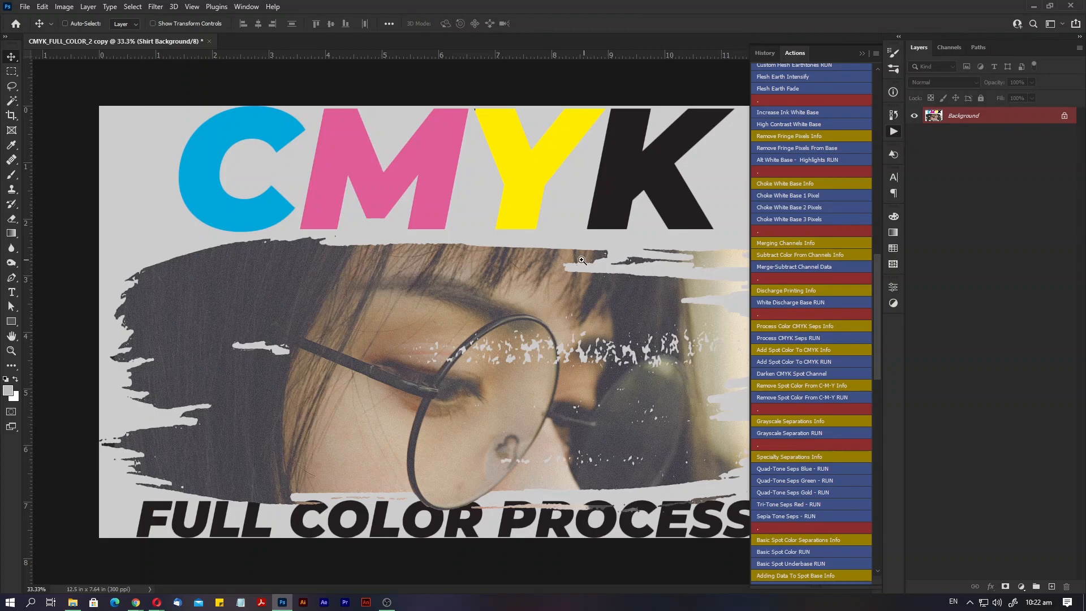
Show the separation's channels and hide the Highlight White and White Underbase channels
{"action": "left_click_drag", "start_coordinate": [541, 276], "coordinate": [509, 276]}
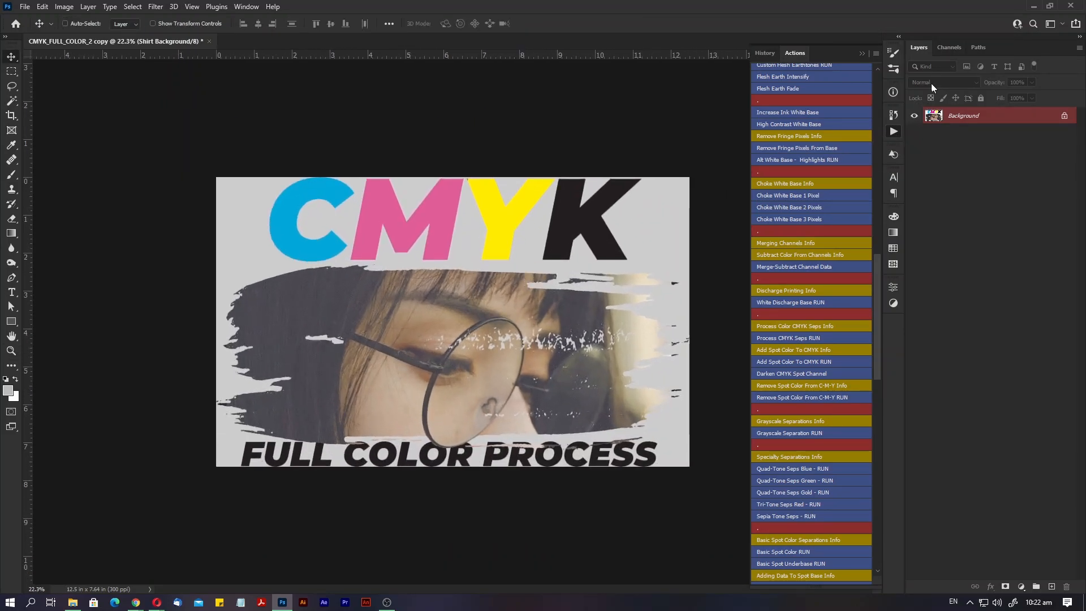
{"action": "left_click", "coordinate": [956, 45]}
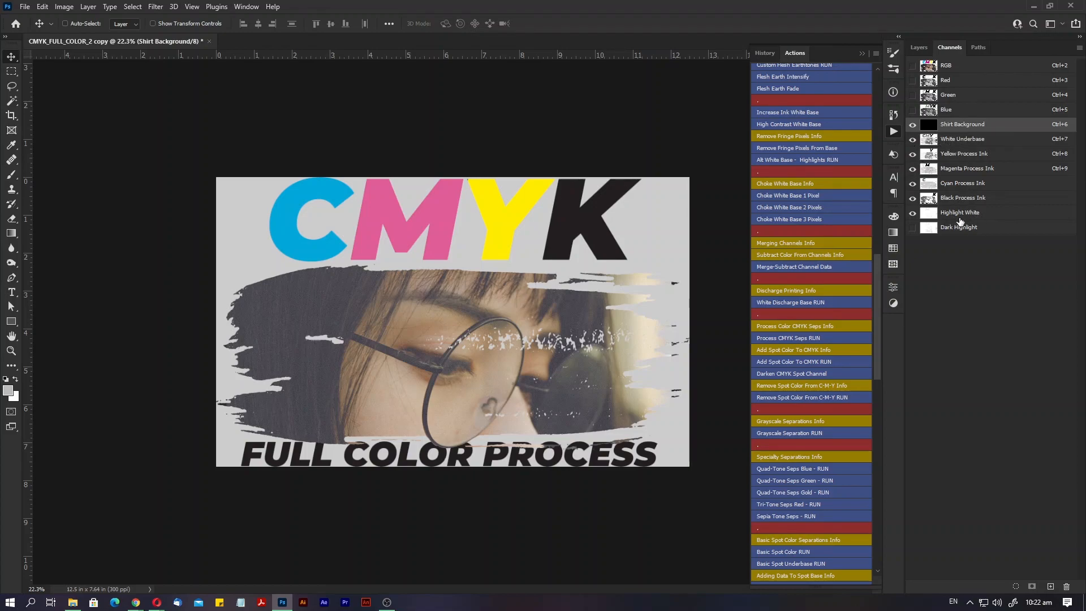
{"action": "left_click", "coordinate": [912, 214]}
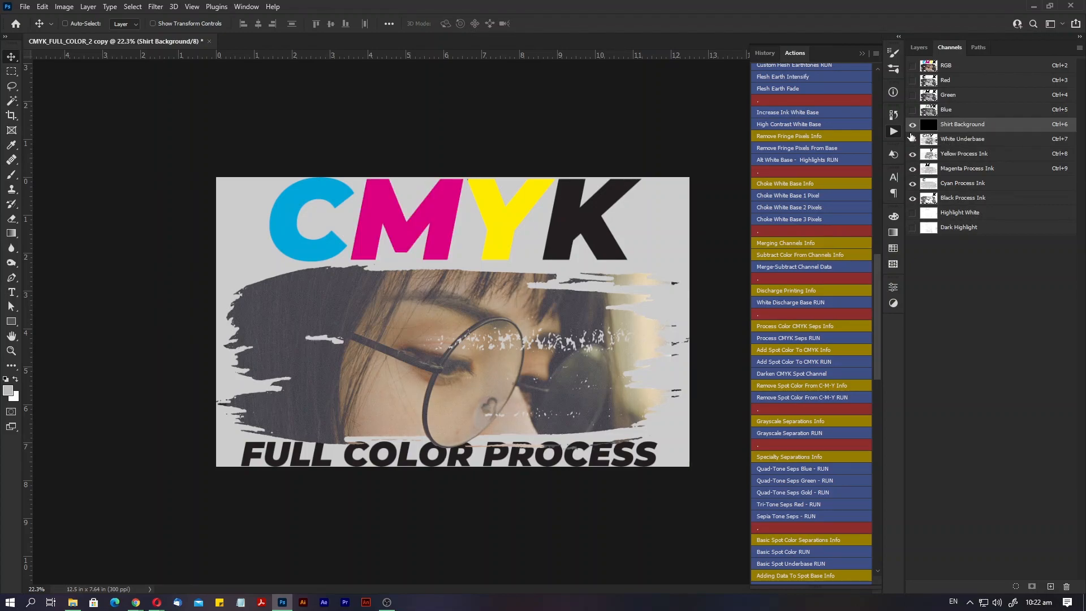
{"action": "left_click", "coordinate": [912, 139]}
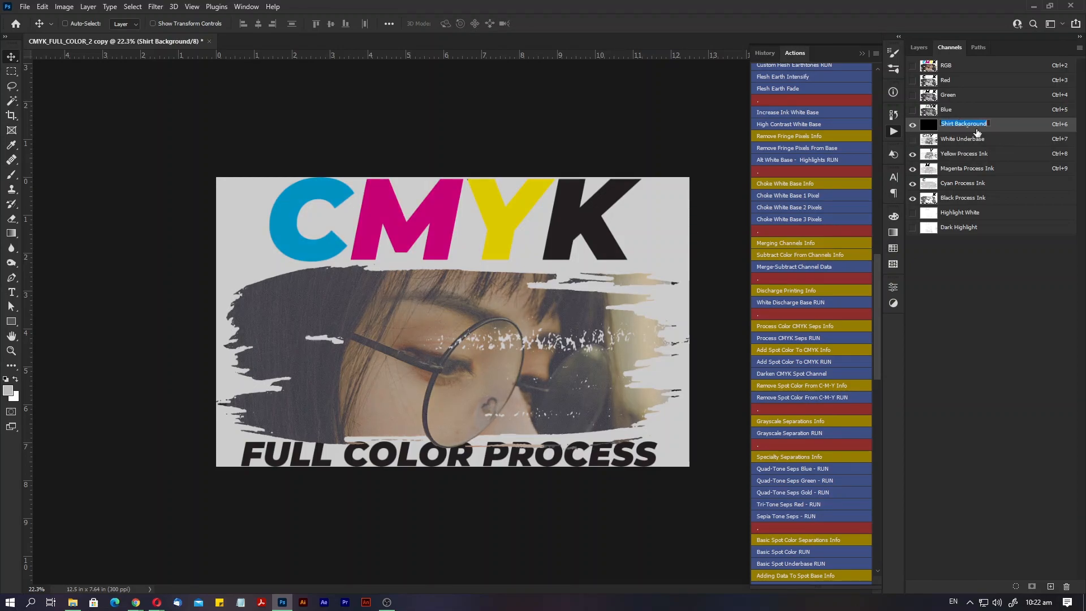
Change the Shirt Background spot channel's ink color to white
{"action": "double_click", "coordinate": [999, 130]}
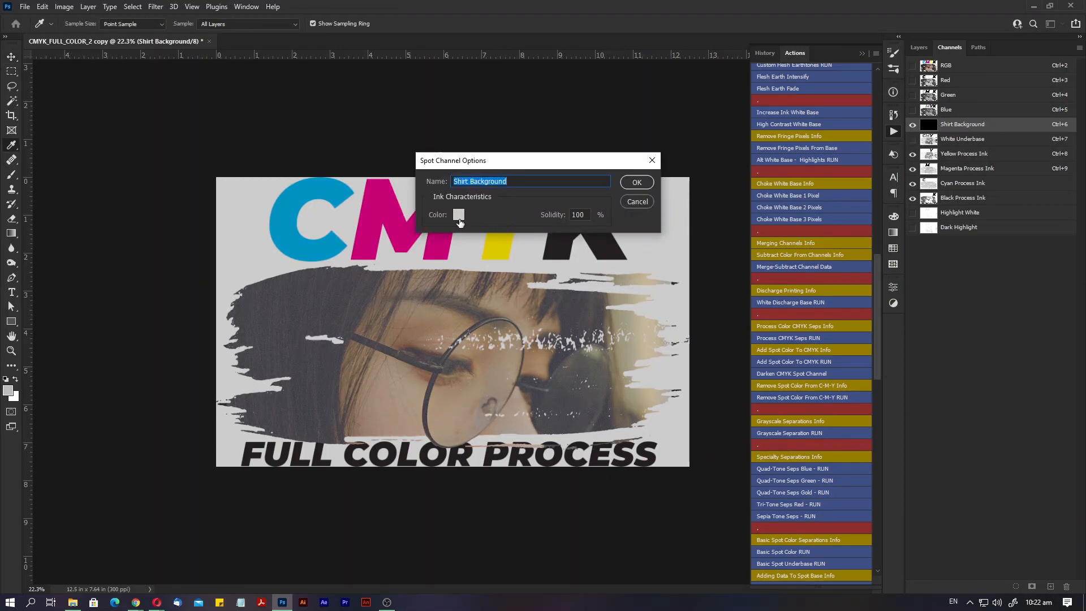
{"action": "left_click", "coordinate": [458, 215]}
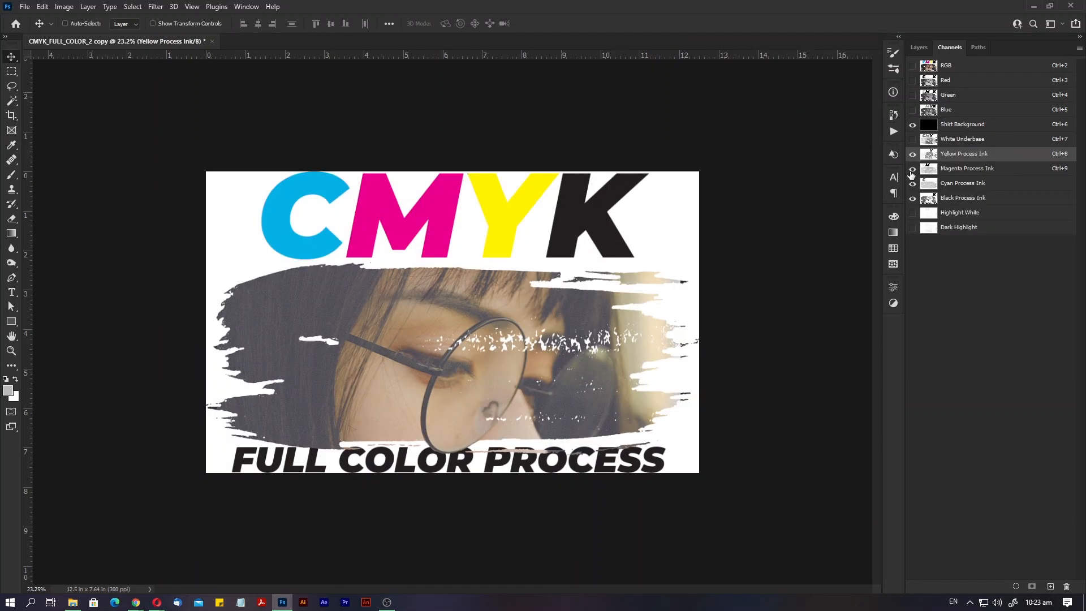
Isolate the Yellow Process Ink over the shirt background and view the Magenta, Cyan and Black Process Ink channels one by one
{"action": "left_click", "coordinate": [912, 168]}
{"action": "left_click", "coordinate": [911, 184]}
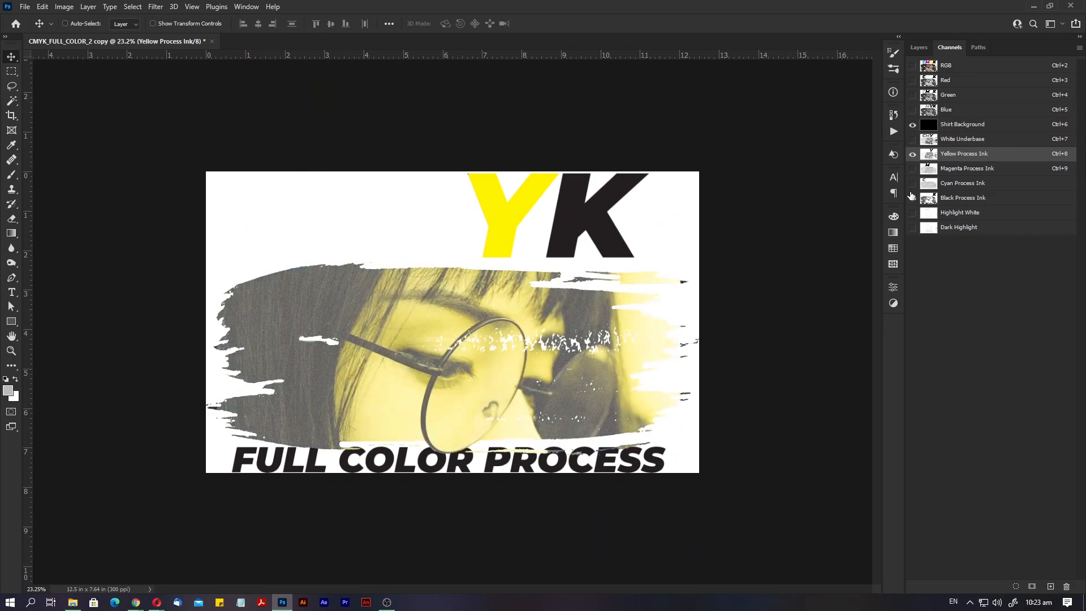
{"action": "left_click", "coordinate": [911, 197]}
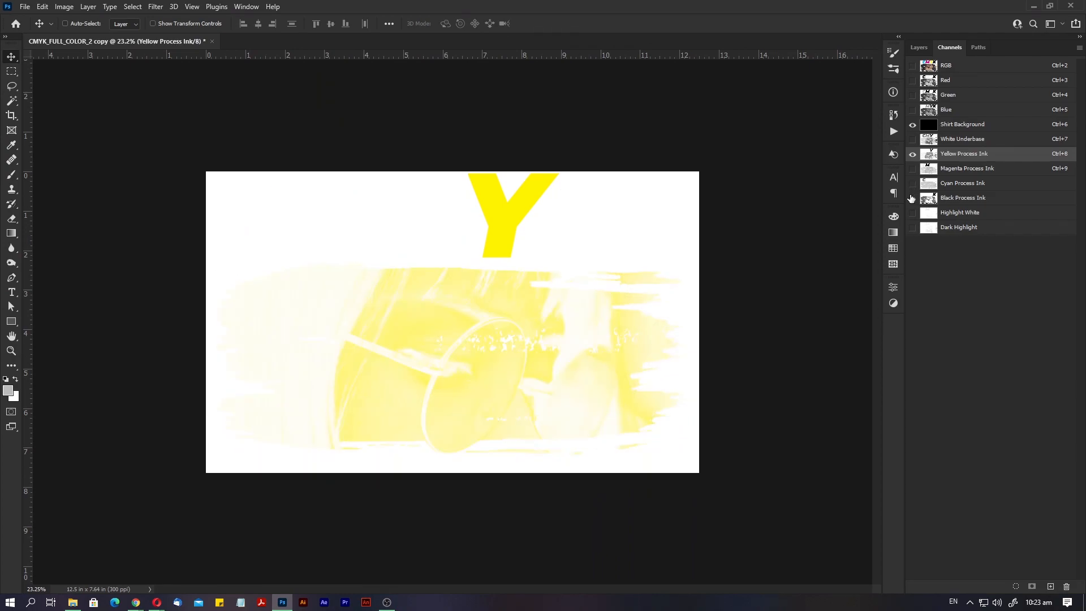
{"action": "left_click", "coordinate": [958, 171]}
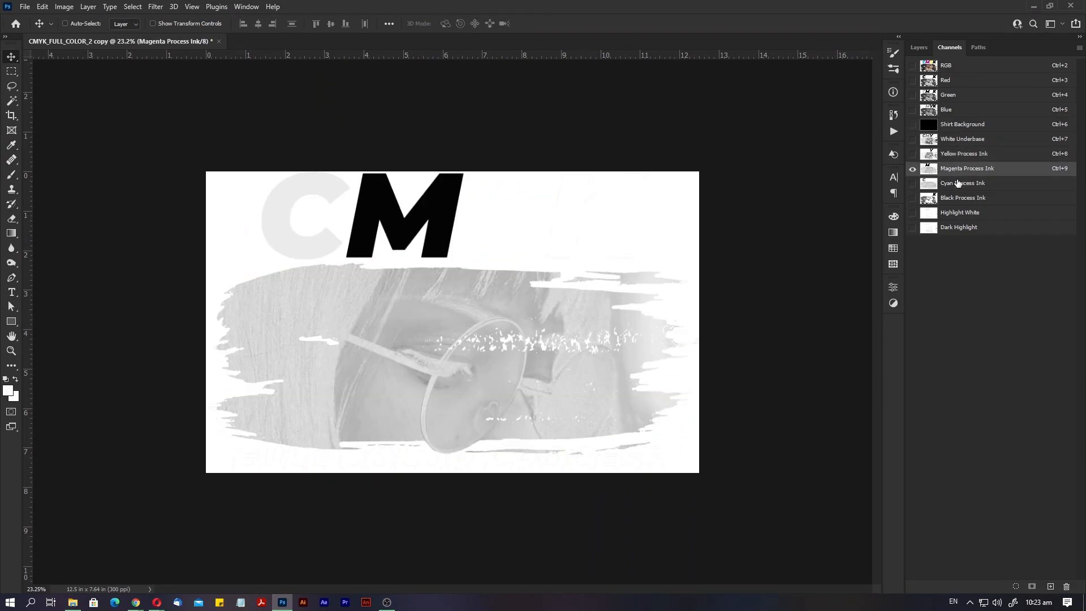
{"action": "left_click", "coordinate": [958, 183]}
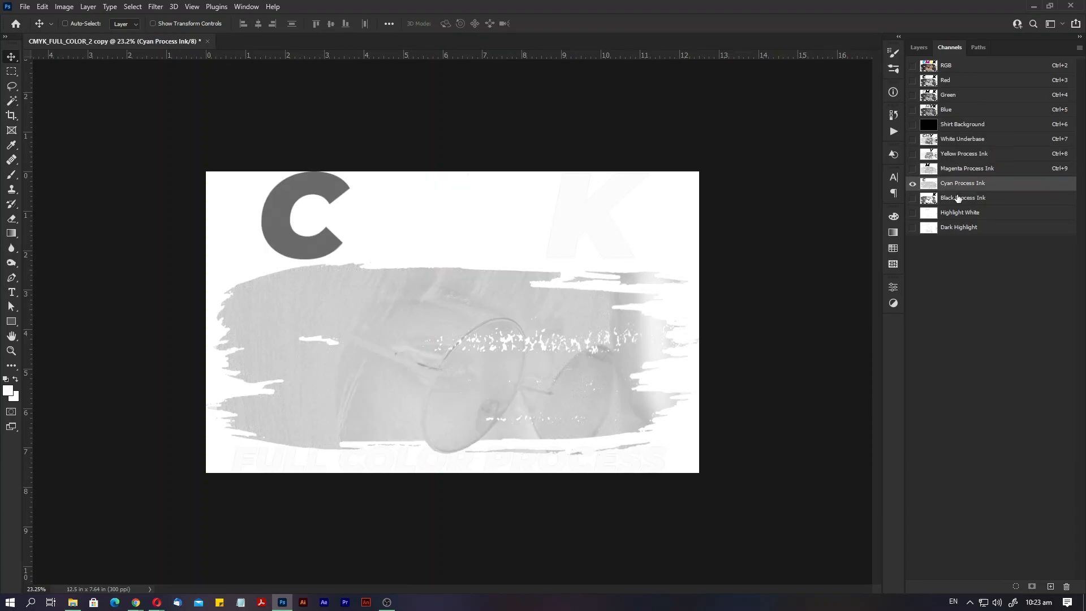
{"action": "left_click", "coordinate": [957, 198]}
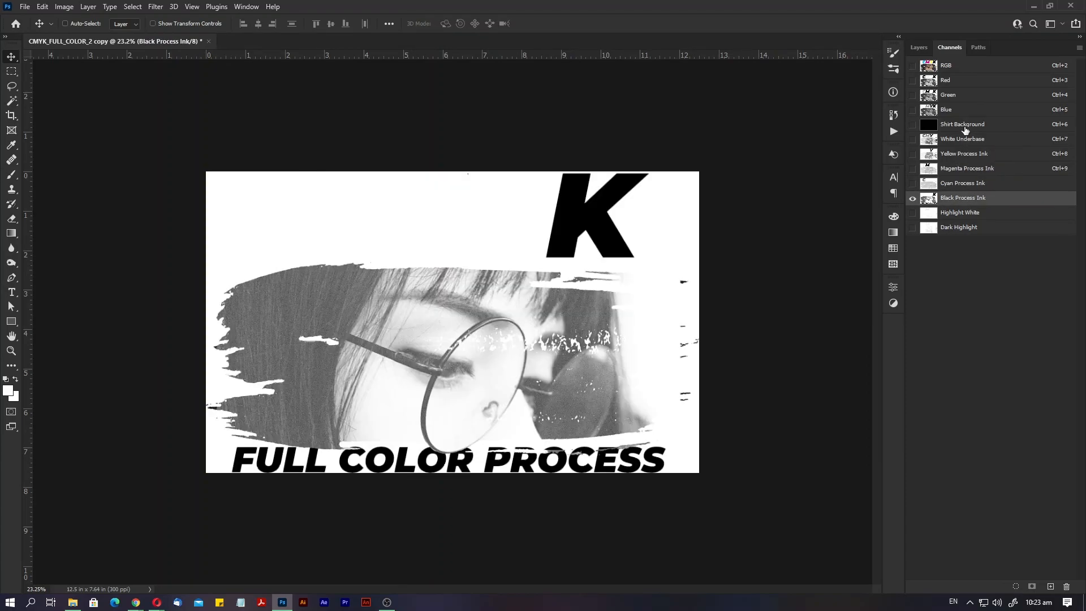
Select the Shirt Background channel and preview the Magenta and Yellow Process Ink channels over it in turn
{"action": "left_click", "coordinate": [962, 129]}
{"action": "left_click", "coordinate": [912, 168]}
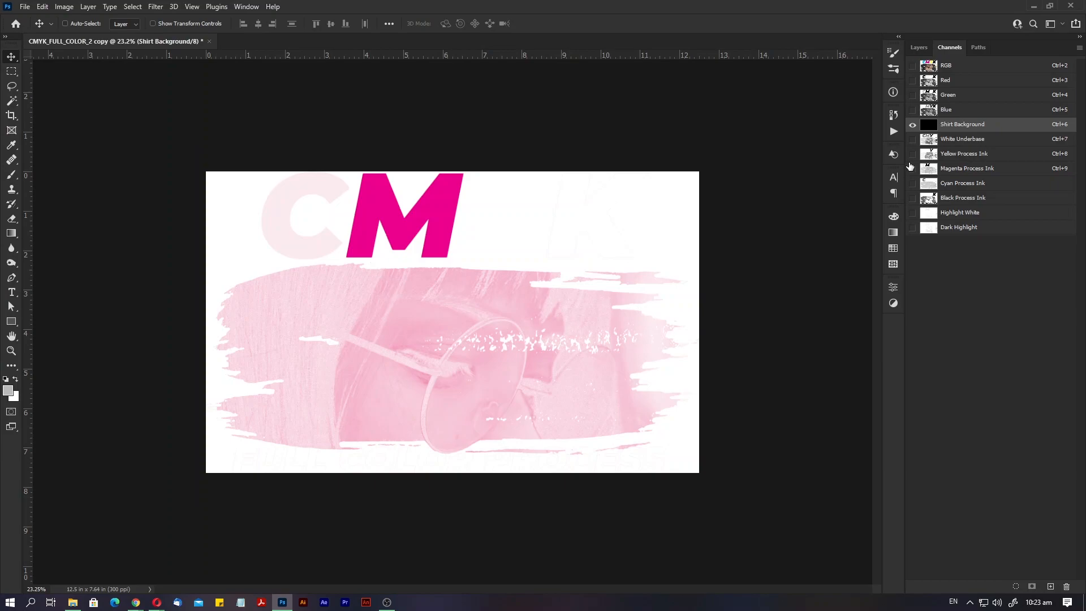
{"action": "left_click", "coordinate": [911, 169]}
{"action": "left_click", "coordinate": [912, 154]}
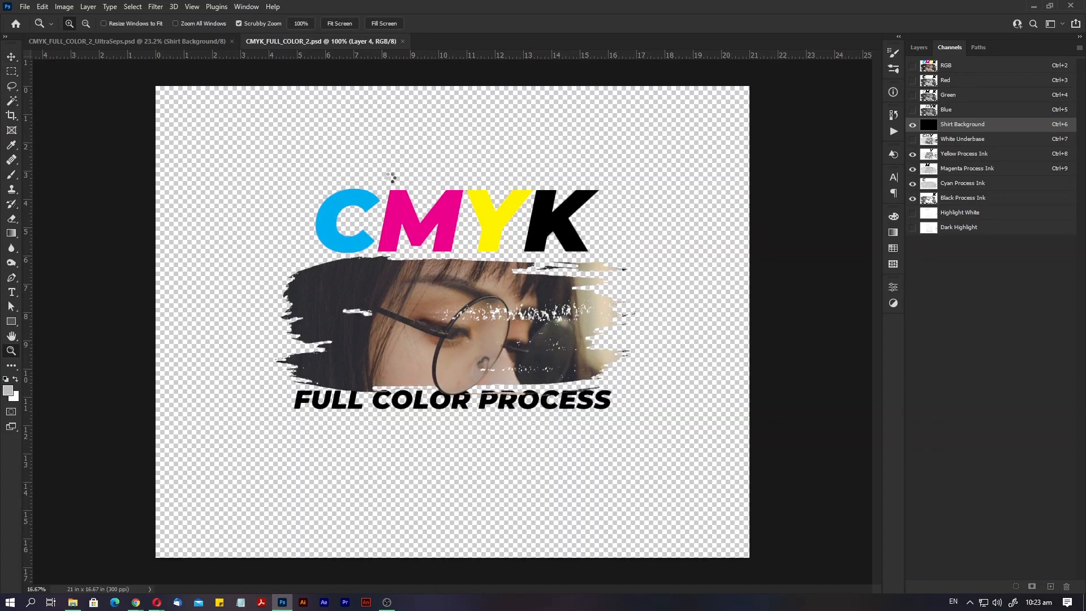
Compare the separated CMYK_FULL_COLOR_2_UltraSeps.psd with the original CMYK_FULL_COLOR_2.psd by switching between the two documents
{"action": "left_click_drag", "start_coordinate": [449, 250], "coordinate": [465, 182]}
{"action": "key", "text": "ctrl+Tab"}
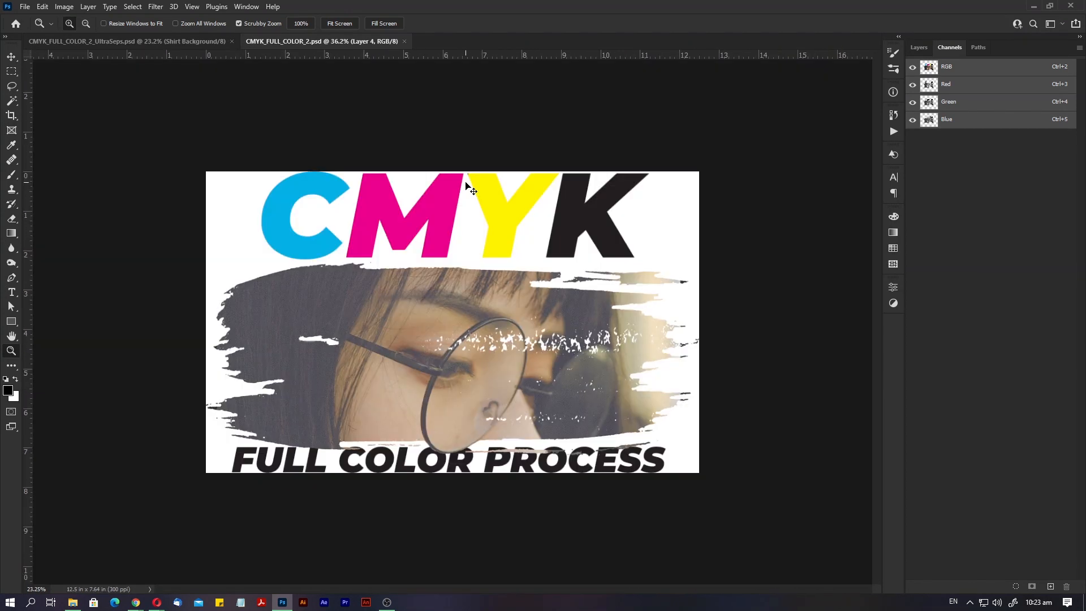
{"action": "key", "text": "ctrl+Tab"}
{"action": "key", "text": "ctrl+Tab"}
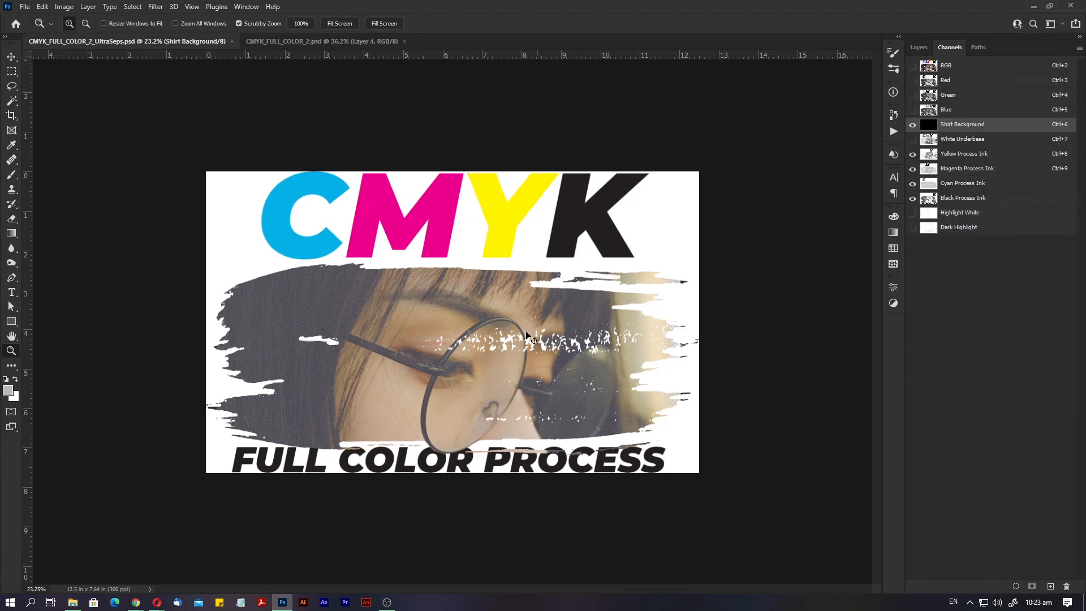
Check the separated print preview against the original artwork again, ending on CMYK_FULL_COLOR_2_UltraSeps.psd
{"action": "key", "text": "ctrl+Tab"}
{"action": "key", "text": "ctrl+Tab"}
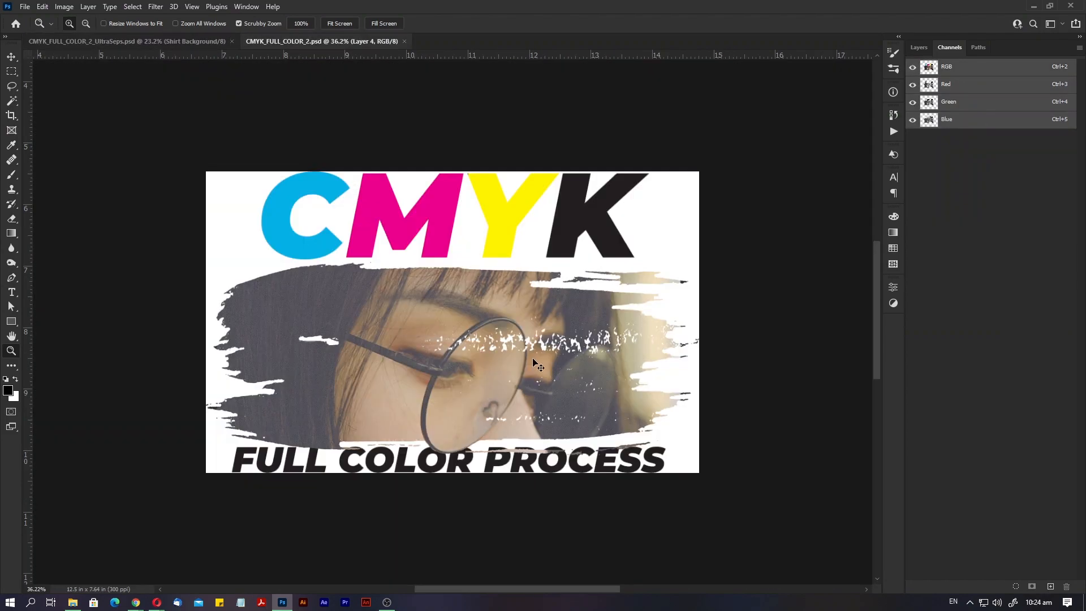
{"action": "key", "text": "ctrl+Tab"}
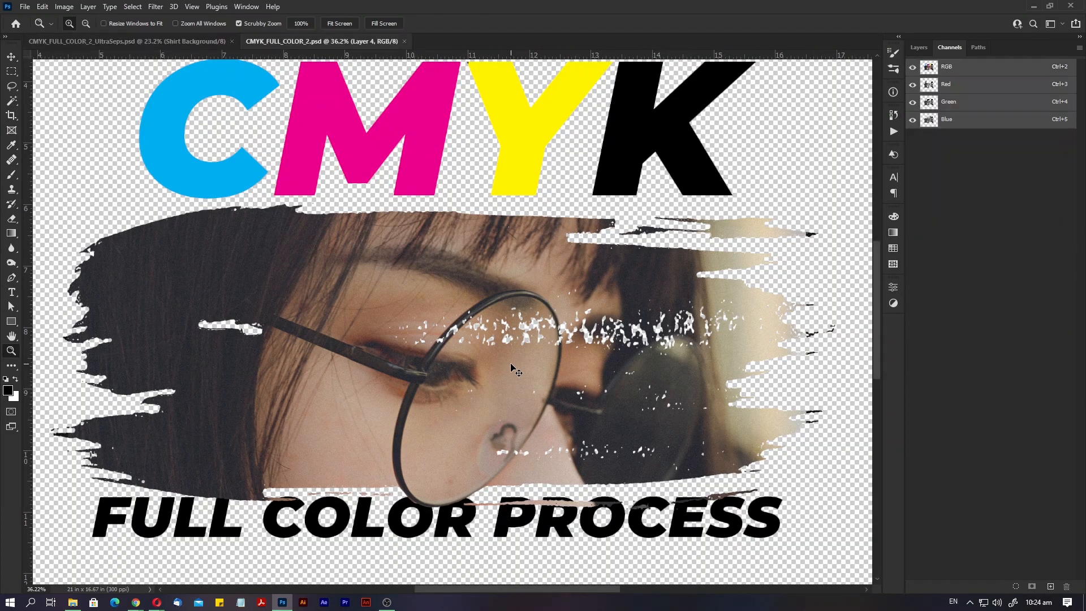
{"action": "key", "text": "ctrl+Tab"}
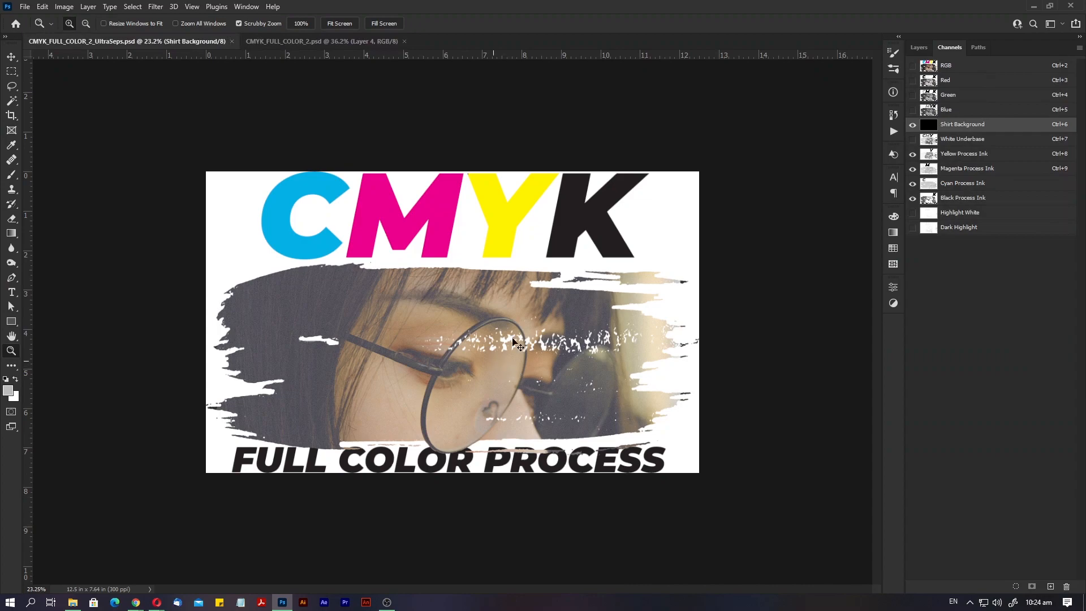
Isolate the Magenta Process Ink channel over the shirt background and set its Levels midtone input to 0.72
{"action": "left_click", "coordinate": [956, 169]}
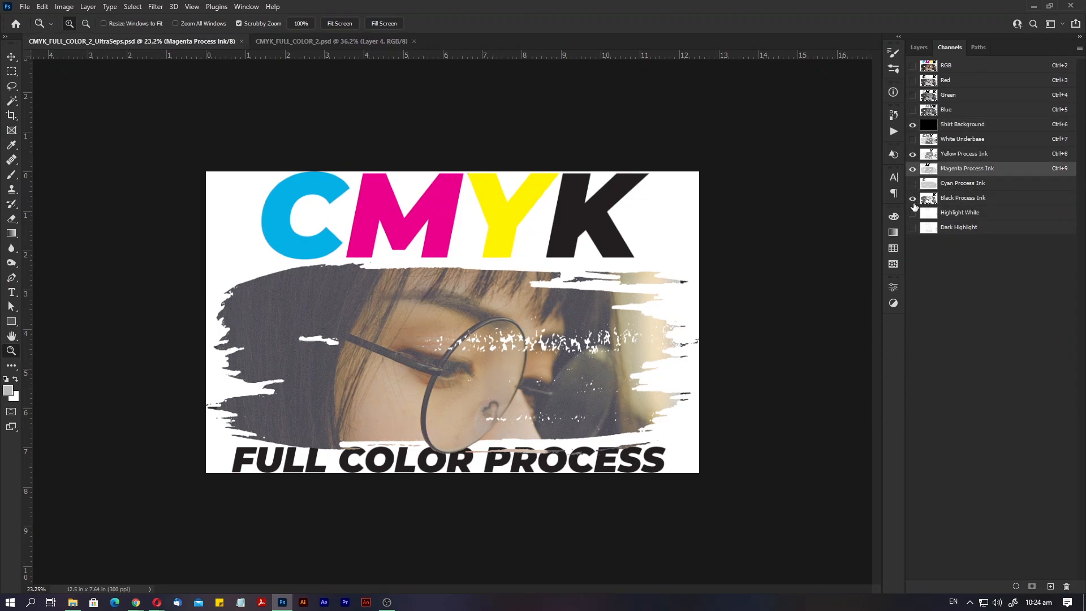
{"action": "left_click", "coordinate": [912, 183]}
{"action": "left_click", "coordinate": [912, 198]}
{"action": "left_click", "coordinate": [913, 168]}
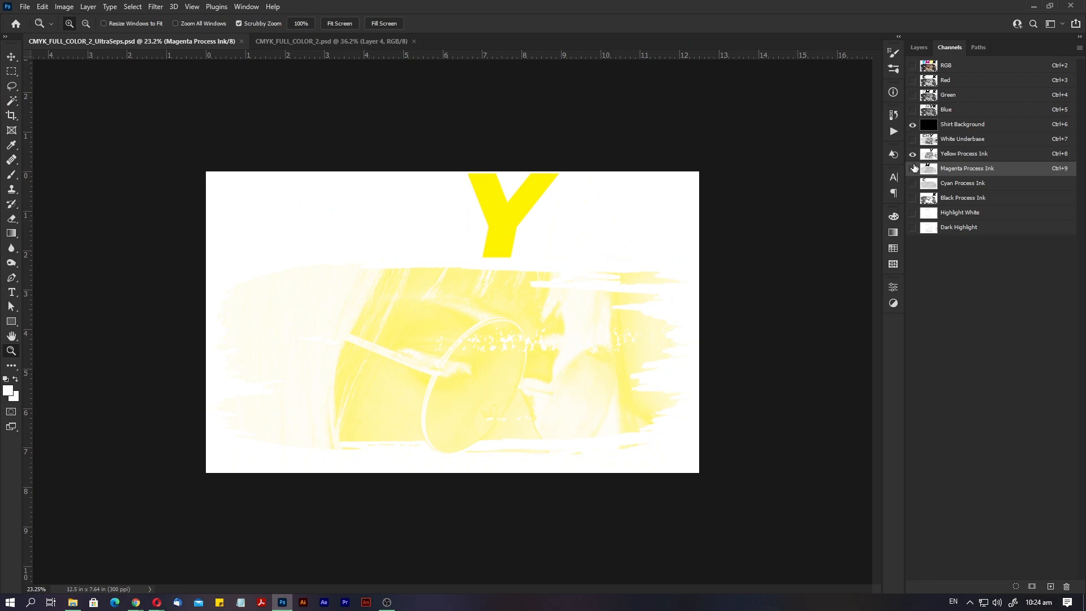
{"action": "left_click", "coordinate": [913, 168]}
{"action": "left_click", "coordinate": [913, 154]}
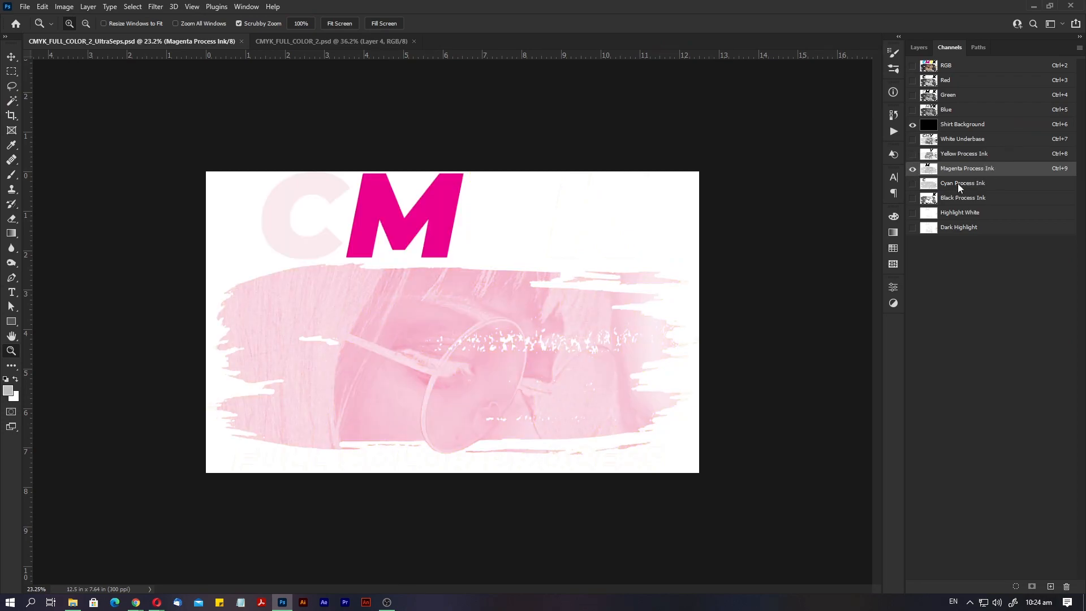
{"action": "key", "text": "ctrl+l"}
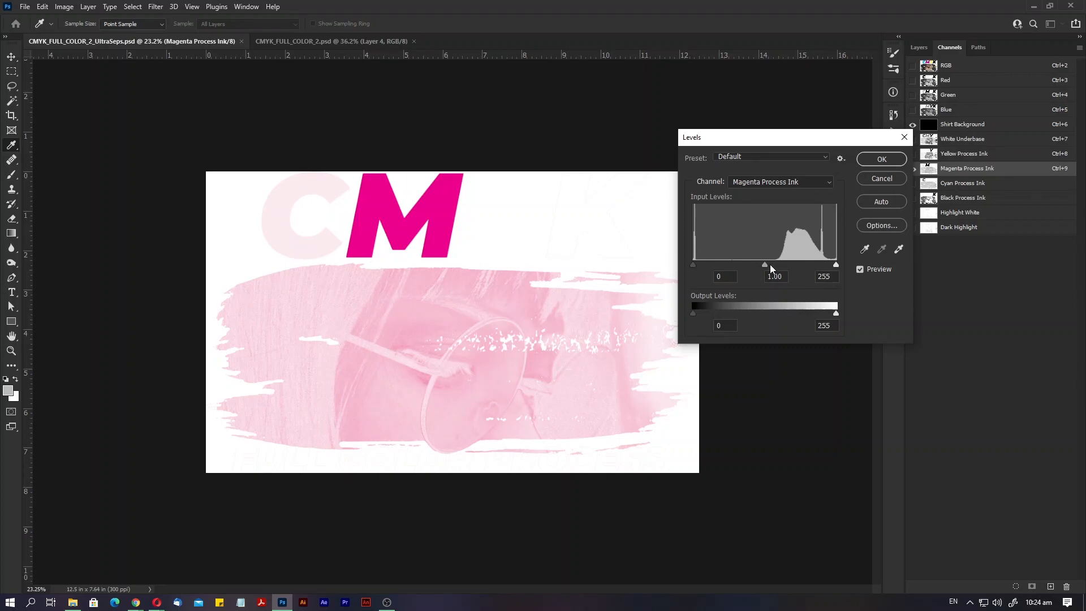
{"action": "left_click_drag", "start_coordinate": [768, 264], "coordinate": [779, 259]}
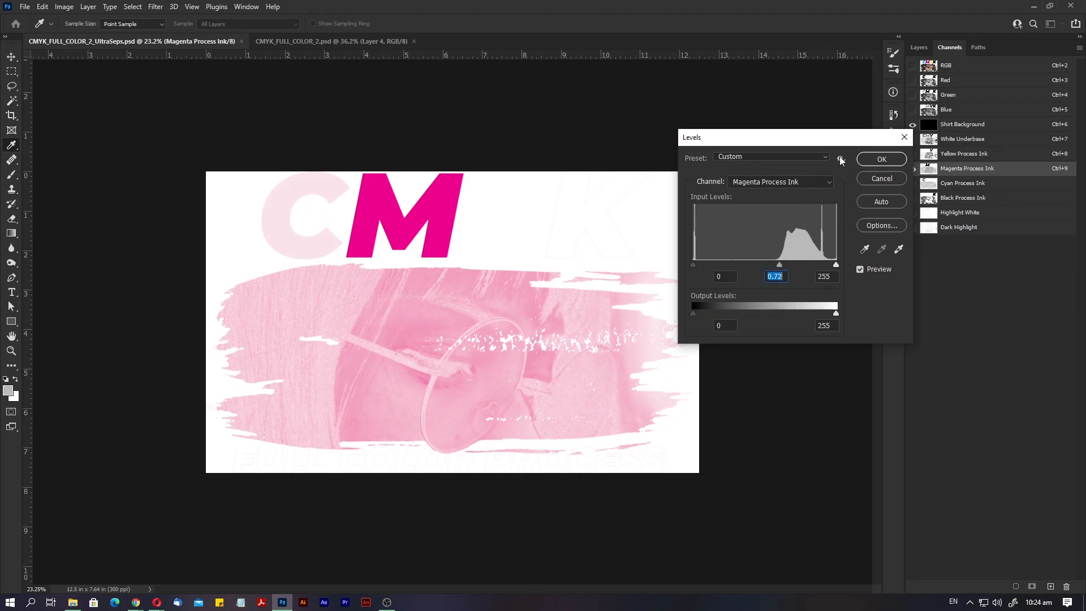
{"action": "left_click", "coordinate": [867, 164]}
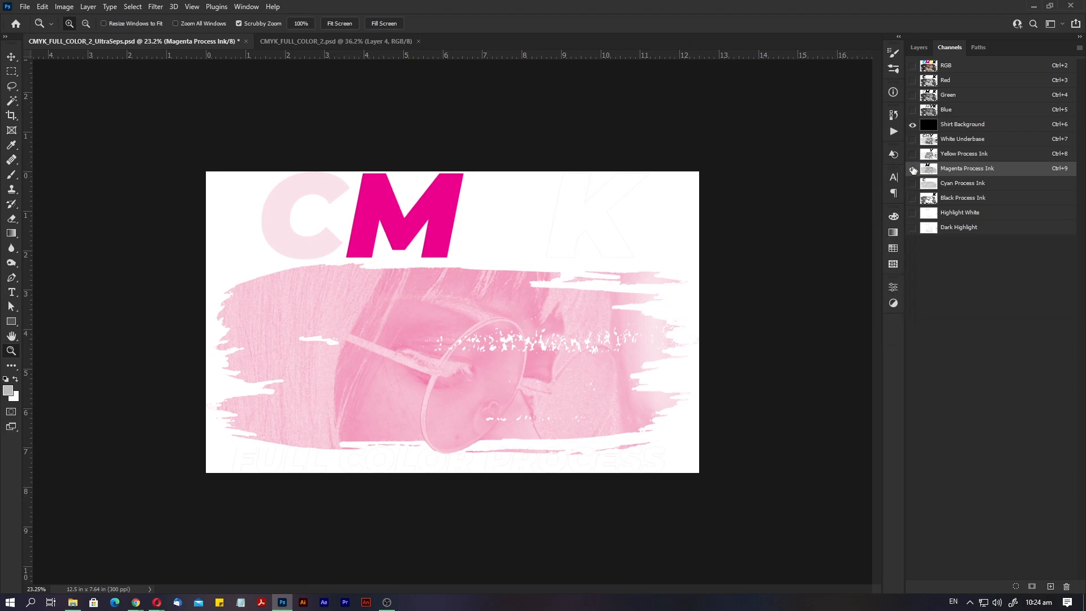
Show the Yellow, Cyan and Black Process Ink channels with the adjusted magenta and compare the result with the original document
{"action": "left_click", "coordinate": [912, 182]}
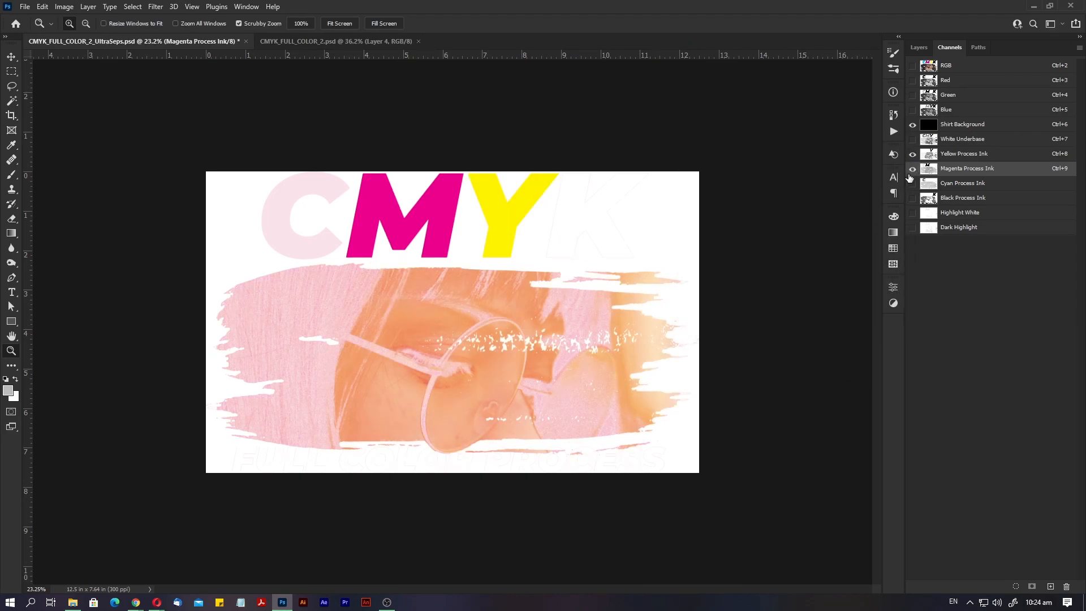
{"action": "left_click", "coordinate": [913, 198]}
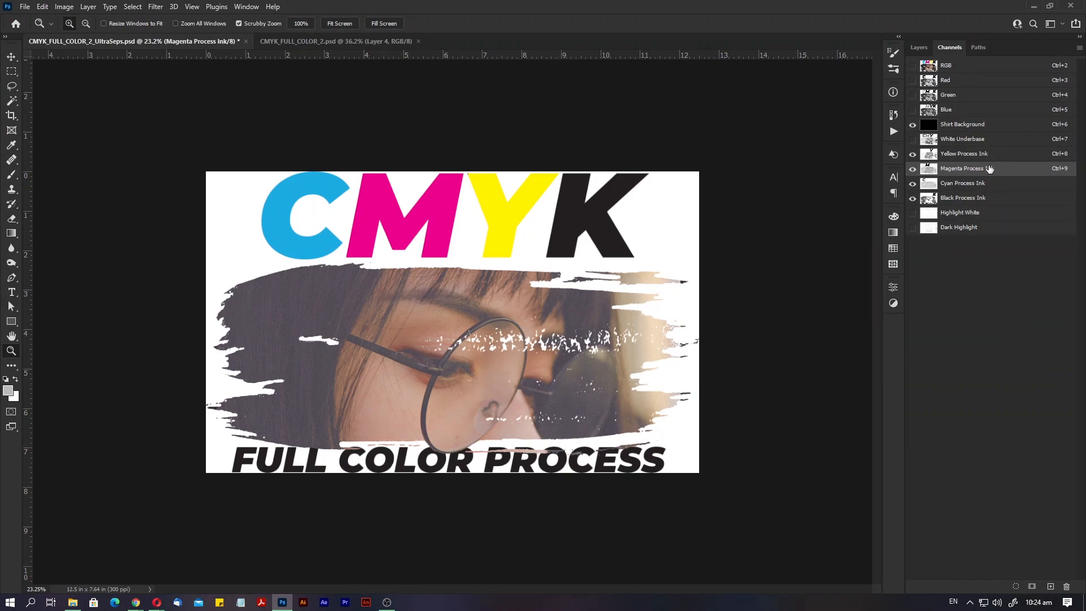
{"action": "mouse_move", "coordinate": [592, 362]}
{"action": "left_mouse_down"}
{"action": "mouse_move", "coordinate": [543, 392]}
{"action": "mouse_move", "coordinate": [583, 375]}
{"action": "left_mouse_up"}
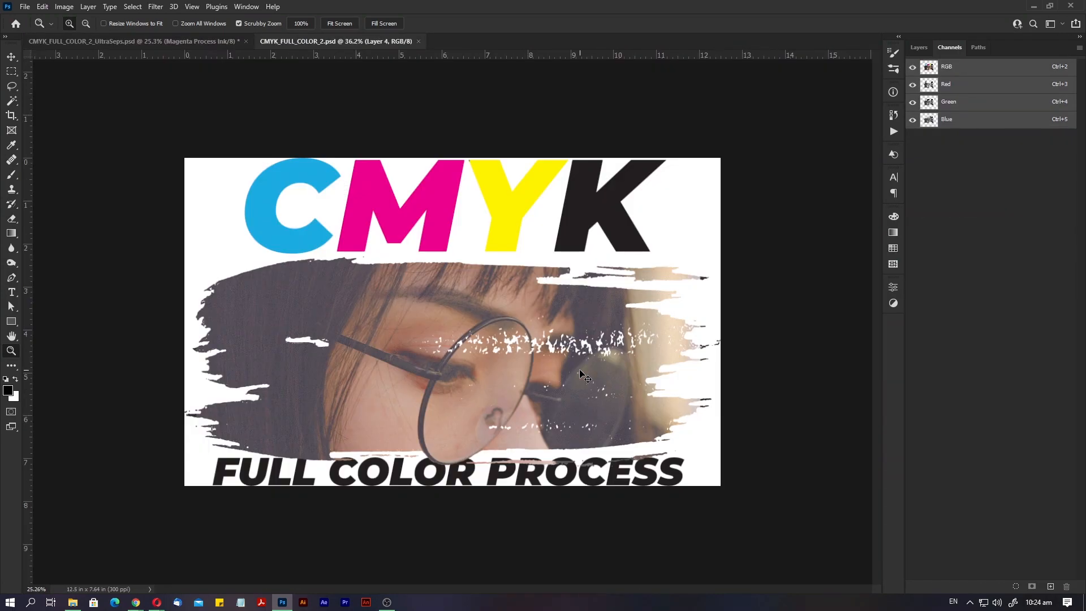
{"action": "key", "text": "ctrl+Tab"}
{"action": "key", "text": "ctrl+Tab"}
{"action": "key", "text": "ctrl+Tab"}
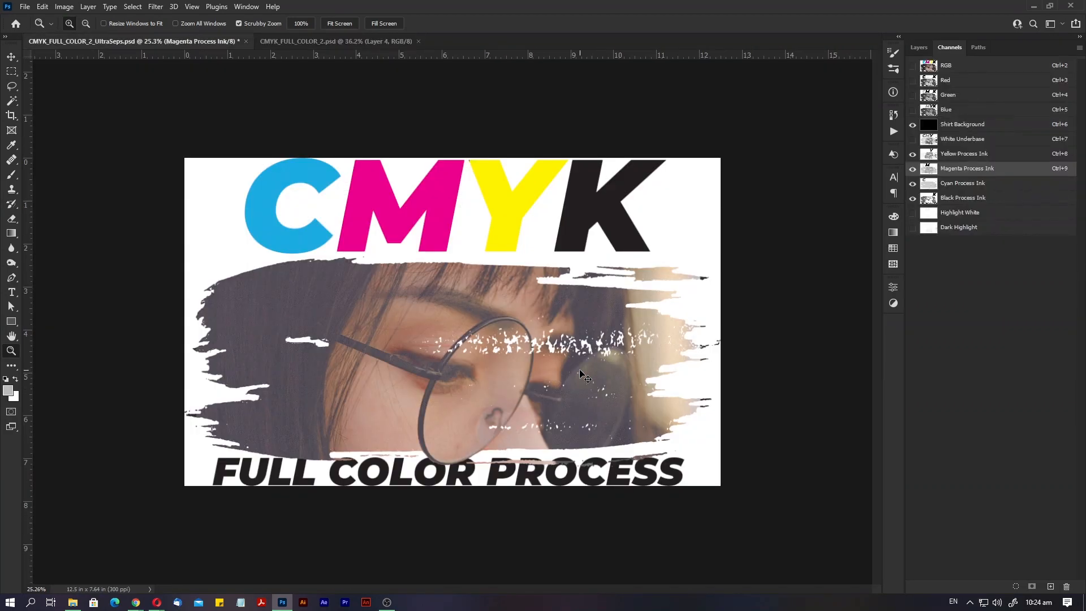
{"action": "key", "text": "ctrl+Tab"}
{"action": "key", "text": "ctrl+Tab"}
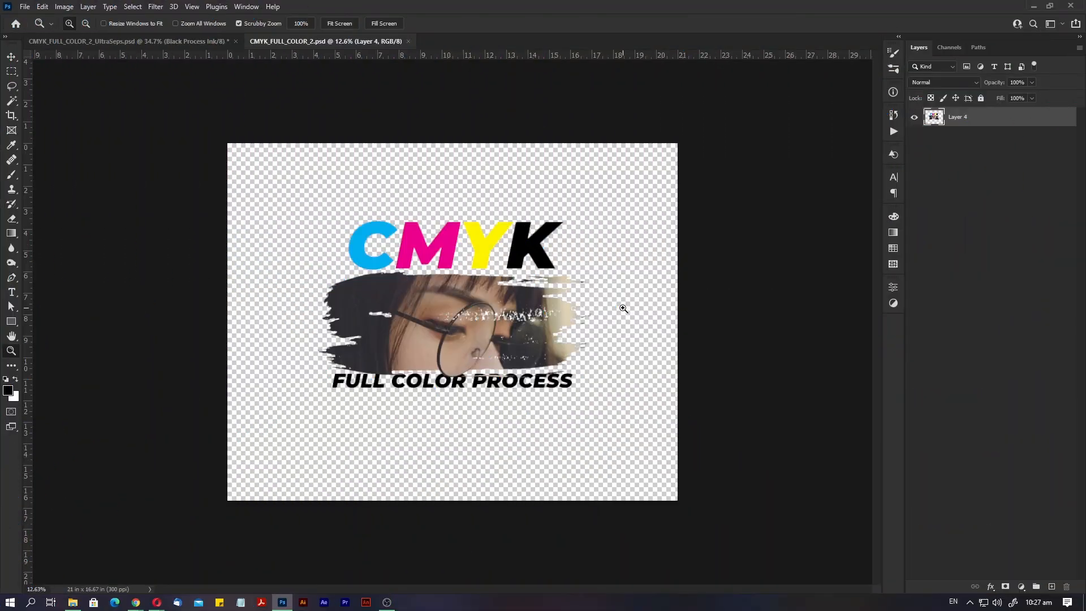
Trim the transparent area around the artwork in CMYK_FULL_COLOR_2.psd
{"action": "left_click_drag", "start_coordinate": [458, 343], "coordinate": [485, 357]}
{"action": "left_click", "coordinate": [64, 6]}
{"action": "left_click", "coordinate": [84, 134]}
{"action": "left_click", "coordinate": [596, 161]}
Resize the trimmed image to 12.5 inches wide at 300 pixels per inch, keeping its proportions
{"action": "key", "text": "ctrl+alt+i"}
{"action": "type", "text": "12.5"}
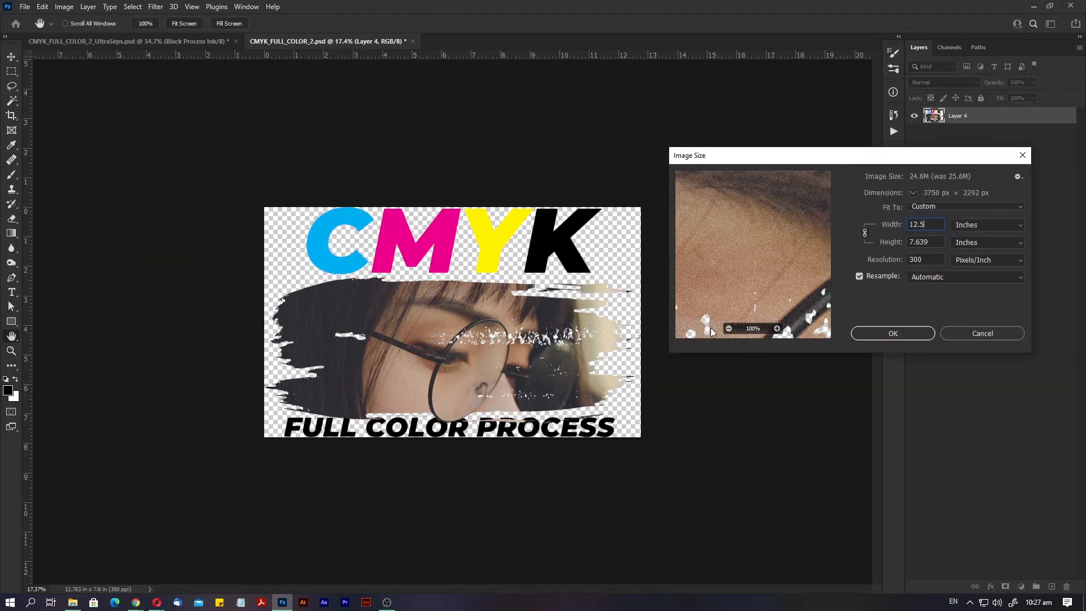
{"action": "left_click", "coordinate": [892, 333]}
{"action": "key", "text": "z"}
{"action": "left_click_drag", "start_coordinate": [396, 361], "coordinate": [419, 373]}
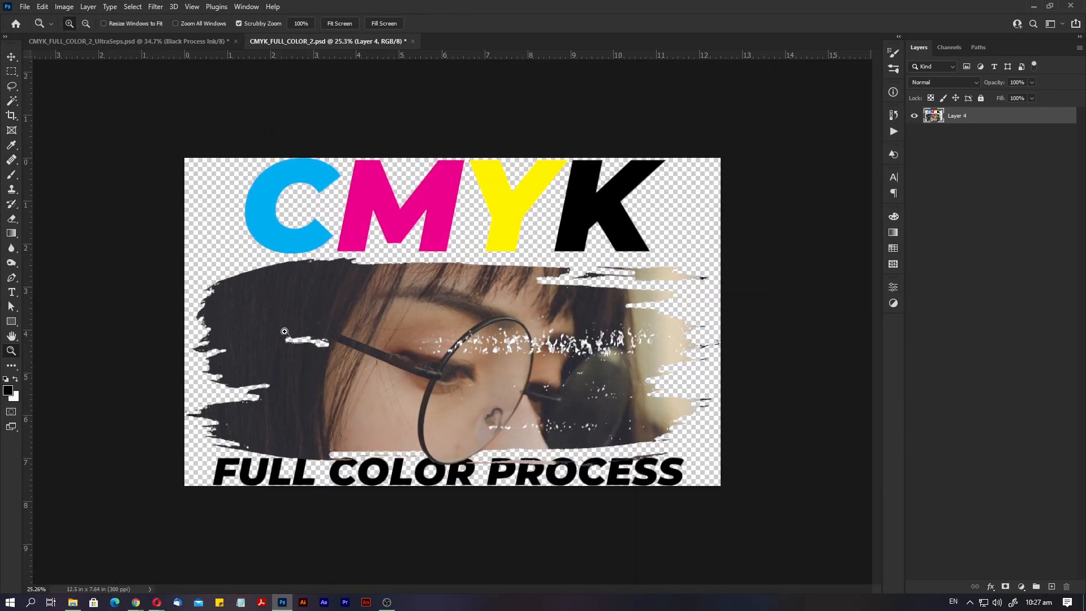
Convert the document from RGB to CMYK Color mode, accepting the U.S. Web Coated (SWOP) v2 profile
{"action": "left_click", "coordinate": [65, 7]}
{"action": "mouse_move", "coordinate": [130, 18]}
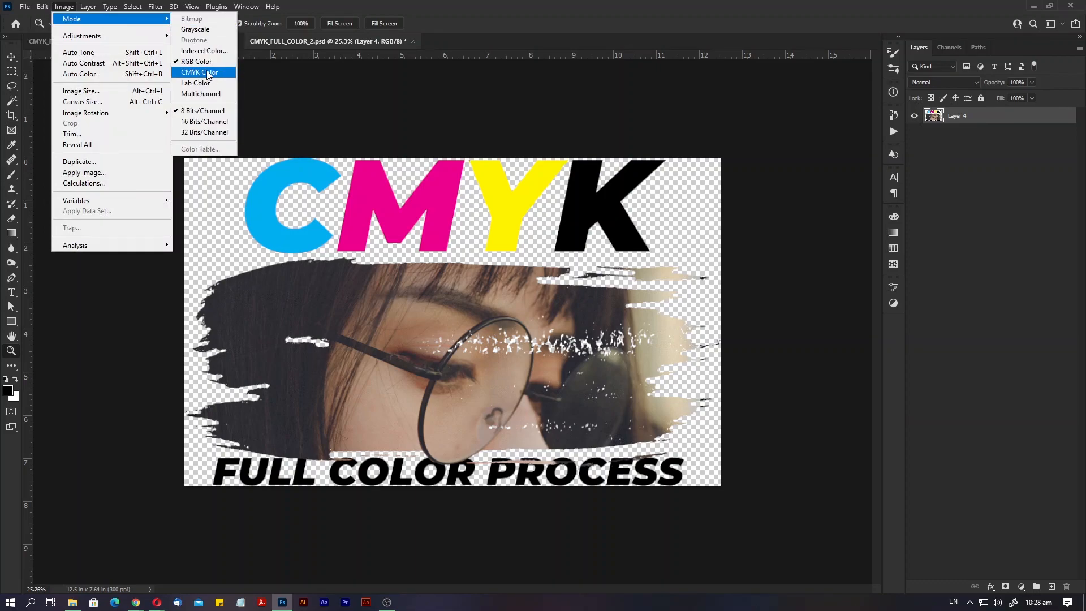
{"action": "left_click", "coordinate": [199, 73]}
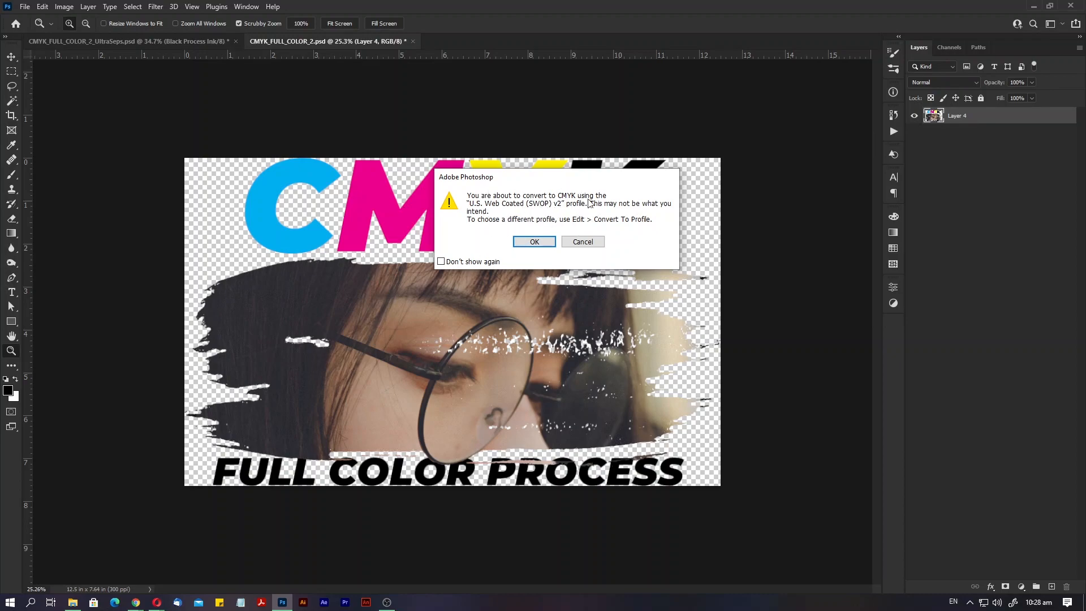
{"action": "left_click", "coordinate": [533, 242]}
{"action": "left_click_drag", "start_coordinate": [701, 162], "coordinate": [709, 163]}
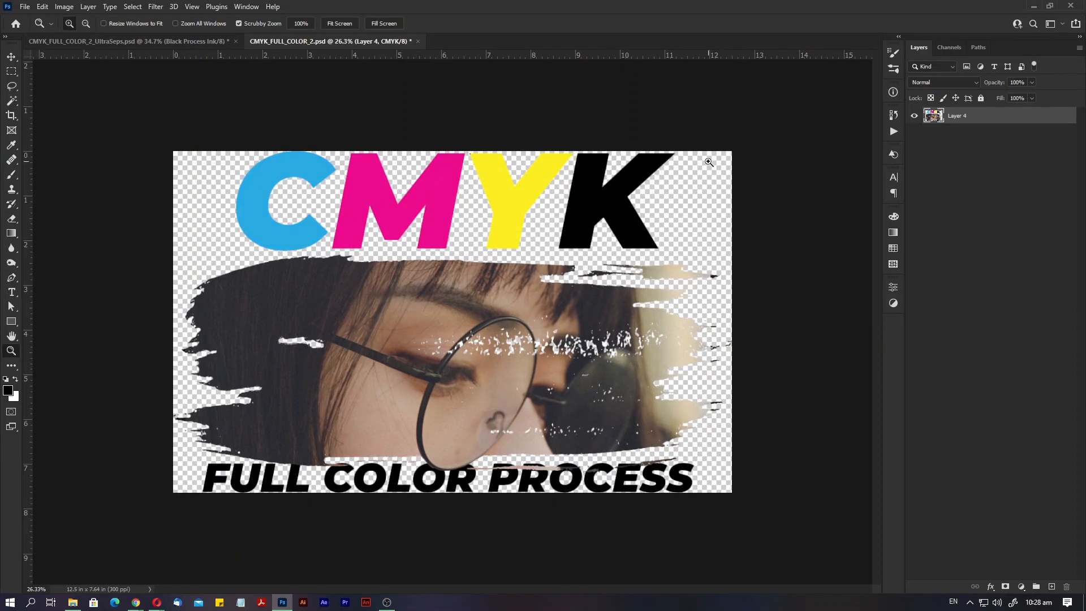
View the converted document's Cyan, Magenta, Yellow and Black channels one by one
{"action": "left_click", "coordinate": [949, 50]}
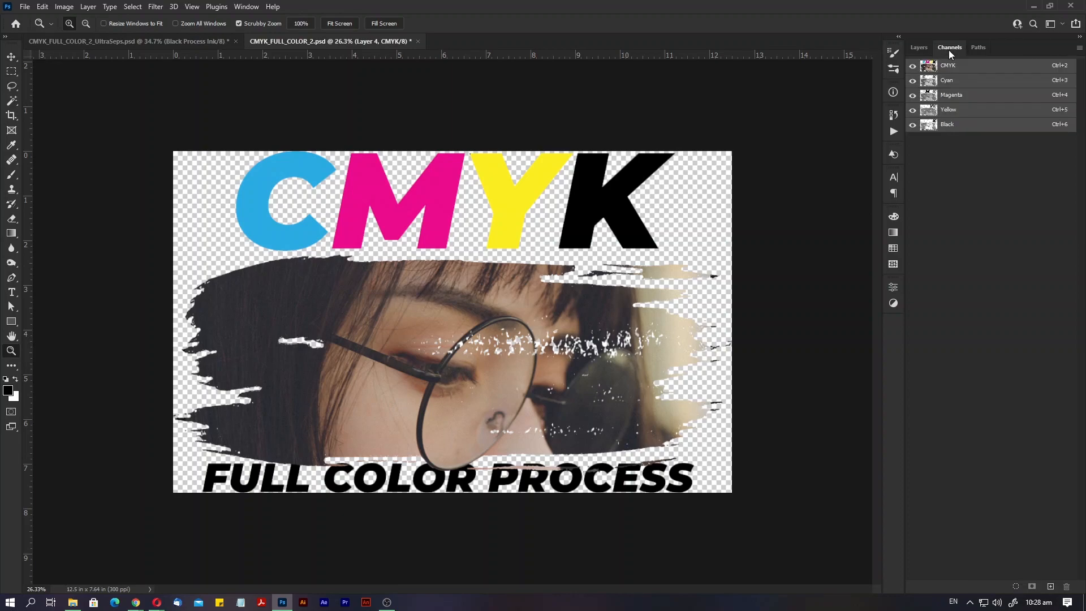
{"action": "left_click", "coordinate": [959, 82]}
{"action": "left_click", "coordinate": [960, 96]}
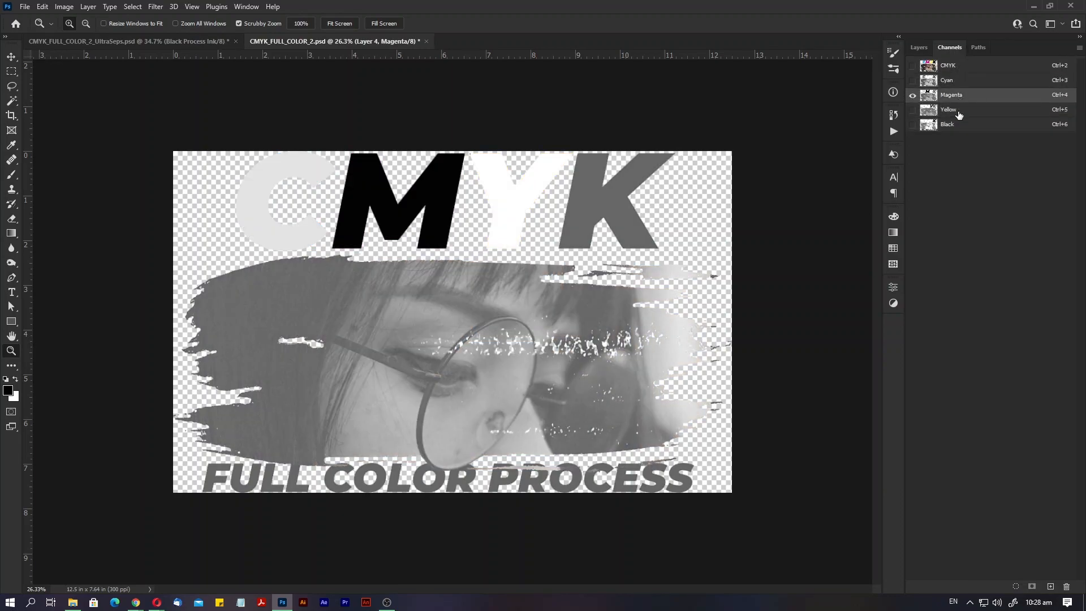
{"action": "left_click", "coordinate": [959, 112]}
{"action": "left_click", "coordinate": [960, 127]}
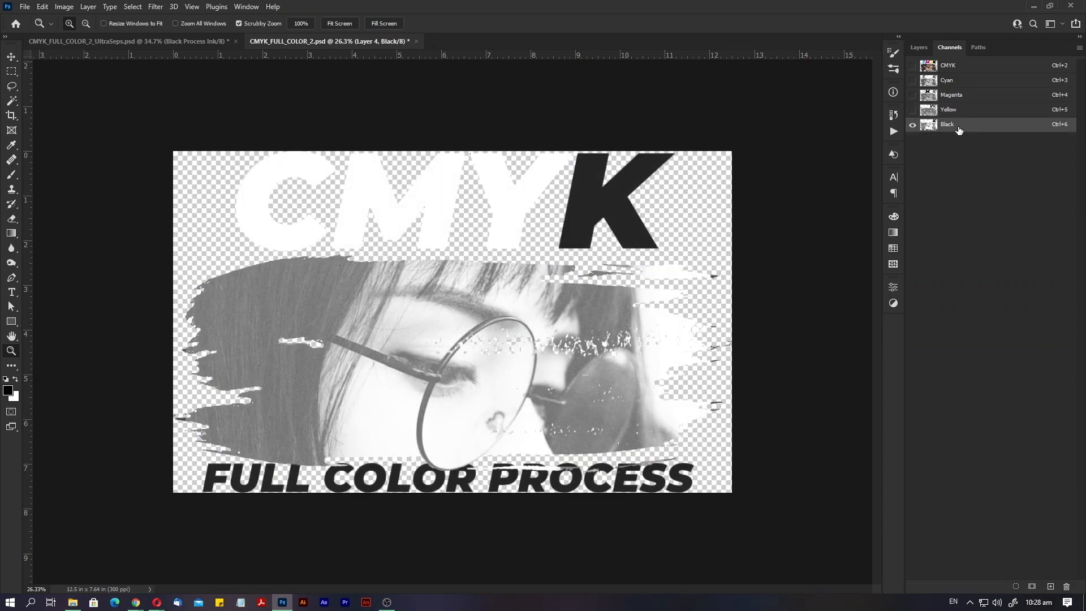
{"action": "left_click", "coordinate": [960, 82]}
{"action": "key", "text": "ctrl+6"}
Duplicate the Cyan channel within the same document and make the copy a spot color channel
{"action": "left_click", "coordinate": [961, 84]}
{"action": "right_click", "coordinate": [961, 85]}
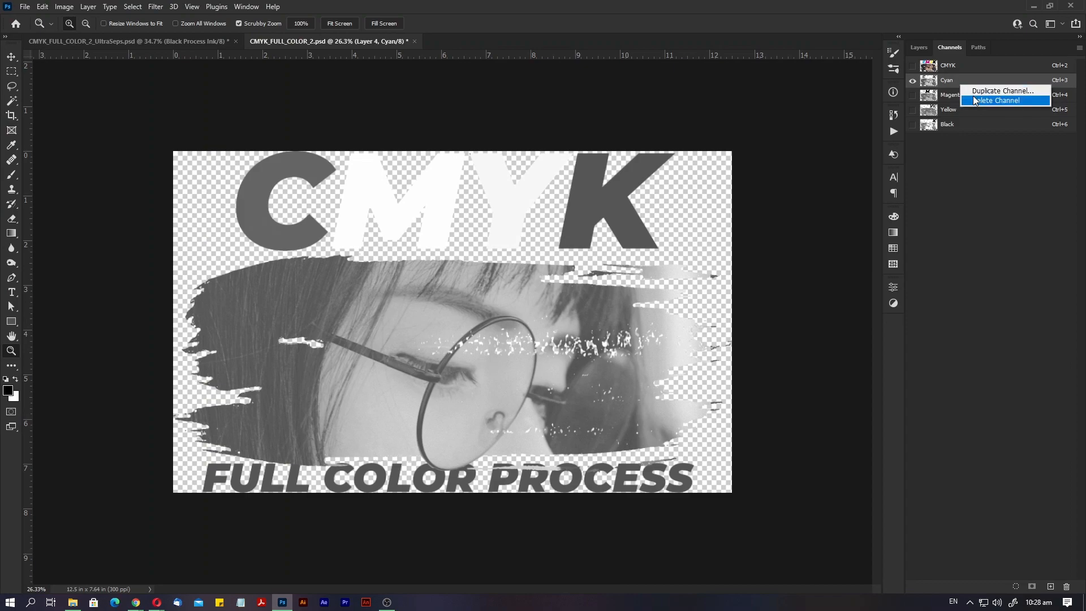
{"action": "left_click", "coordinate": [976, 92]}
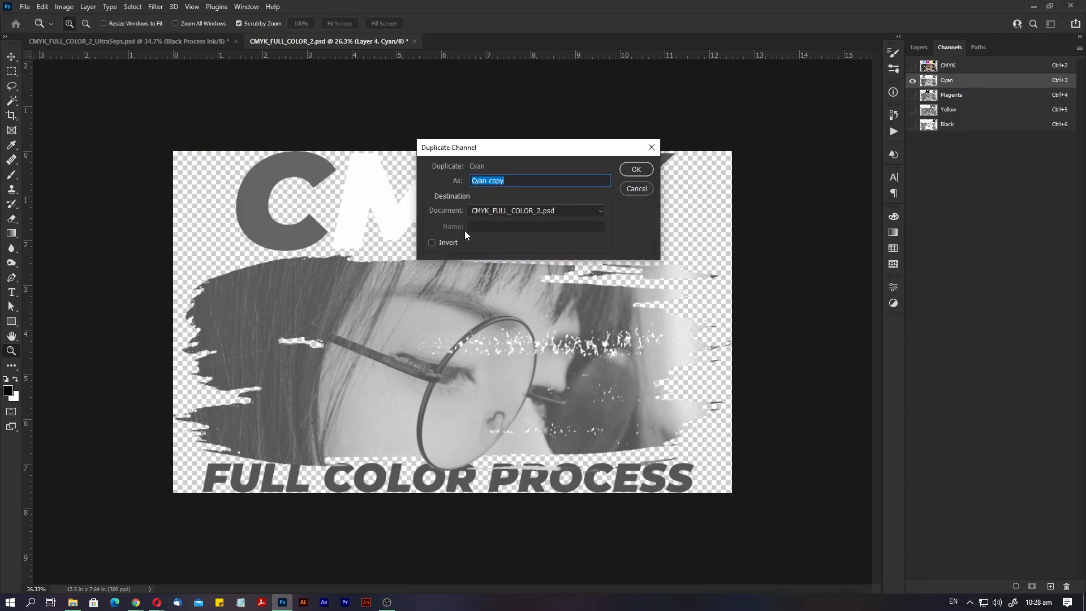
{"action": "left_click", "coordinate": [636, 170]}
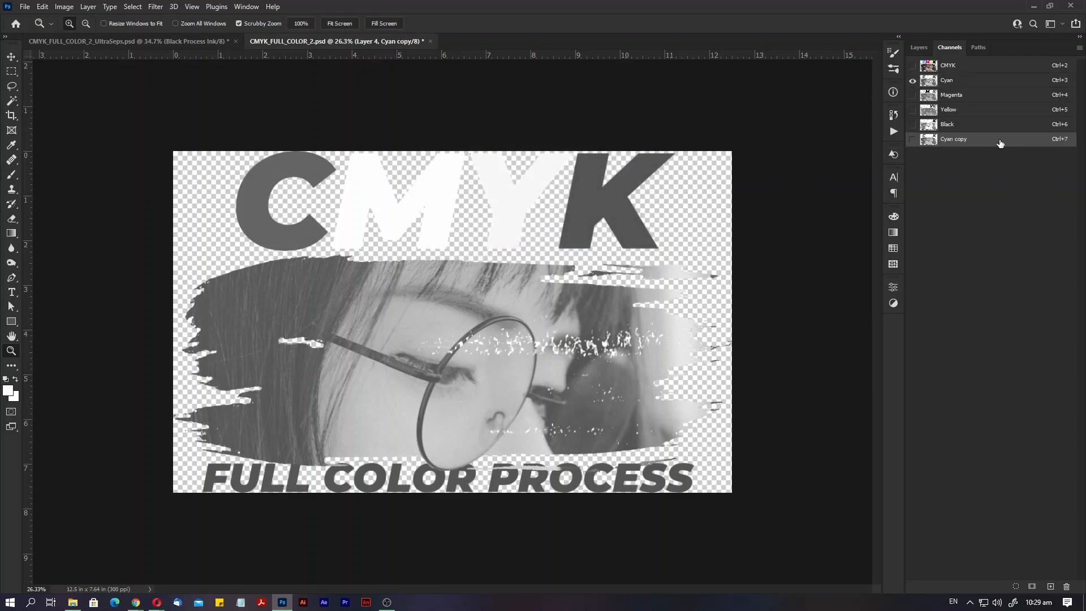
{"action": "double_click", "coordinate": [1000, 143]}
{"action": "left_click", "coordinate": [486, 219]}
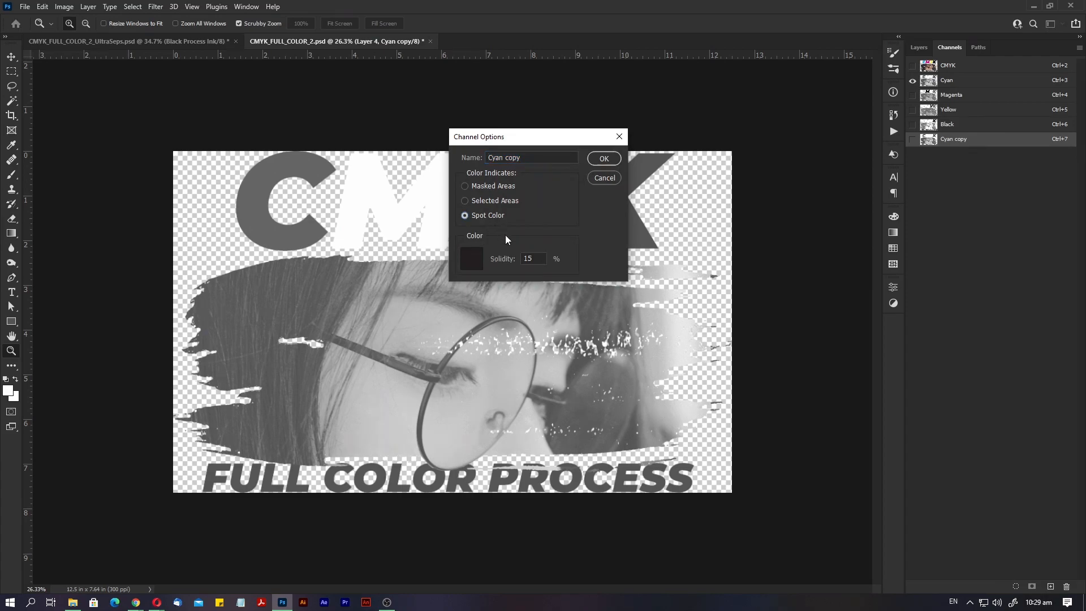
{"action": "left_click", "coordinate": [603, 159]}
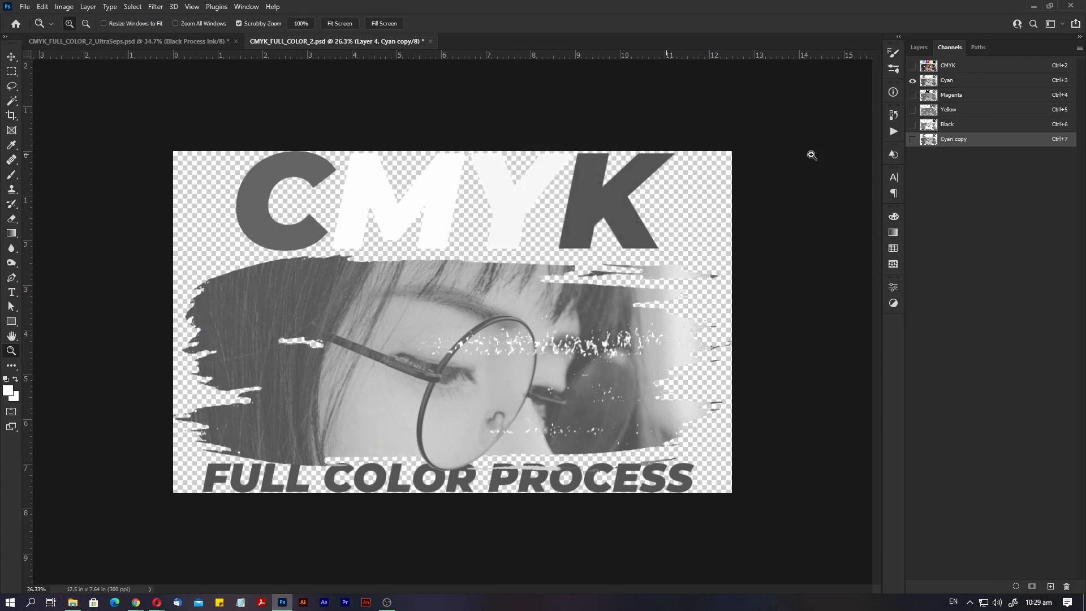
Rename the duplicated cyan spot channel Cyan and set its ink color to C 100, M 0, Y 0, K 0
{"action": "double_click", "coordinate": [971, 145]}
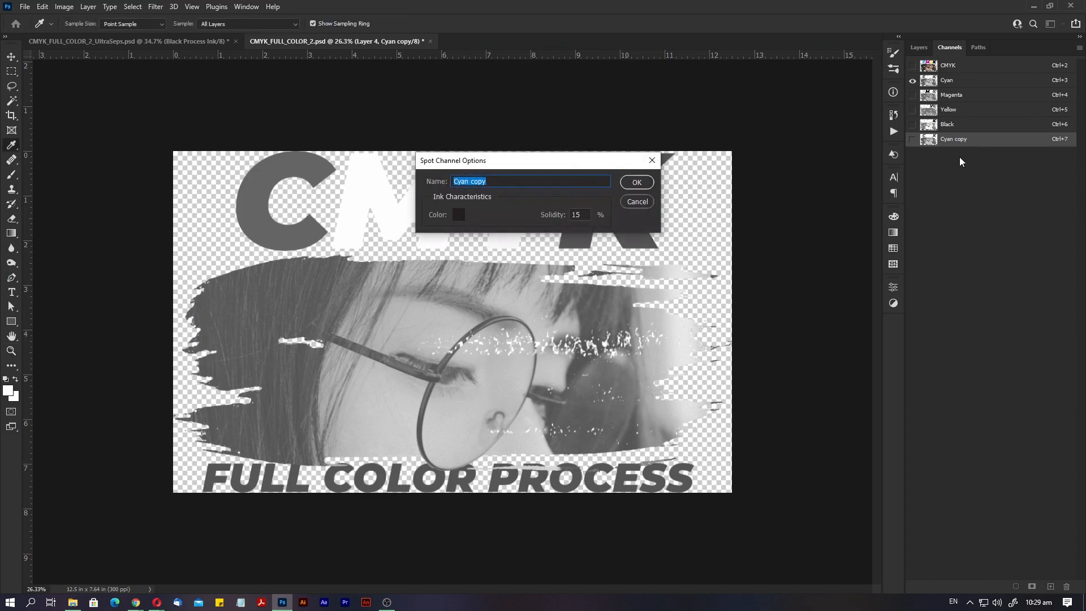
{"action": "left_click", "coordinate": [459, 214]}
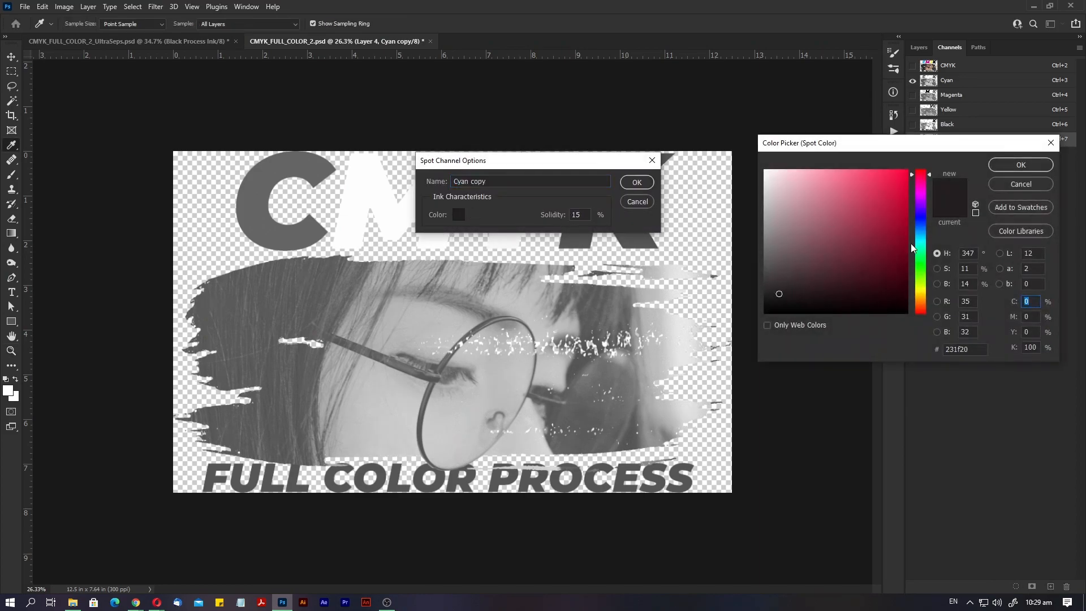
{"action": "type", "text": "100"}
{"action": "key", "text": "Tab"}
{"action": "key", "text": "Tab"}
{"action": "key", "text": "Tab"}
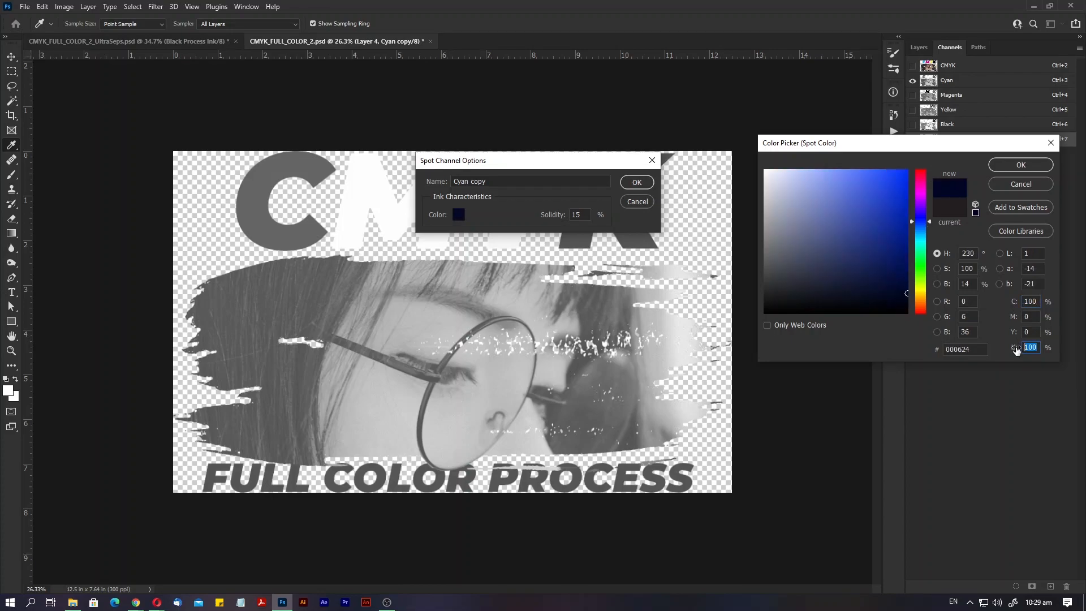
{"action": "type", "text": "0"}
{"action": "left_click", "coordinate": [1021, 165]}
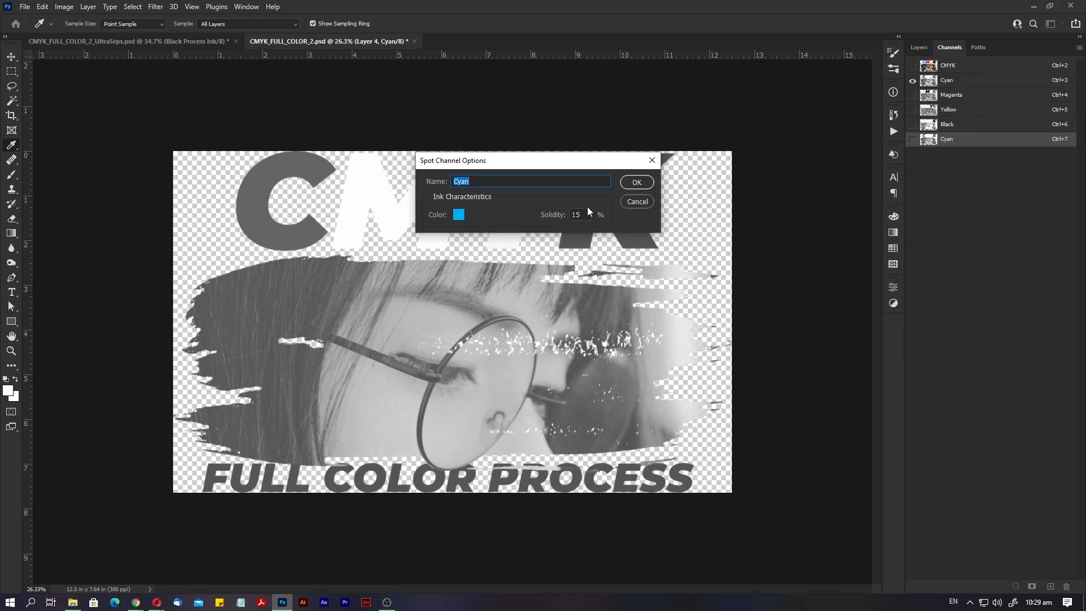
{"action": "left_click", "coordinate": [636, 181]}
{"action": "key", "text": "z"}
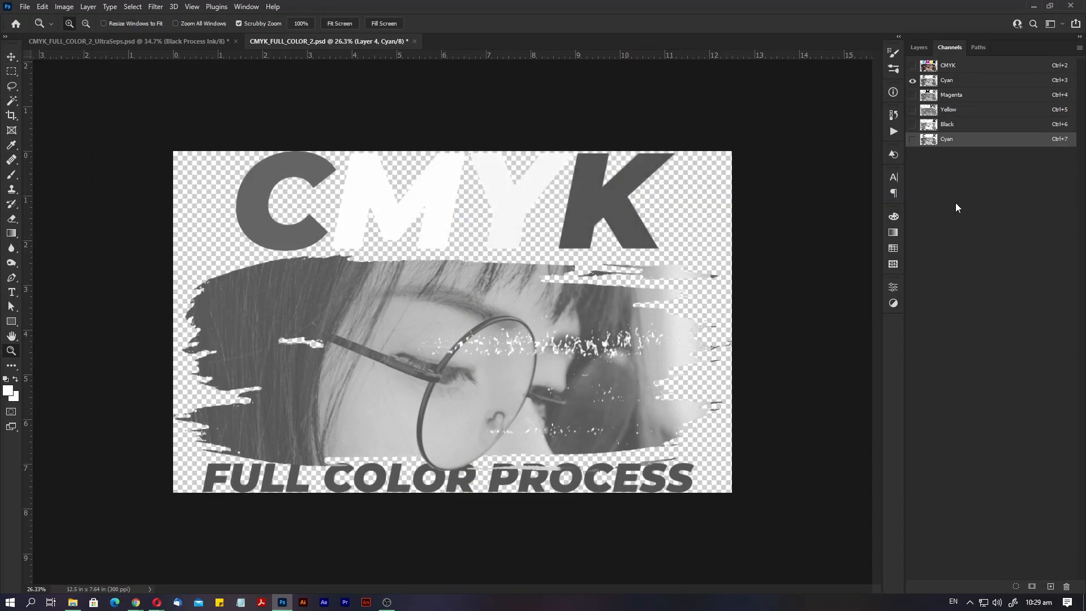
Duplicate the Magenta channel and change the copy into a spot color channel
{"action": "left_click", "coordinate": [971, 100]}
{"action": "right_click", "coordinate": [973, 100]}
{"action": "left_click", "coordinate": [978, 106]}
{"action": "left_click", "coordinate": [630, 172]}
{"action": "double_click", "coordinate": [956, 157]}
{"action": "left_click", "coordinate": [598, 161]}
Name the duplicated magenta spot channel Magenta and give it an ink color of 100% magenta with 0% black
{"action": "double_click", "coordinate": [957, 156]}
{"action": "left_click", "coordinate": [458, 214]}
{"action": "double_click", "coordinate": [1030, 347]}
{"action": "type", "text": "0"}
{"action": "double_click", "coordinate": [1029, 317]}
{"action": "type", "text": "100"}
{"action": "left_click", "coordinate": [1020, 165]}
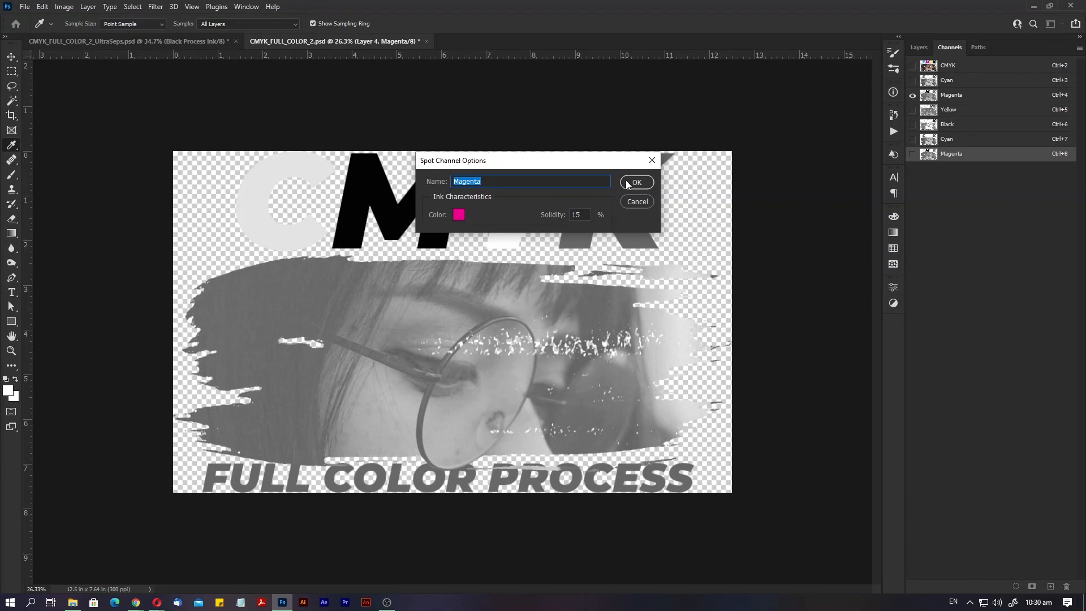
{"action": "left_click", "coordinate": [637, 182]}
Duplicate the Yellow channel and turn the copy into a spot color channel
{"action": "left_click", "coordinate": [956, 111]}
{"action": "right_click", "coordinate": [960, 117]}
{"action": "left_click", "coordinate": [1000, 120]}
{"action": "left_click", "coordinate": [630, 172]}
{"action": "double_click", "coordinate": [956, 169]}
{"action": "left_click", "coordinate": [464, 186]}
{"action": "left_click", "coordinate": [598, 161]}
Name the duplicated yellow spot channel Yellow and set its ink color to C 0, M 0, Y 100, K 0
{"action": "double_click", "coordinate": [956, 169]}
{"action": "left_click", "coordinate": [457, 216]}
{"action": "double_click", "coordinate": [1030, 332]}
{"action": "type", "text": "100"}
{"action": "key", "text": "Tab"}
{"action": "type", "text": "0"}
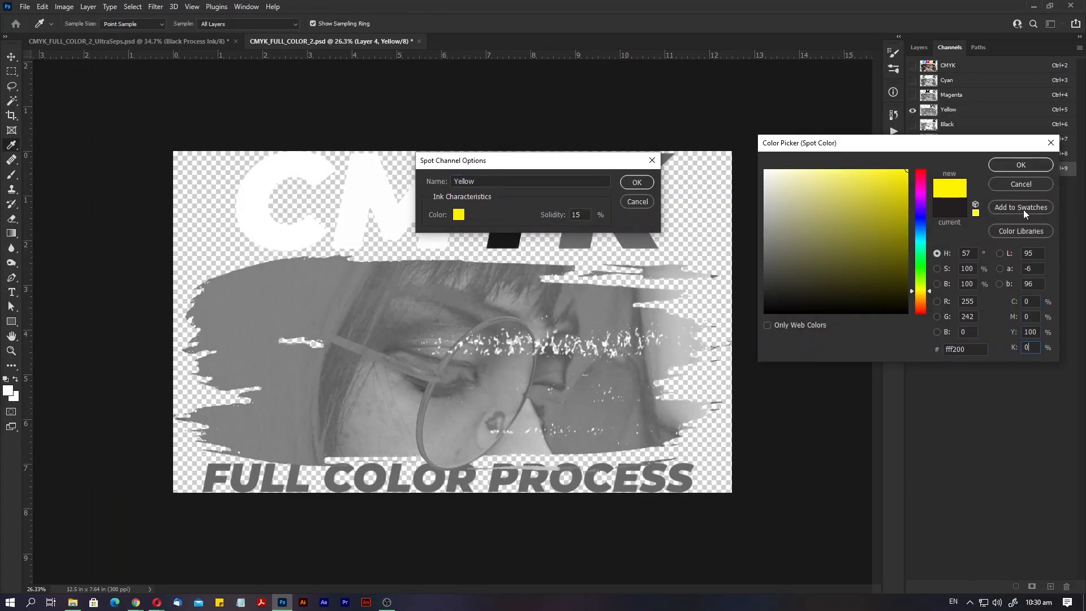
{"action": "left_click", "coordinate": [1036, 166]}
{"action": "left_click", "coordinate": [647, 183]}
Duplicate the Black channel and turn the copy into a spot color channel
{"action": "left_click", "coordinate": [956, 124]}
{"action": "right_click", "coordinate": [961, 124]}
{"action": "left_click", "coordinate": [1000, 128]}
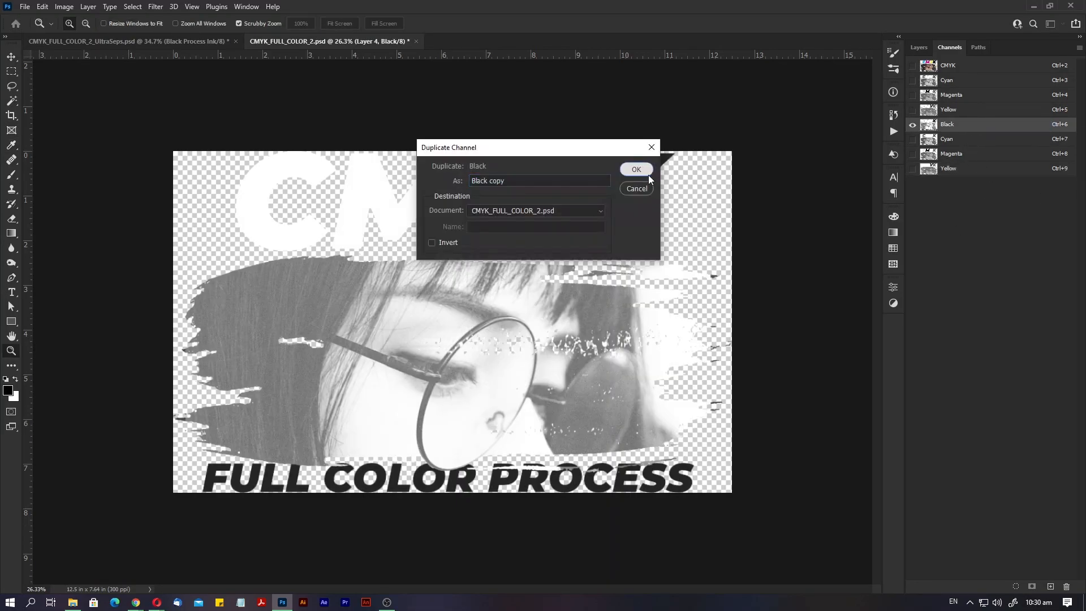
{"action": "key", "text": "Return"}
{"action": "double_click", "coordinate": [987, 186]}
{"action": "left_click", "coordinate": [477, 214]}
{"action": "left_click", "coordinate": [604, 159]}
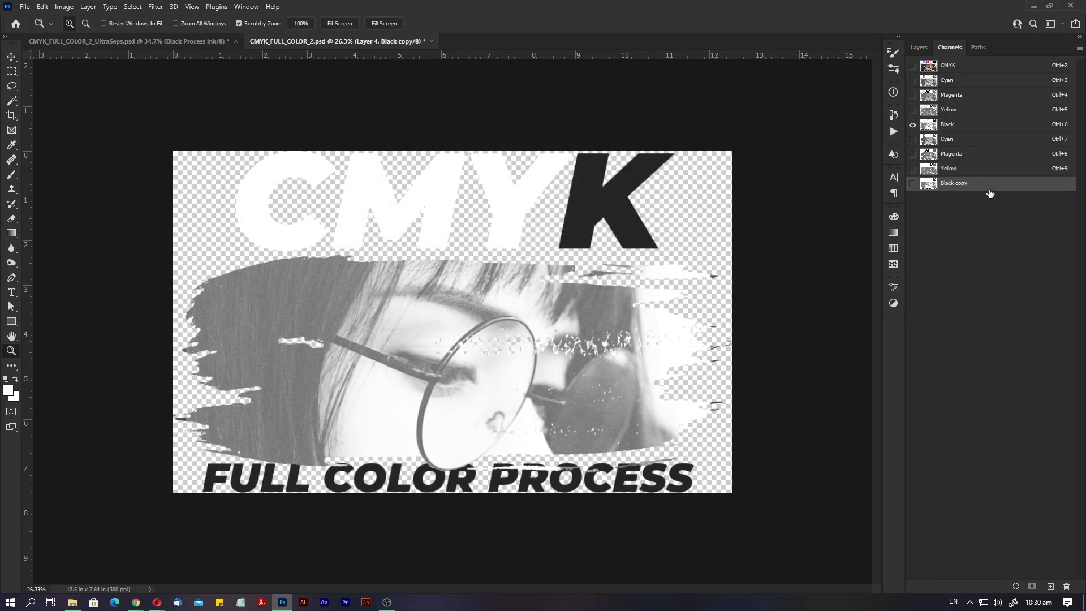
Set the ink color of the duplicated black spot channel to black
{"action": "double_click", "coordinate": [988, 186]}
{"action": "left_click", "coordinate": [459, 215]}
{"action": "left_click", "coordinate": [1022, 165]}
{"action": "left_click", "coordinate": [637, 182]}
{"action": "key", "text": "z"}
Show the Yellow, Magenta and Cyan spot channels together with the Black copy channel
{"action": "left_click", "coordinate": [948, 169]}
{"action": "left_click", "coordinate": [937, 183]}
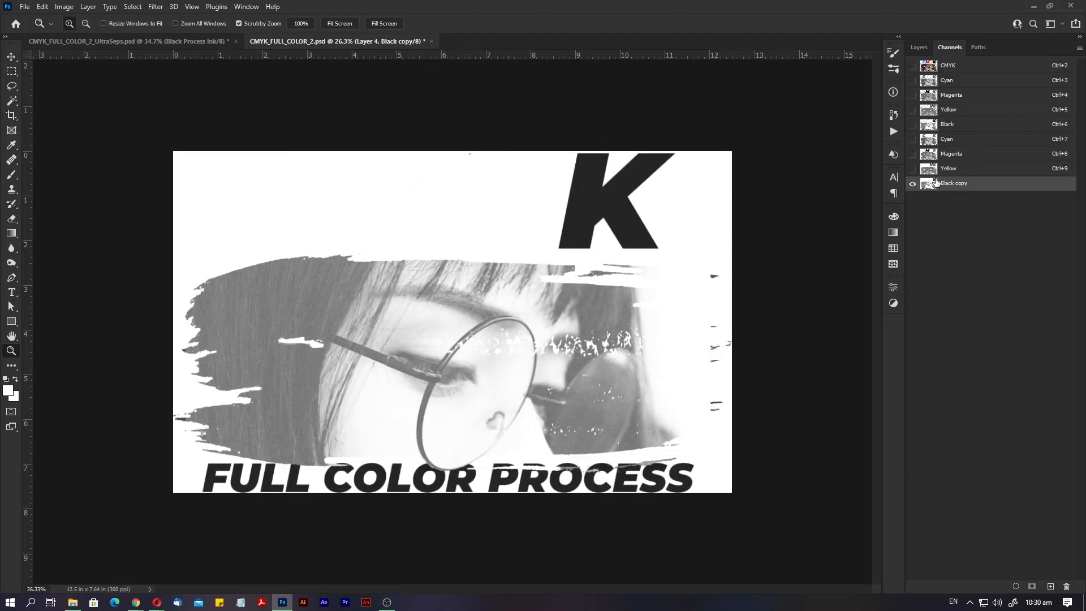
{"action": "left_click", "coordinate": [913, 170]}
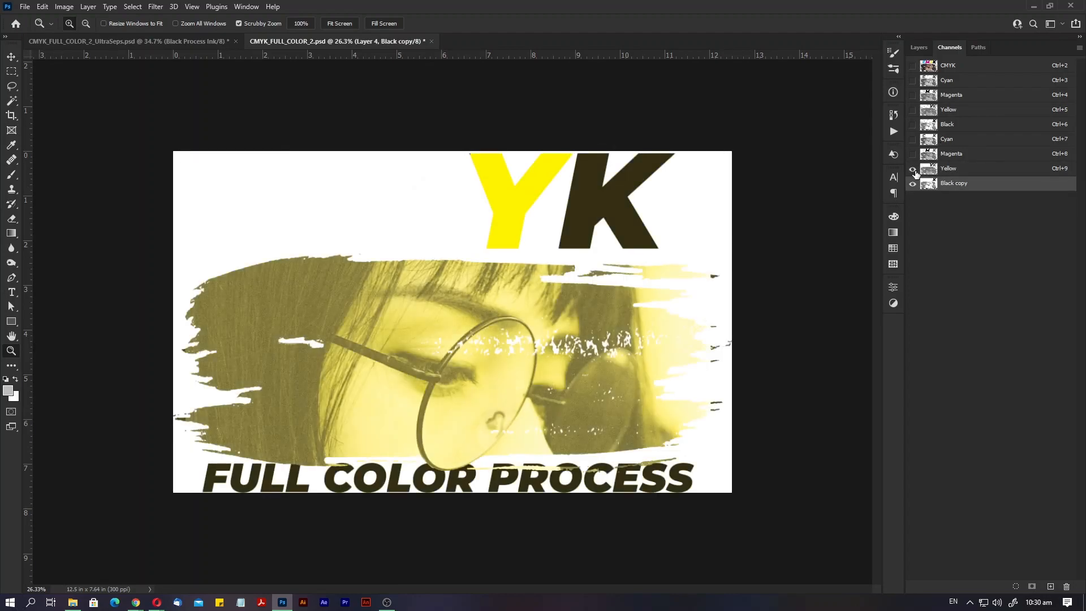
{"action": "left_click", "coordinate": [913, 154]}
{"action": "left_click", "coordinate": [913, 140]}
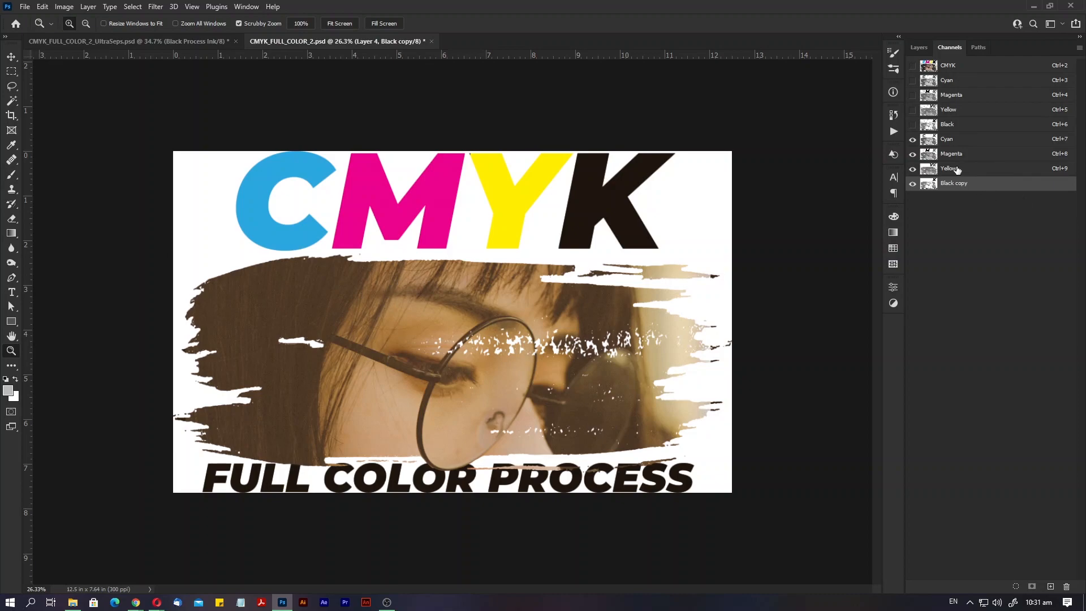
Reorder the spot channels to Yellow, Magenta, Cyan and Black copy
{"action": "left_click_drag", "start_coordinate": [955, 171], "coordinate": [963, 135]}
{"action": "left_click_drag", "start_coordinate": [963, 175], "coordinate": [965, 155]}
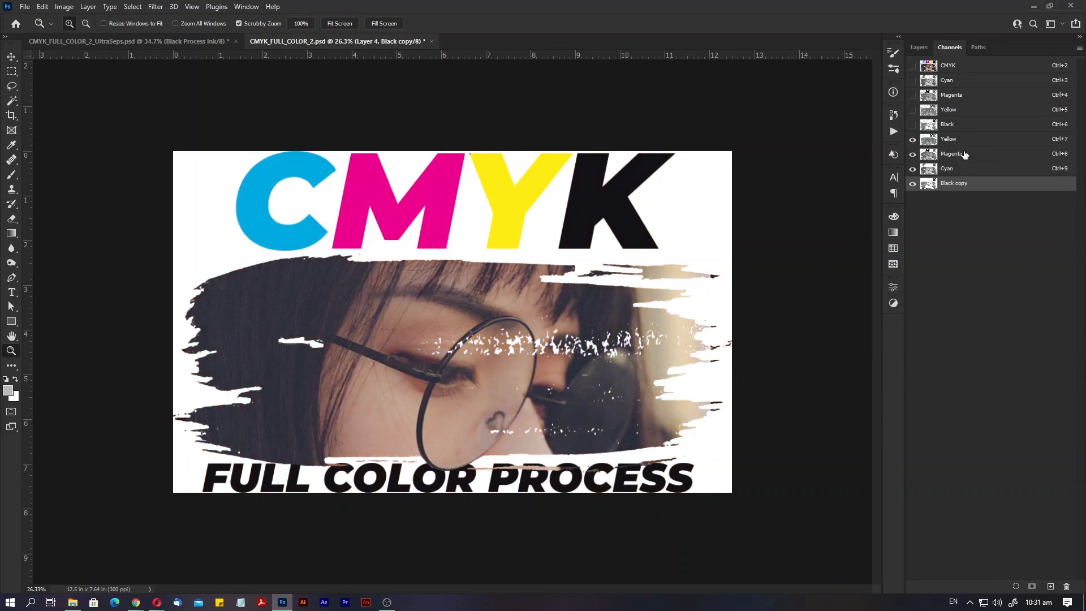
{"action": "left_click", "coordinate": [982, 175]}
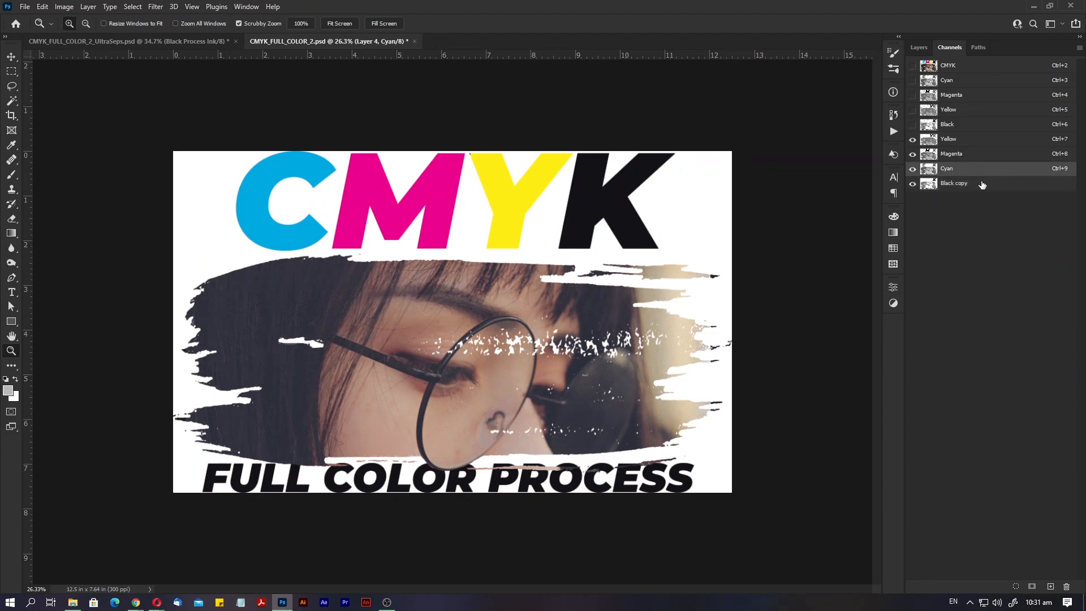
{"action": "left_click", "coordinate": [983, 185]}
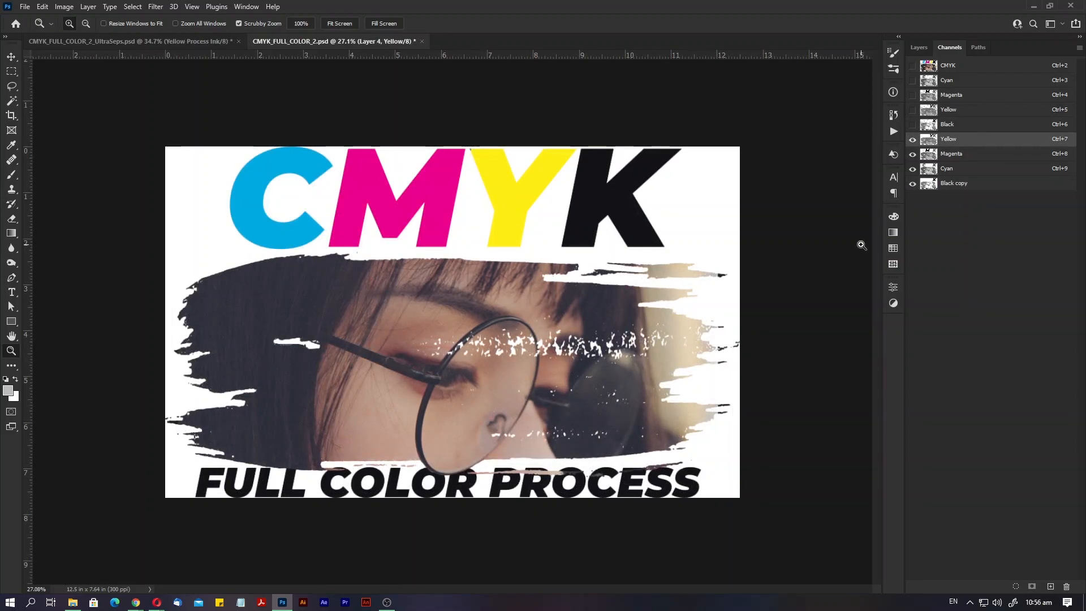
Create a full-canvas white spot channel named T-shirt Background with 100% solidity and place it directly above the Yellow spot channel
{"action": "key", "text": "ctrl+a"}
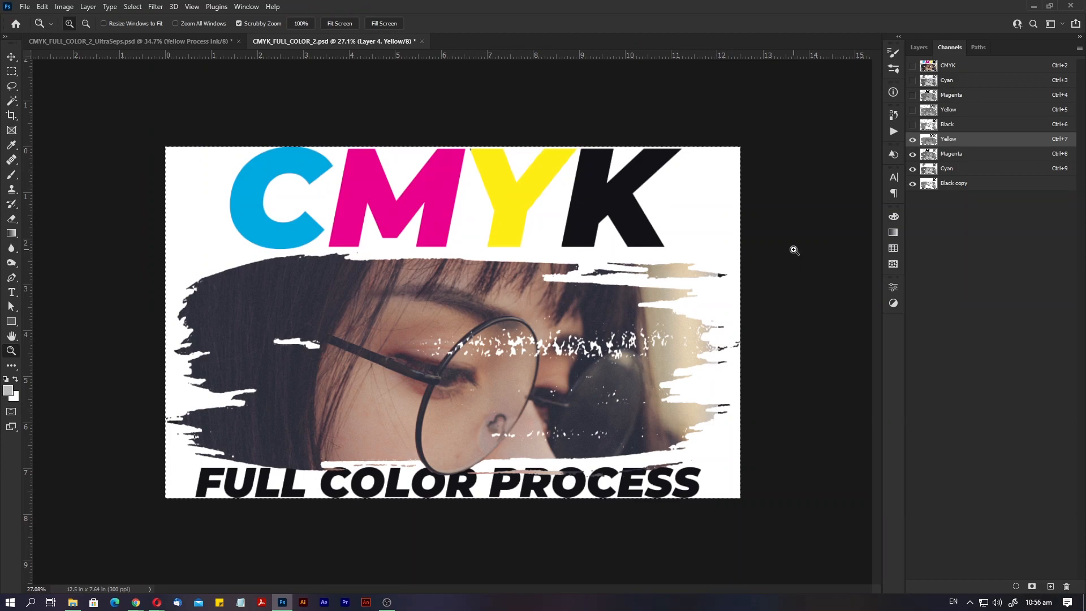
{"action": "left_click", "coordinate": [1050, 587], "text": "ctrl"}
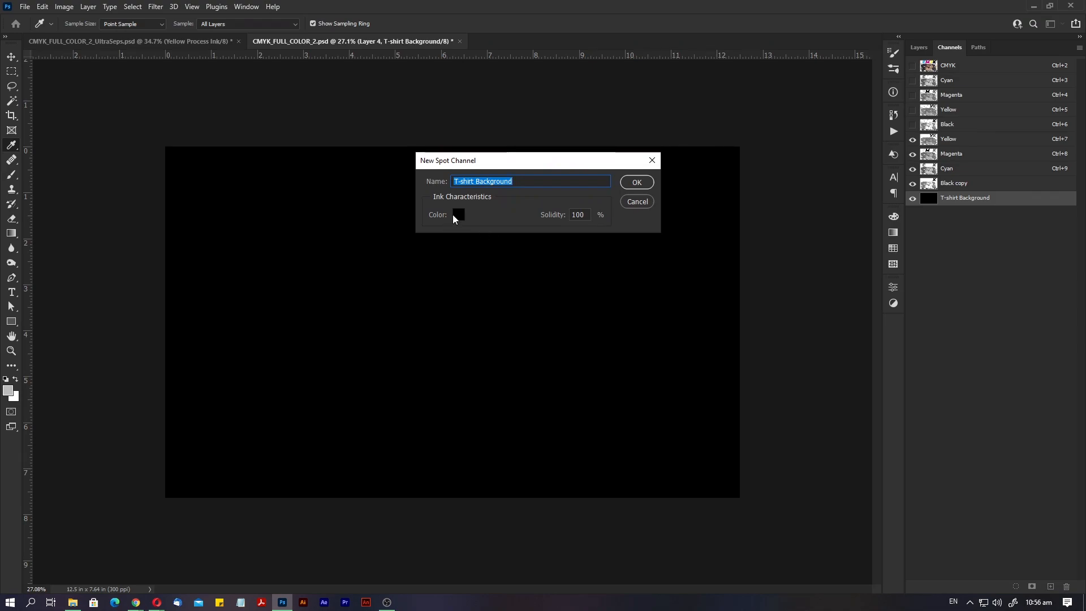
{"action": "left_click", "coordinate": [458, 214]}
{"action": "left_click_drag", "start_coordinate": [875, 216], "coordinate": [719, 145]}
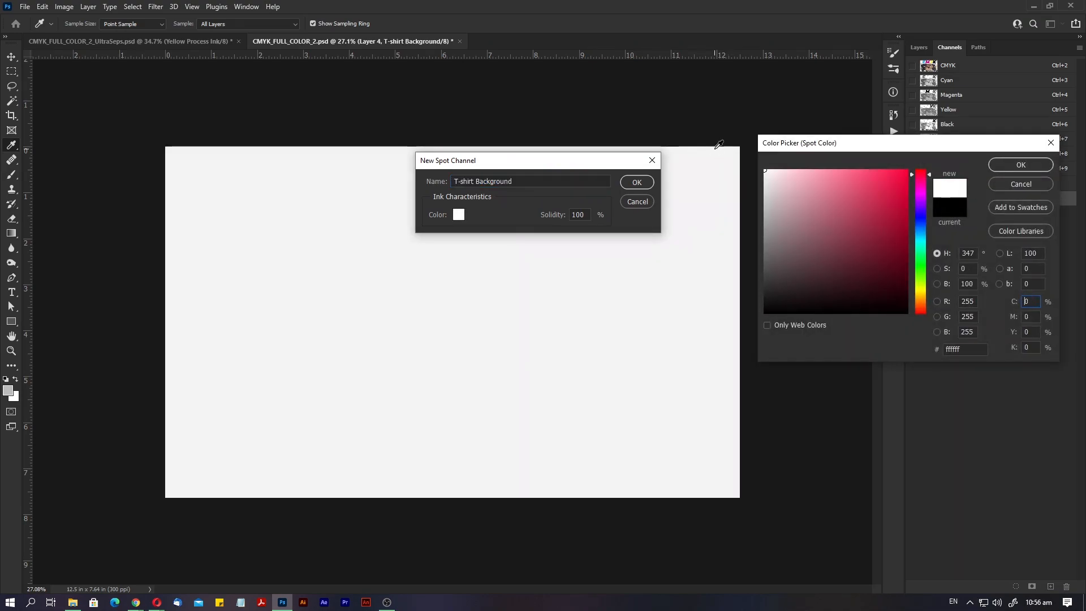
{"action": "left_click", "coordinate": [1021, 165]}
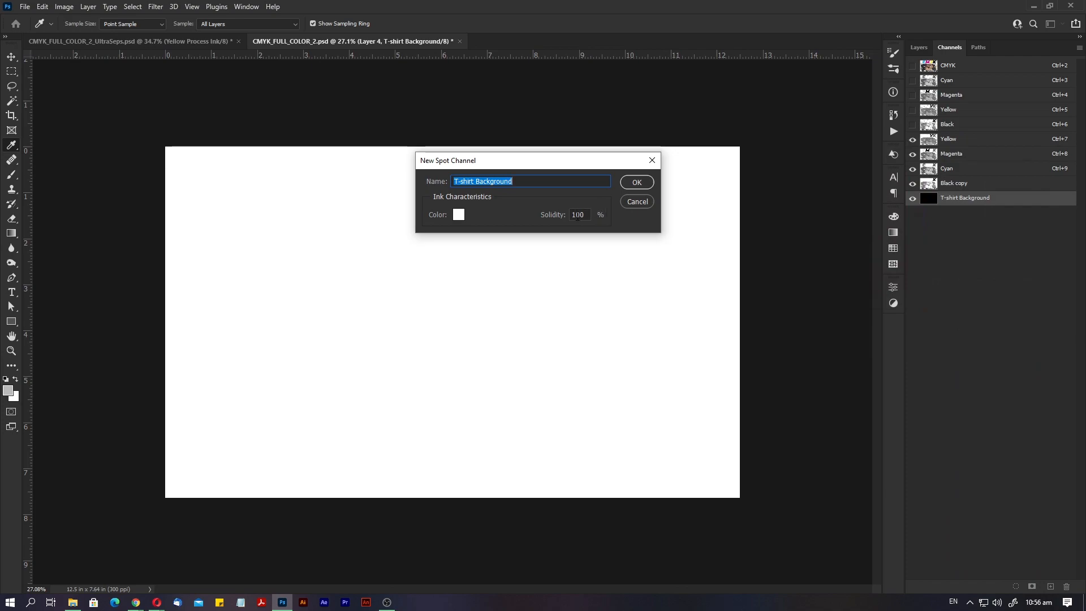
{"action": "left_click", "coordinate": [637, 183]}
{"action": "key", "text": "z"}
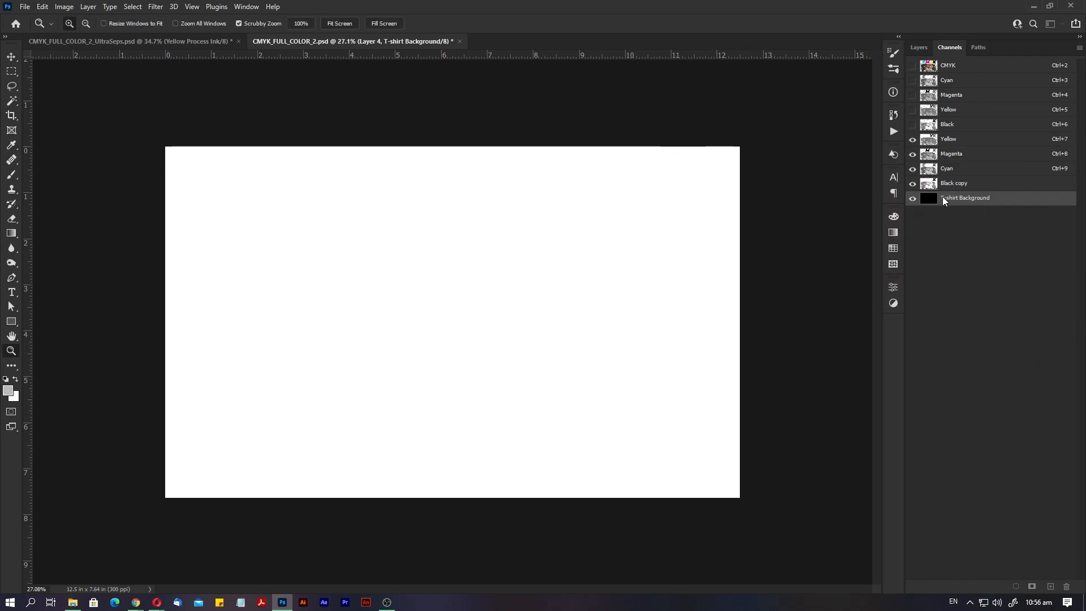
{"action": "left_click_drag", "start_coordinate": [998, 204], "coordinate": [1002, 138]}
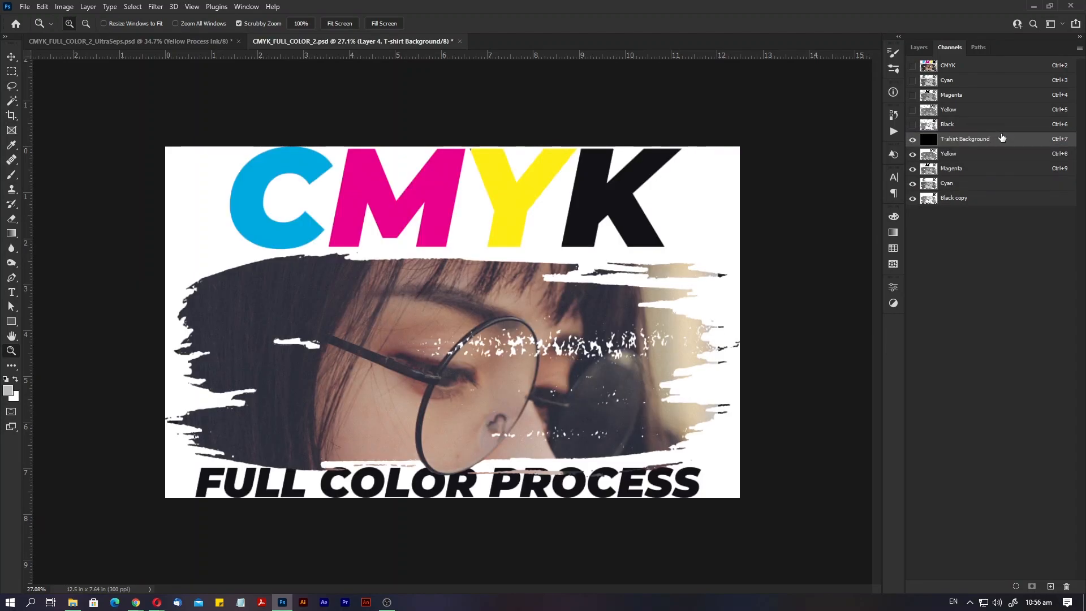
Try other ink colors for the T-shirt Background channel and settle on white (C 0, M 0, Y 0, K 0)
{"action": "double_click", "coordinate": [930, 140]}
{"action": "left_click", "coordinate": [458, 214]}
{"action": "left_click_drag", "start_coordinate": [792, 265], "coordinate": [765, 170]}
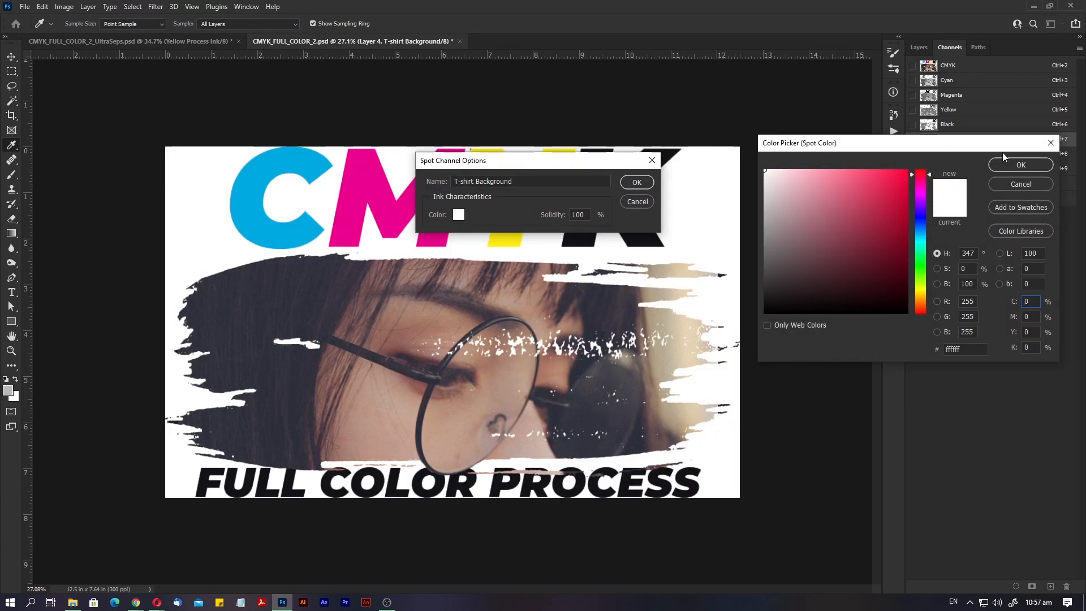
{"action": "left_click", "coordinate": [1010, 163]}
{"action": "left_click", "coordinate": [636, 183]}
{"action": "key", "text": "z"}
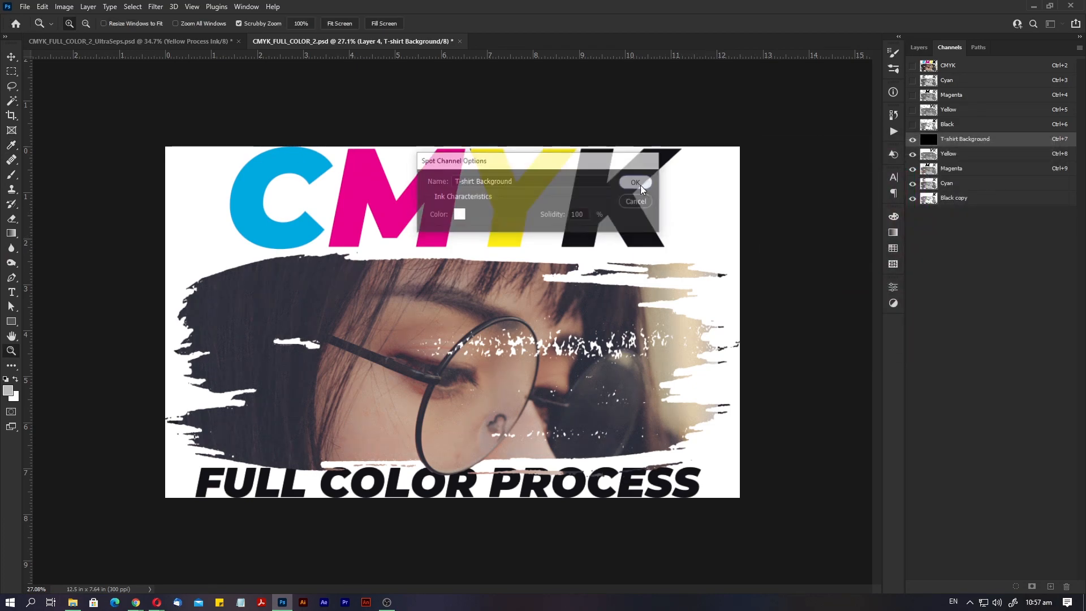
Examine the black lettering in the Cyan, Magenta, T-shirt Background, Yellow and Black copy spot channels by viewing them individually
{"action": "left_click_drag", "start_coordinate": [512, 410], "coordinate": [549, 400]}
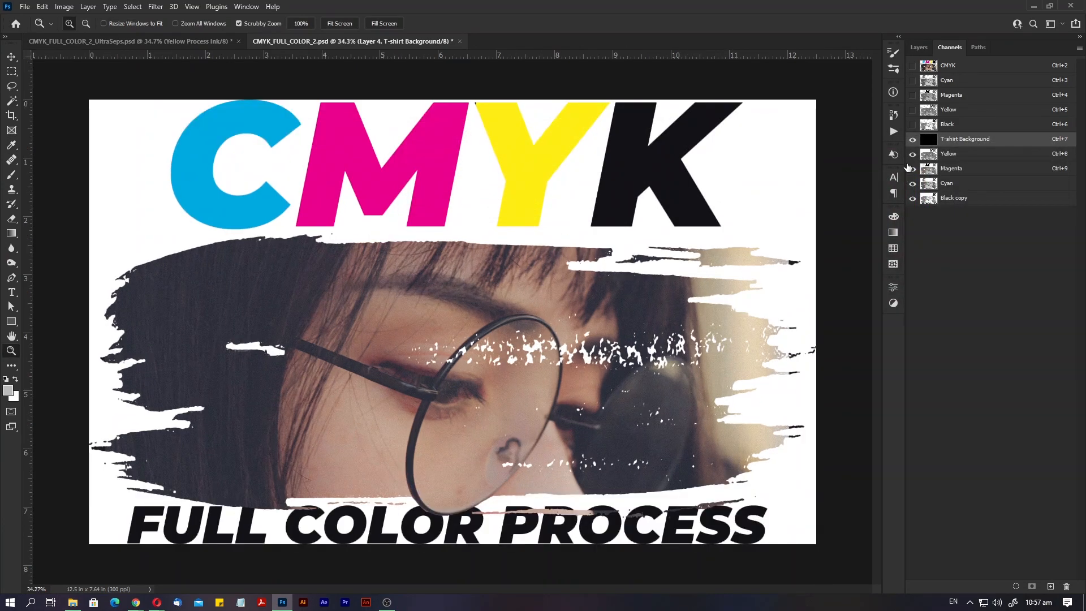
{"action": "left_click", "coordinate": [912, 167]}
{"action": "left_click", "coordinate": [913, 155]}
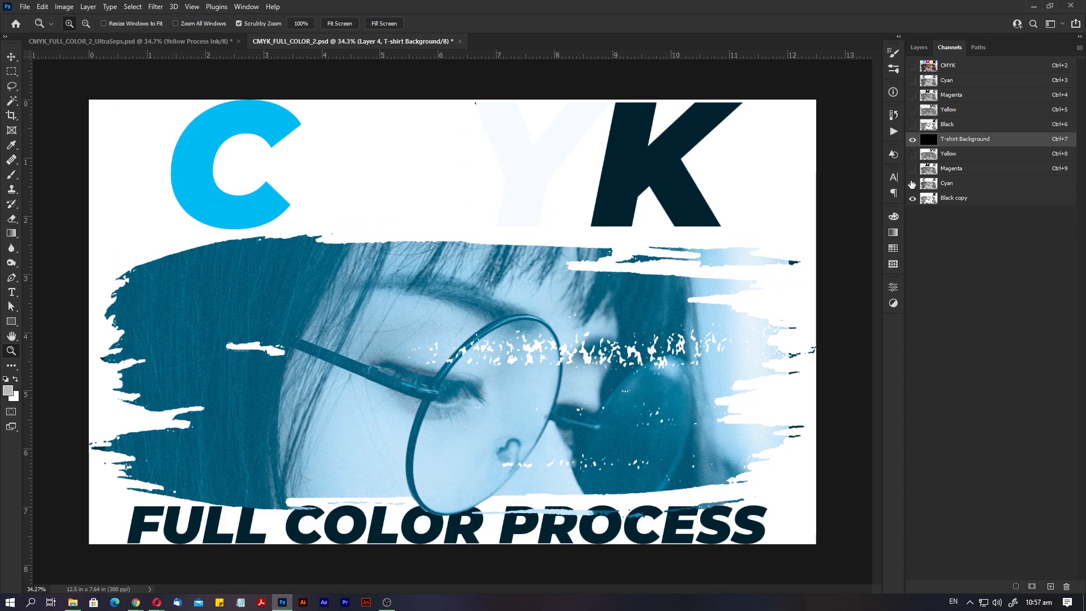
{"action": "left_click", "coordinate": [912, 184]}
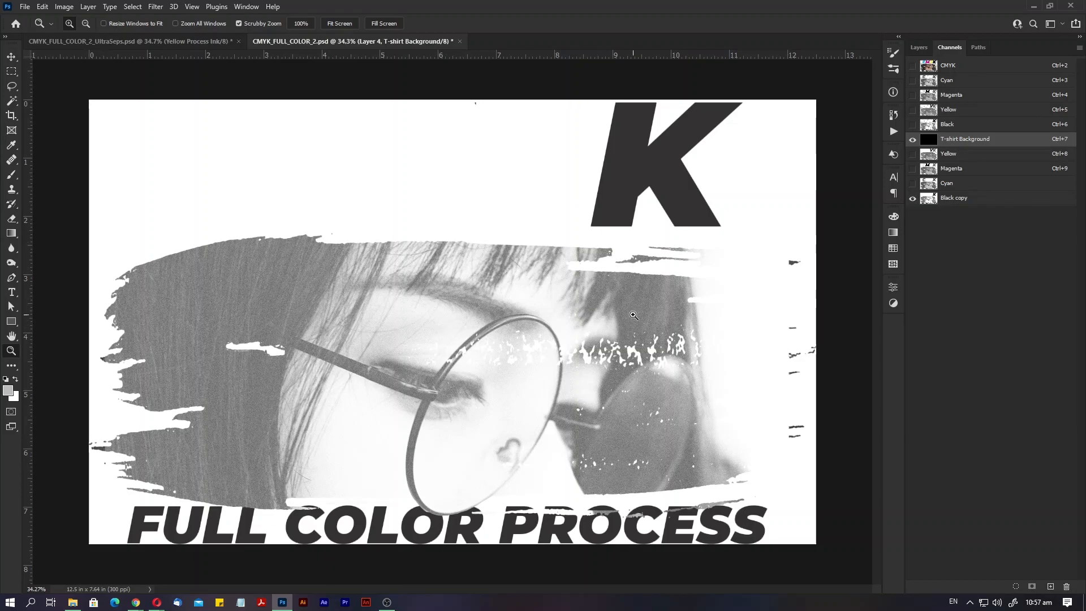
{"action": "left_click", "coordinate": [934, 187]}
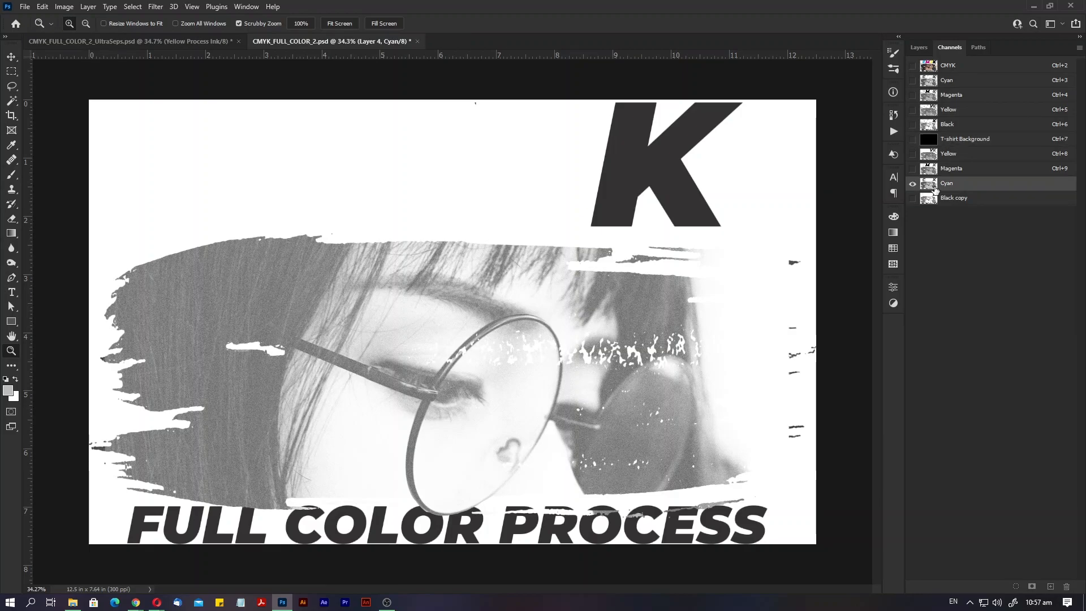
{"action": "left_click", "coordinate": [937, 169]}
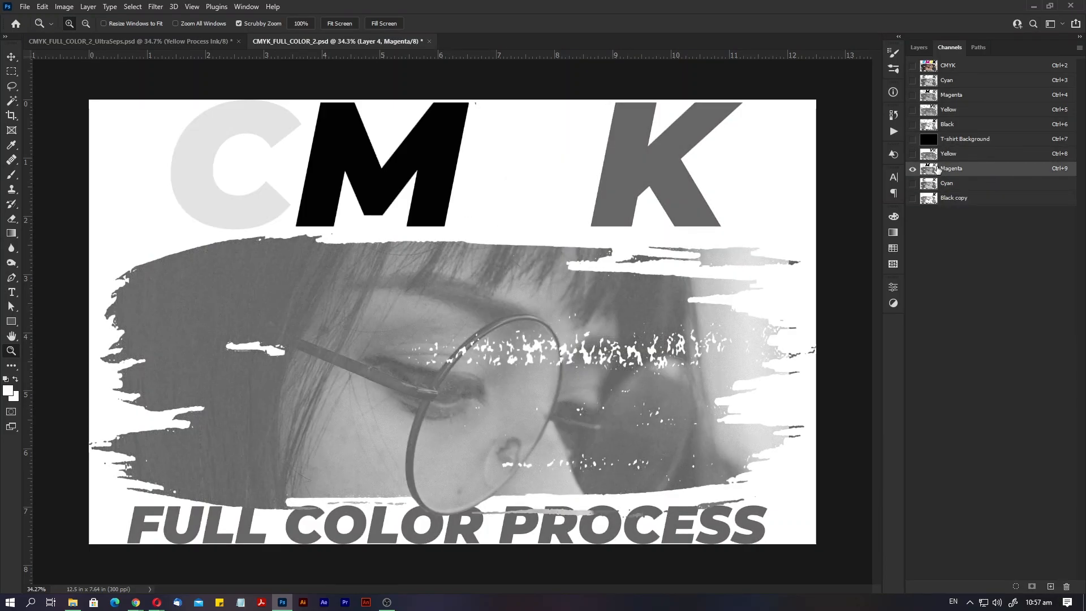
{"action": "left_click", "coordinate": [933, 184]}
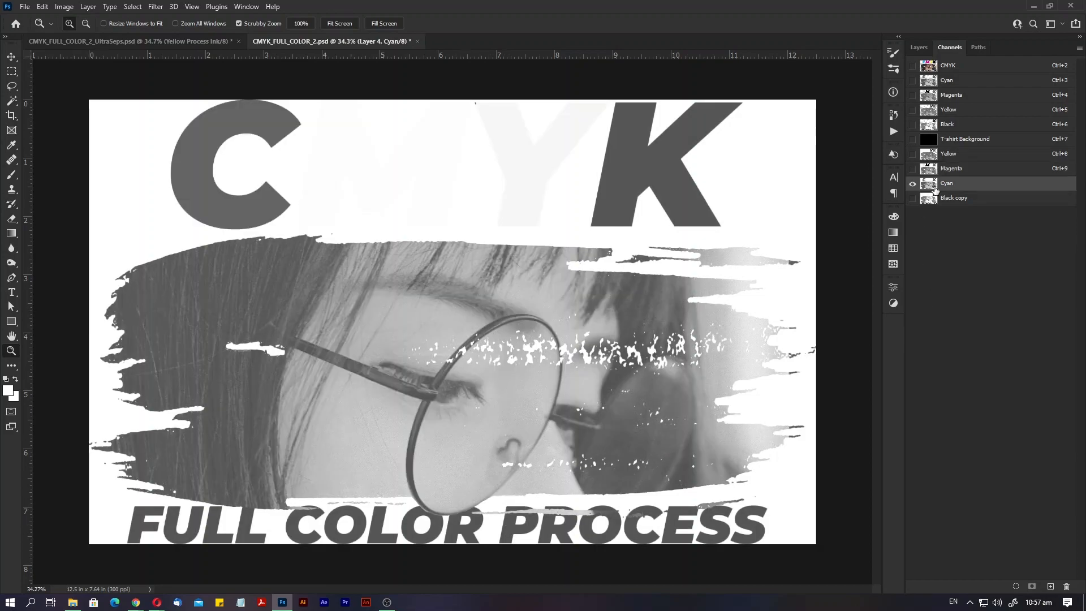
{"action": "left_click", "coordinate": [937, 169]}
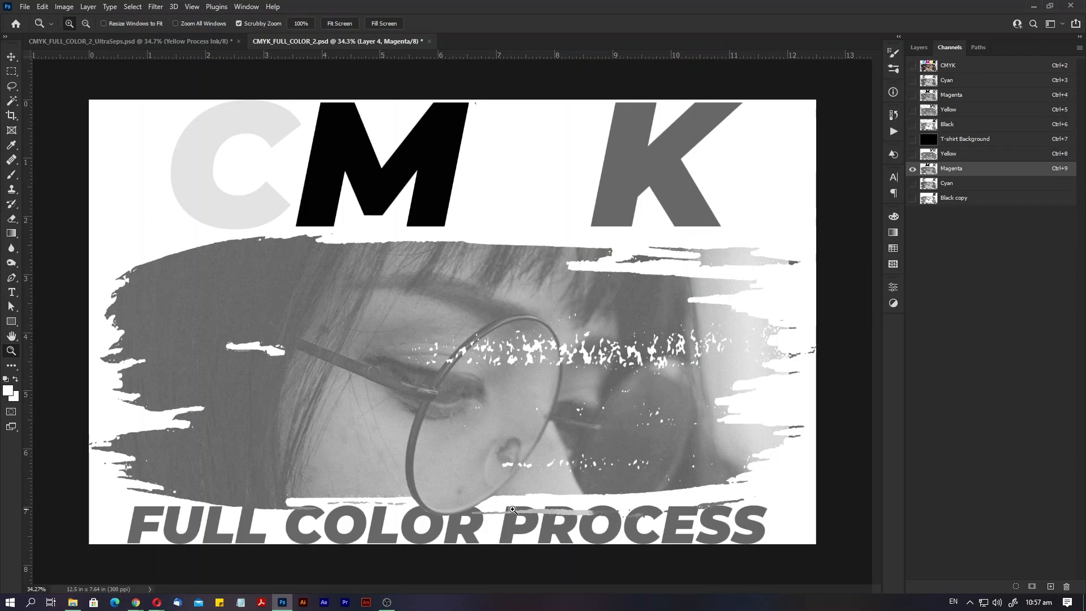
{"action": "left_click", "coordinate": [944, 141]}
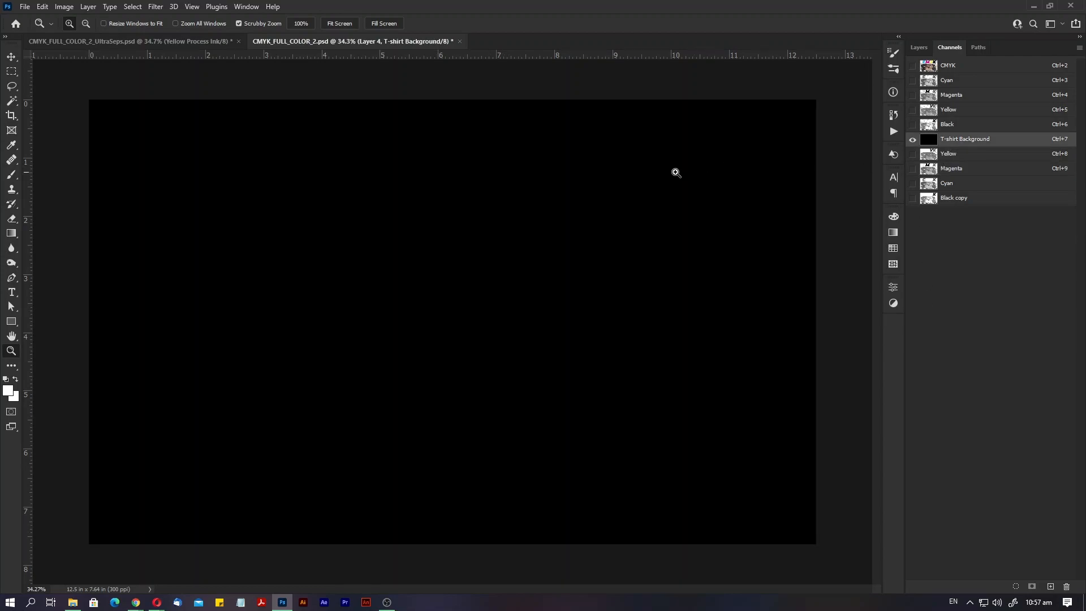
{"action": "left_click", "coordinate": [958, 156]}
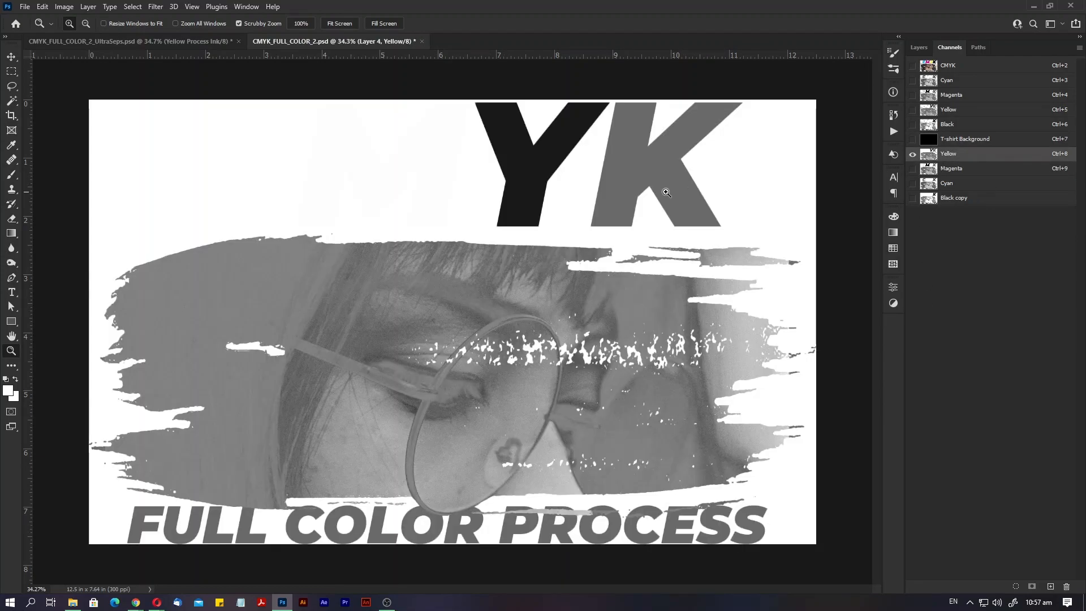
{"action": "left_click", "coordinate": [953, 199]}
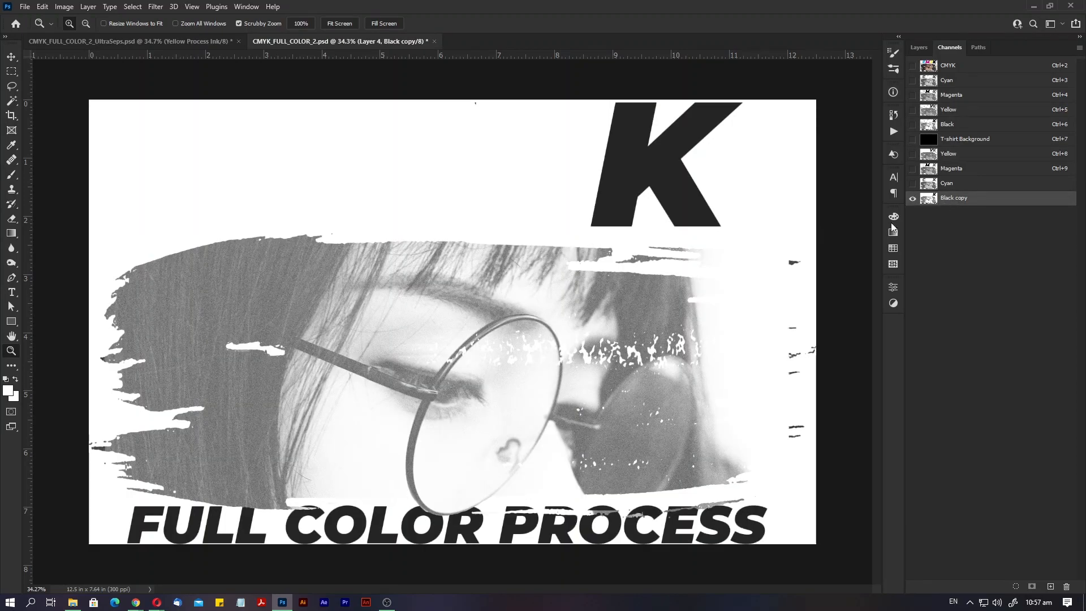
Select the letter K and all the FULL COLOR PROCESS lettering in the Black copy channel with the Magic Wand
{"action": "left_click", "coordinate": [15, 99]}
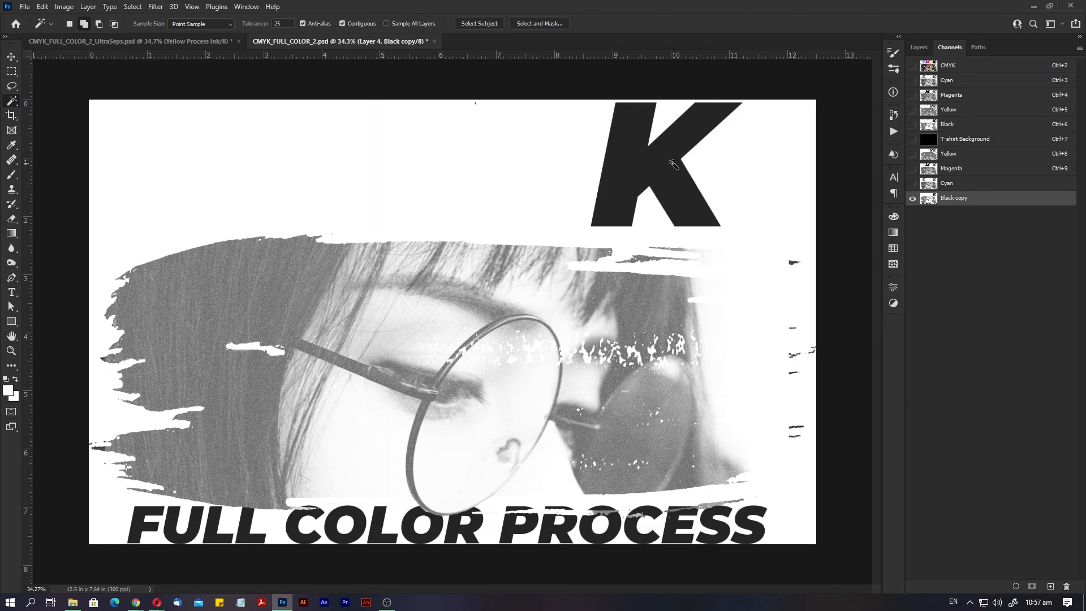
{"action": "left_click", "coordinate": [689, 163]}
{"action": "left_click", "coordinate": [688, 528]}
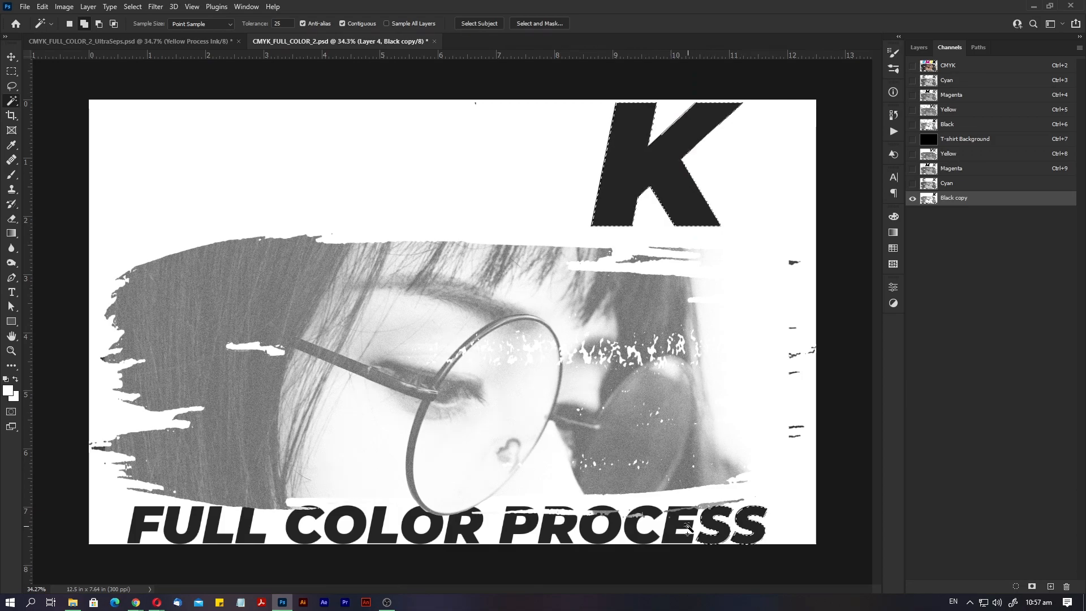
{"action": "left_click", "coordinate": [688, 529]}
{"action": "left_click_drag", "start_coordinate": [669, 519], "coordinate": [730, 518]}
{"action": "left_click_drag", "start_coordinate": [606, 485], "coordinate": [712, 344]}
{"action": "left_click", "coordinate": [645, 416]}
{"action": "left_click", "coordinate": [592, 429]}
{"action": "left_click_drag", "start_coordinate": [444, 406], "coordinate": [776, 415]}
{"action": "left_click", "coordinate": [597, 408]}
{"action": "left_click", "coordinate": [623, 410]}
{"action": "left_click", "coordinate": [492, 394]}
{"action": "left_click_drag", "start_coordinate": [504, 392], "coordinate": [246, 417]}
{"action": "left_click_drag", "start_coordinate": [40, 461], "coordinate": [538, 416]}
{"action": "left_click", "coordinate": [537, 416]}
{"action": "left_click", "coordinate": [424, 418]}
{"action": "left_click", "coordinate": [254, 400]}
{"action": "left_click", "coordinate": [201, 421]}
{"action": "left_click_drag", "start_coordinate": [51, 431], "coordinate": [578, 436]}
{"action": "left_click", "coordinate": [541, 431]}
{"action": "left_click", "coordinate": [448, 432]}
{"action": "left_click", "coordinate": [311, 427]}
{"action": "left_click_drag", "start_coordinate": [542, 384], "coordinate": [54, 410]}
{"action": "key", "text": "z"}
{"action": "left_click_drag", "start_coordinate": [814, 325], "coordinate": [605, 344]}
{"action": "key", "text": "w"}
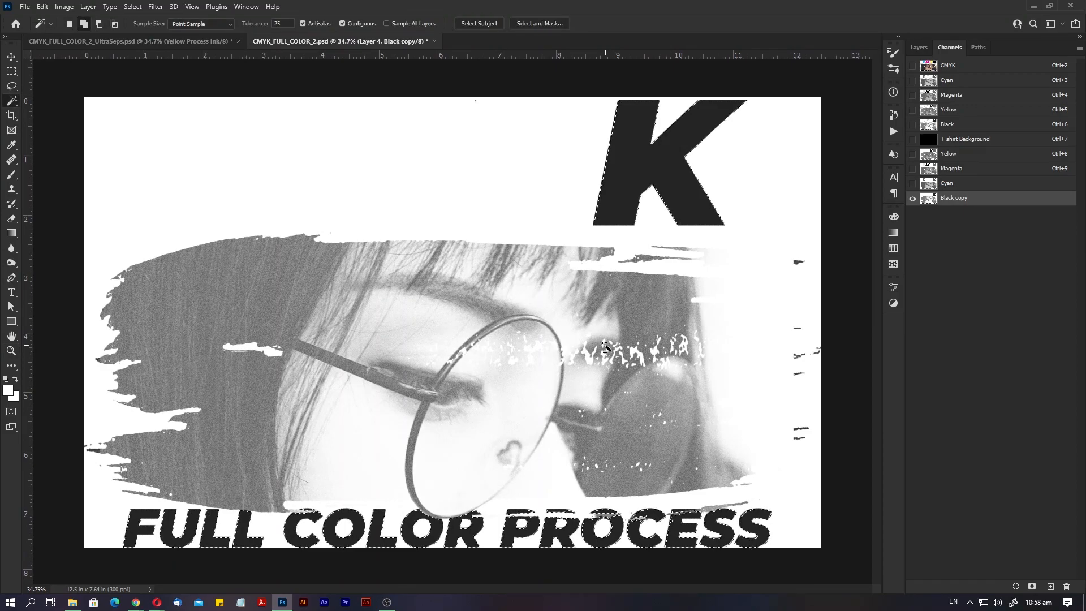
Darken the selected lettering to solid black with Levels, raising the input black point to 253 and lowering output white to the minimum
{"action": "key", "text": "ctrl+l"}
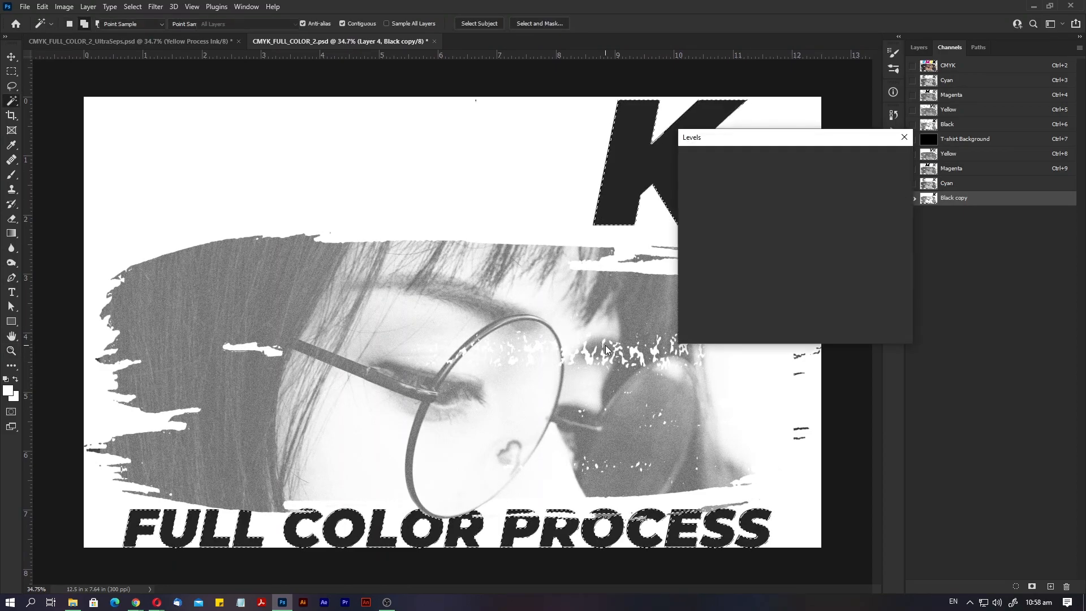
{"action": "left_click_drag", "start_coordinate": [690, 265], "coordinate": [720, 265]}
{"action": "left_click_drag", "start_coordinate": [791, 265], "coordinate": [928, 269]}
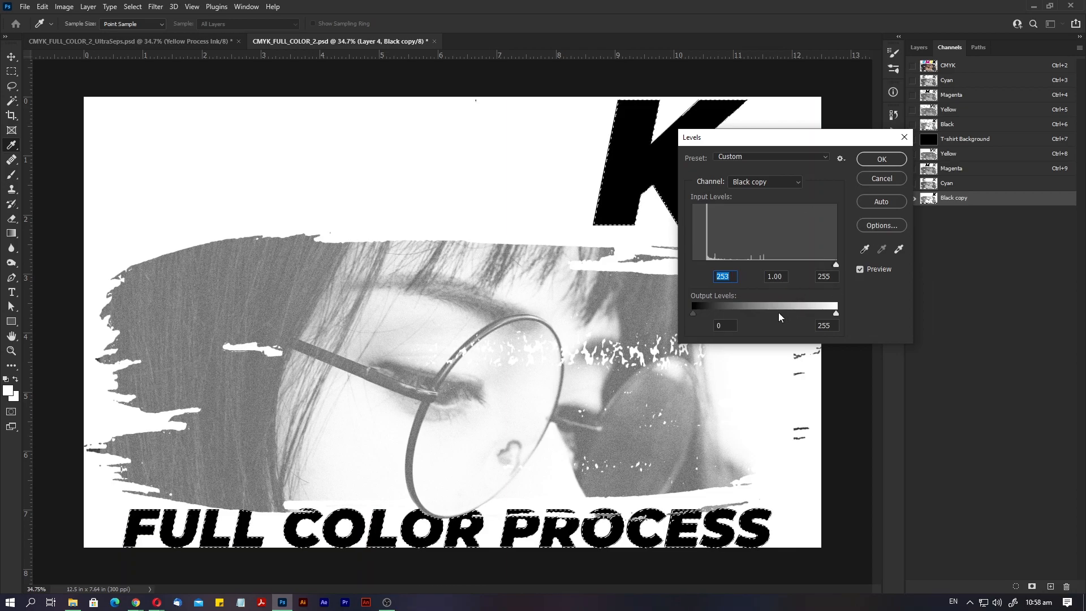
{"action": "left_click_drag", "start_coordinate": [837, 314], "coordinate": [670, 304]}
{"action": "left_click", "coordinate": [881, 159]}
{"action": "scroll", "coordinate": [672, 289], "scroll_direction": "down", "scroll_amount": 1}
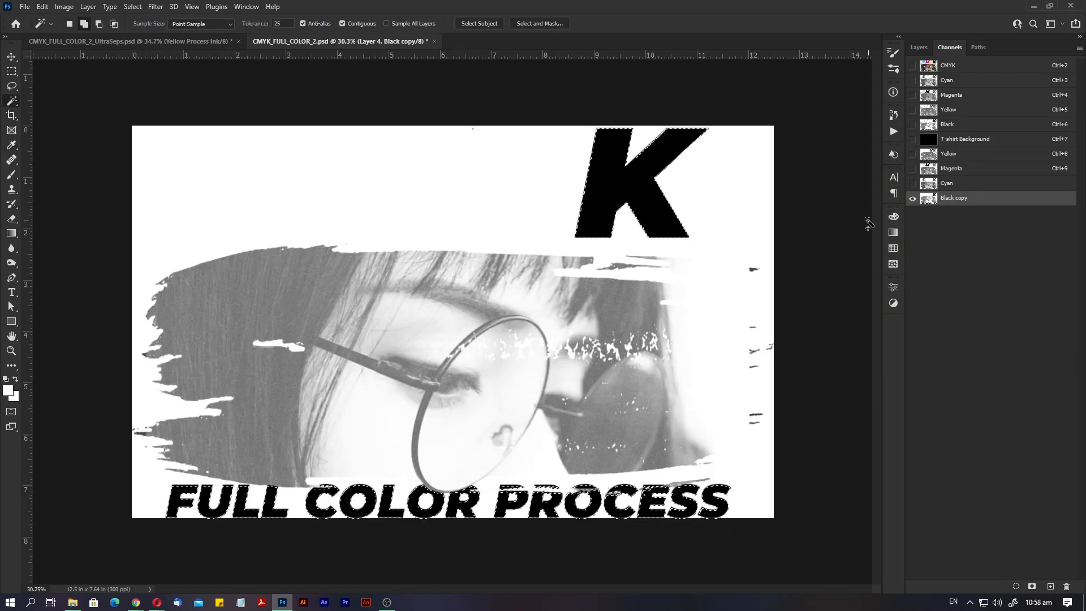
Clear the selected K and FULL COLOR PROCESS lettering from the Cyan, Magenta and Yellow spot channels
{"action": "left_click", "coordinate": [951, 184]}
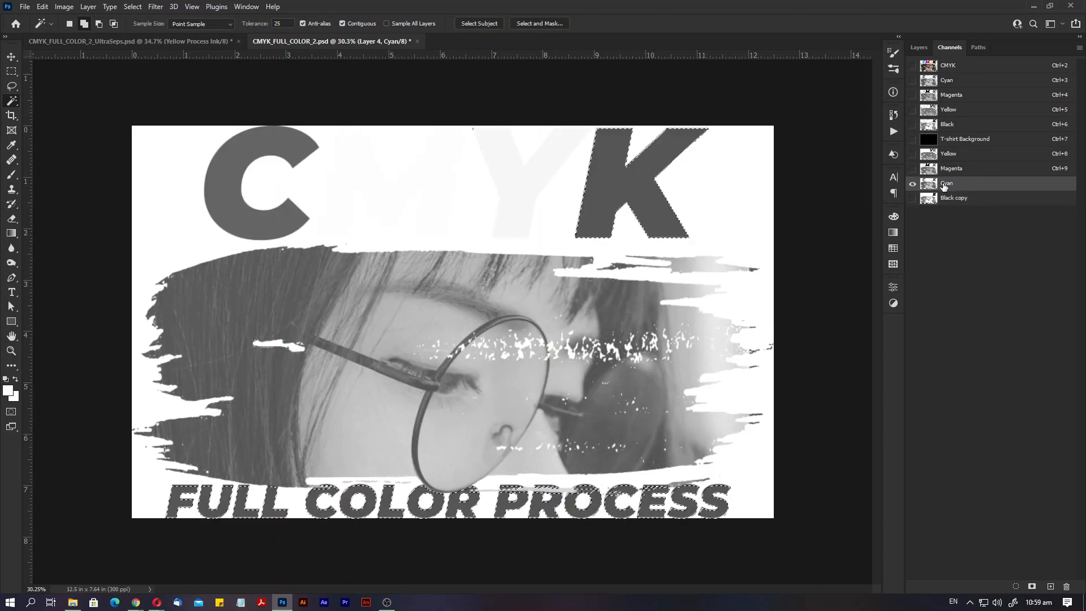
{"action": "key", "text": "Delete"}
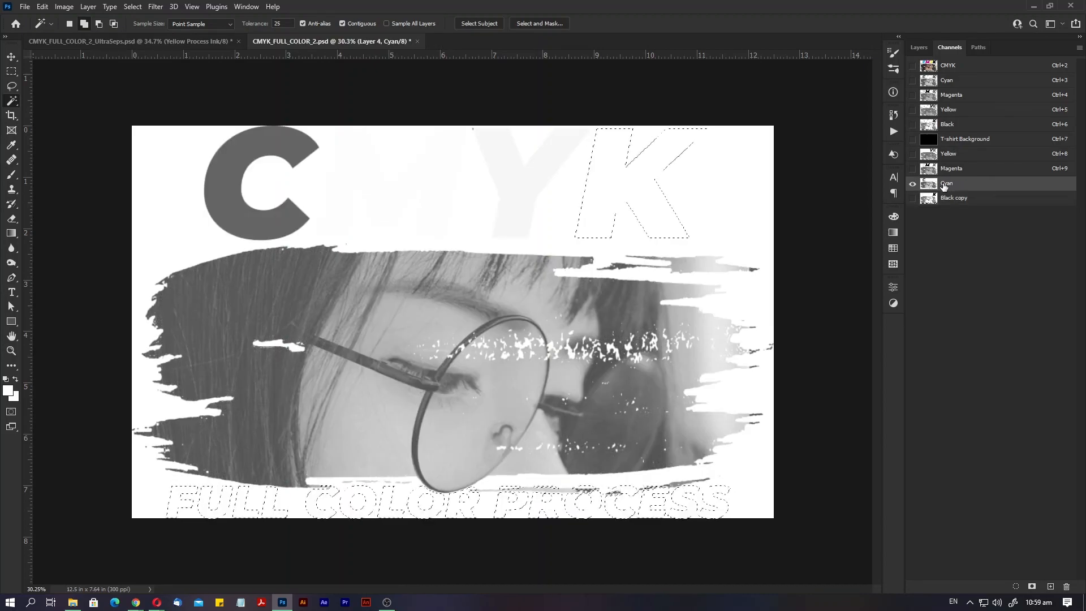
{"action": "left_click", "coordinate": [965, 170]}
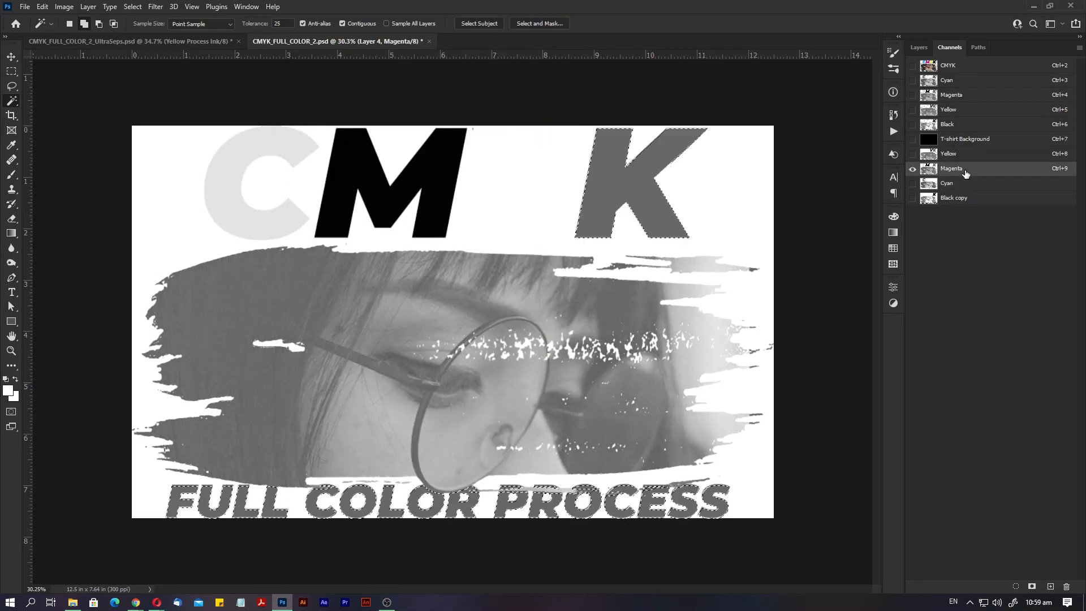
{"action": "left_click", "coordinate": [977, 161]}
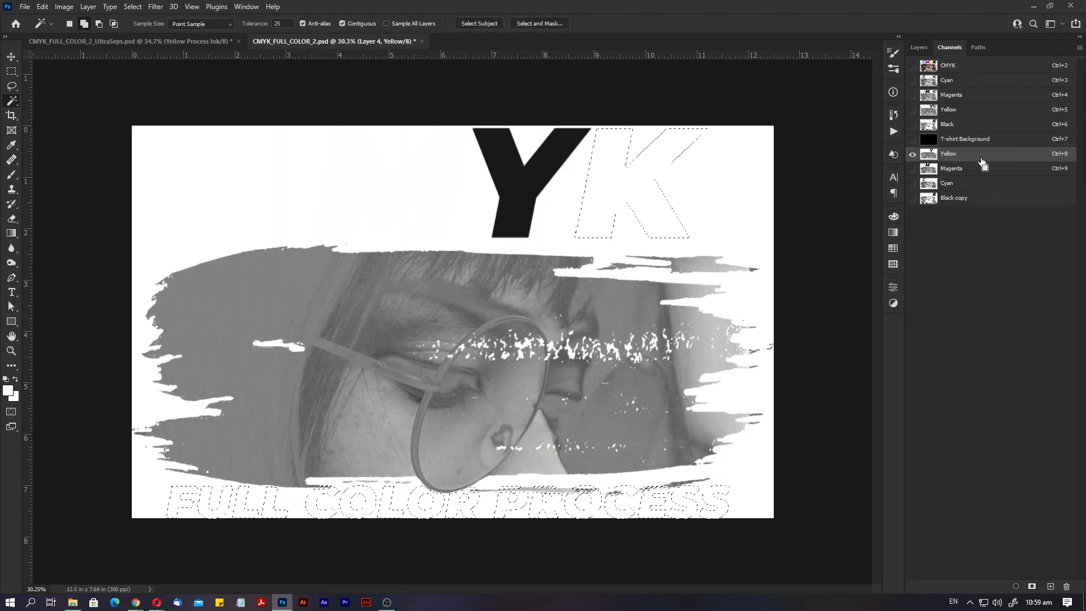
In the Black copy channel, invert the lettering selection and lighten the rest with Levels, setting the midtone input to 1.20
{"action": "left_click", "coordinate": [978, 199]}
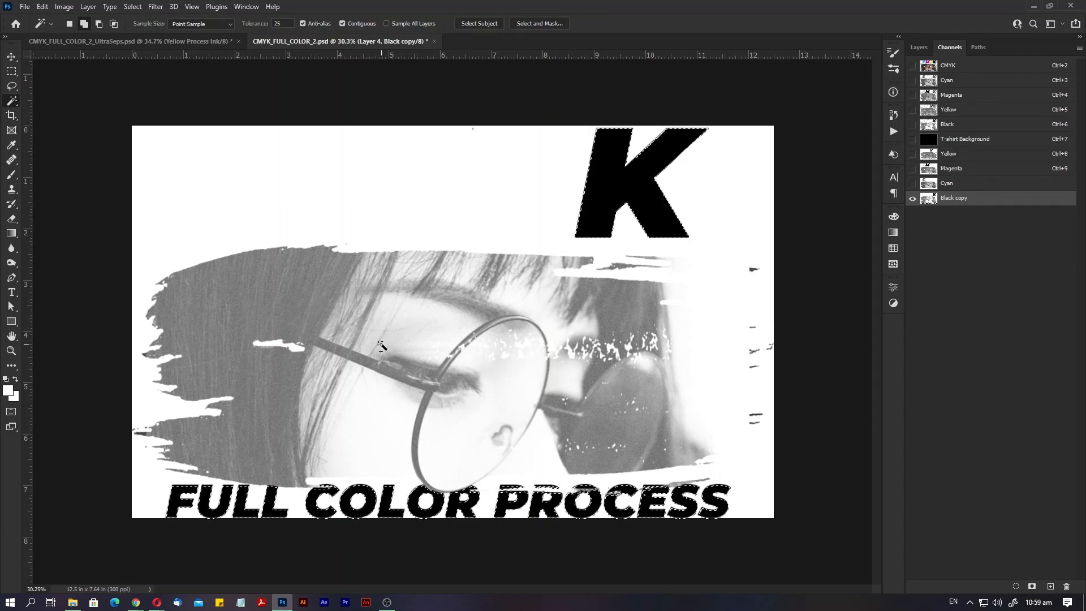
{"action": "left_click", "coordinate": [412, 336], "text": "shift"}
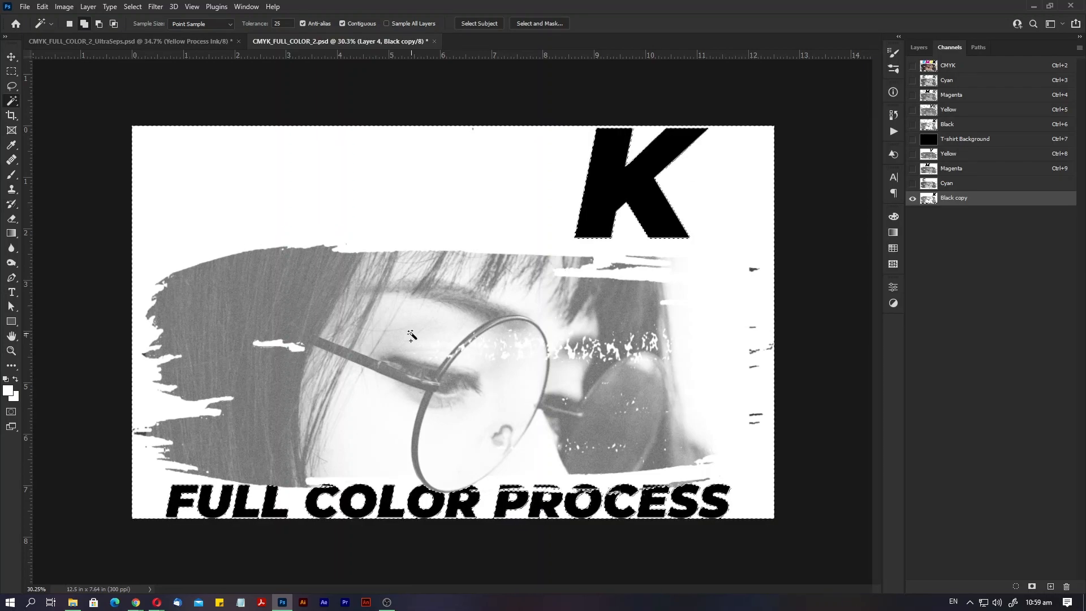
{"action": "key", "text": "ctrl+l"}
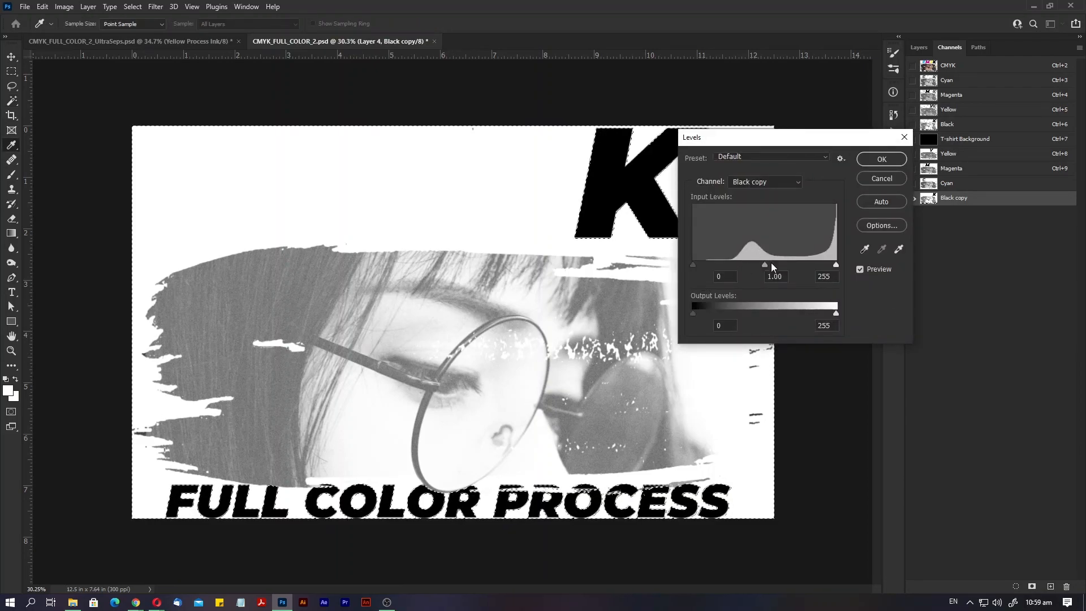
{"action": "left_click_drag", "start_coordinate": [768, 264], "coordinate": [756, 262]}
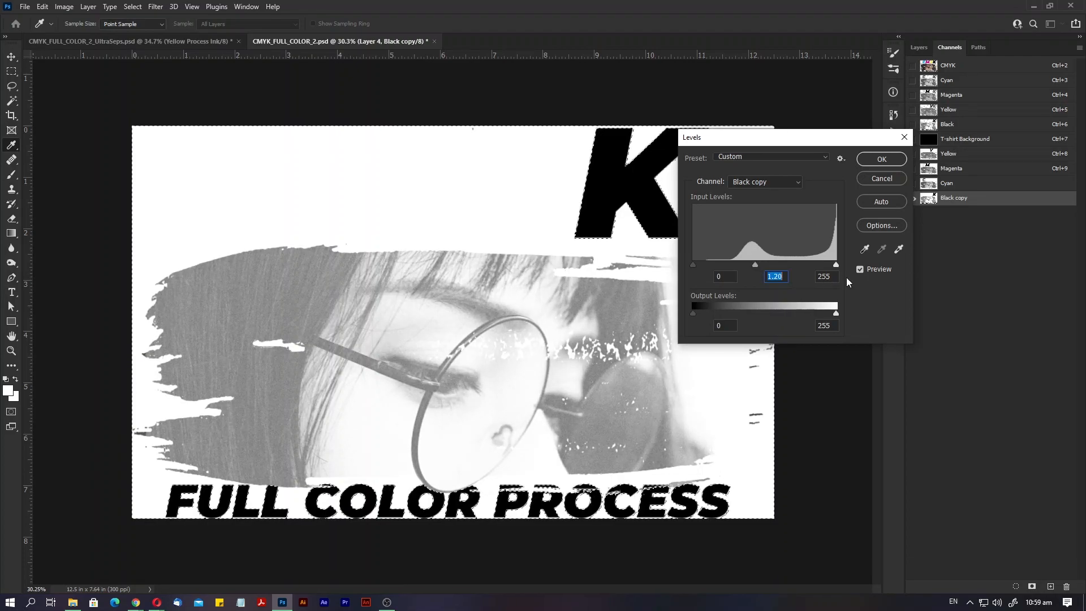
{"action": "left_click", "coordinate": [882, 159]}
{"action": "key", "text": "w"}
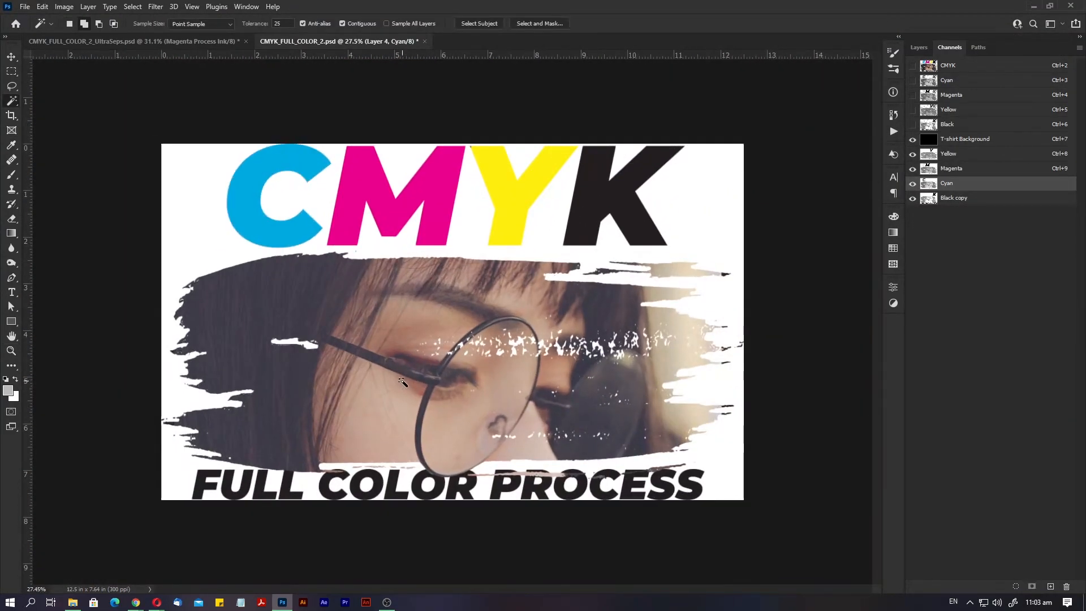
Change the T-shirt Background spot channel's ink color to a medium neutral gray
{"action": "mouse_move", "coordinate": [402, 382]}
{"action": "left_mouse_down"}
{"action": "mouse_move", "coordinate": [423, 384]}
{"action": "mouse_move", "coordinate": [408, 388]}
{"action": "left_mouse_up"}
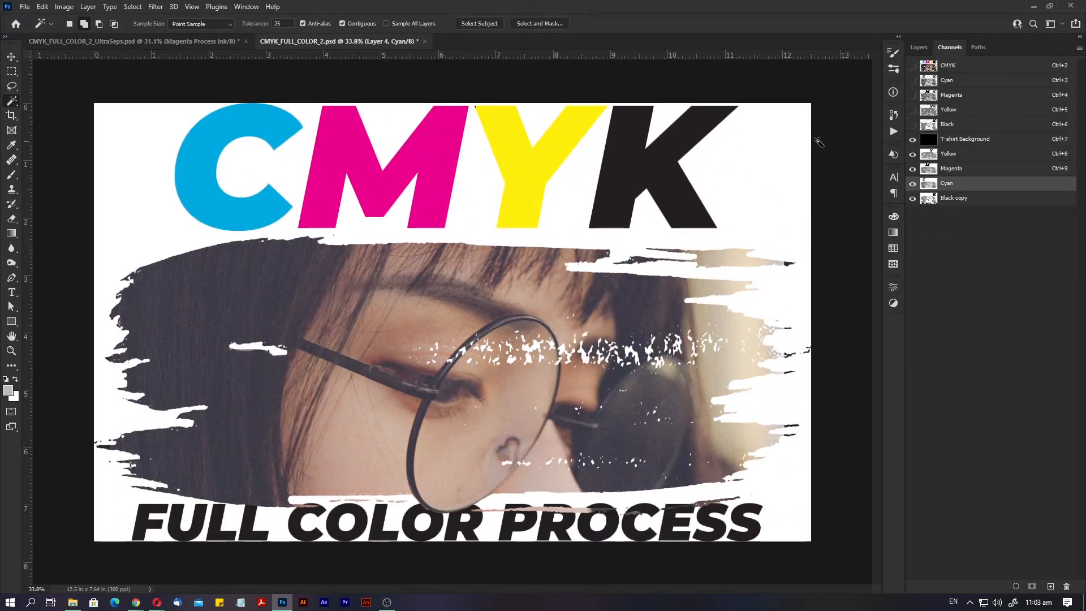
{"action": "left_click", "coordinate": [960, 155]}
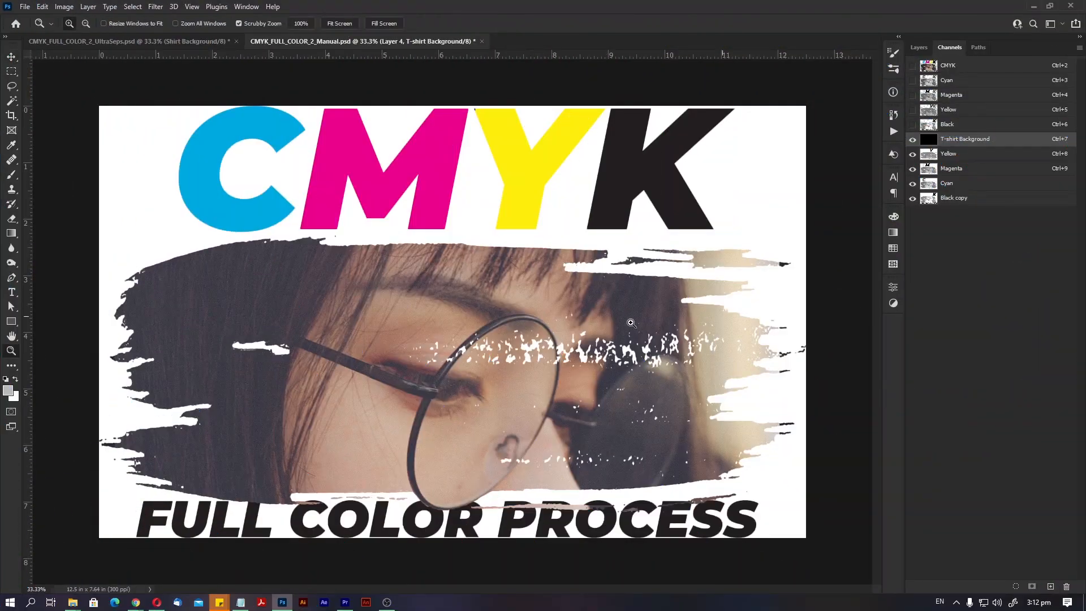
{"action": "left_click_drag", "start_coordinate": [650, 353], "coordinate": [556, 352]}
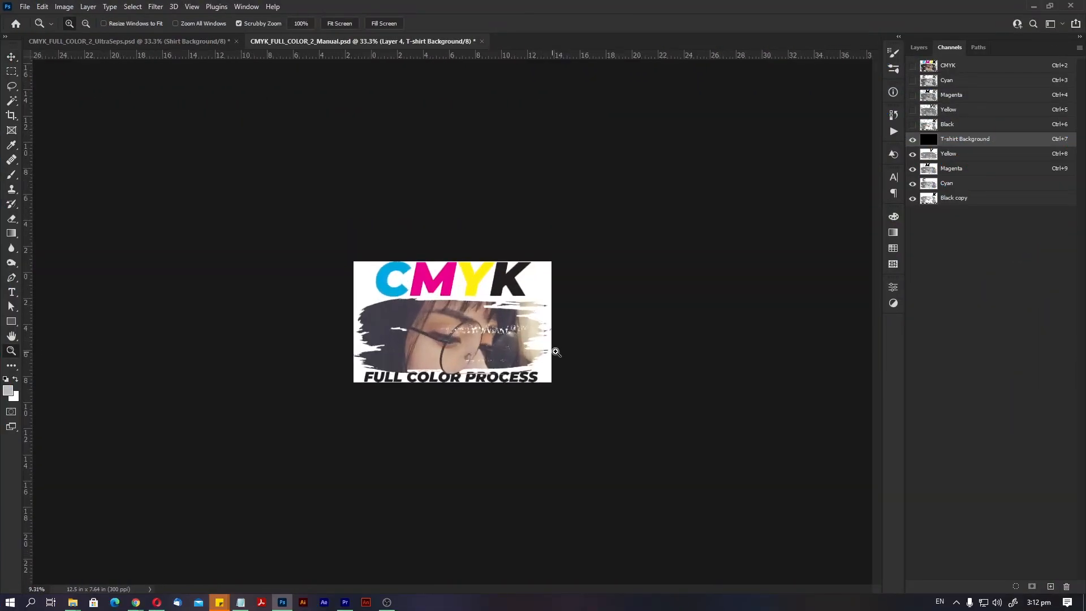
{"action": "key", "text": "ctrl+0"}
{"action": "double_click", "coordinate": [1010, 140]}
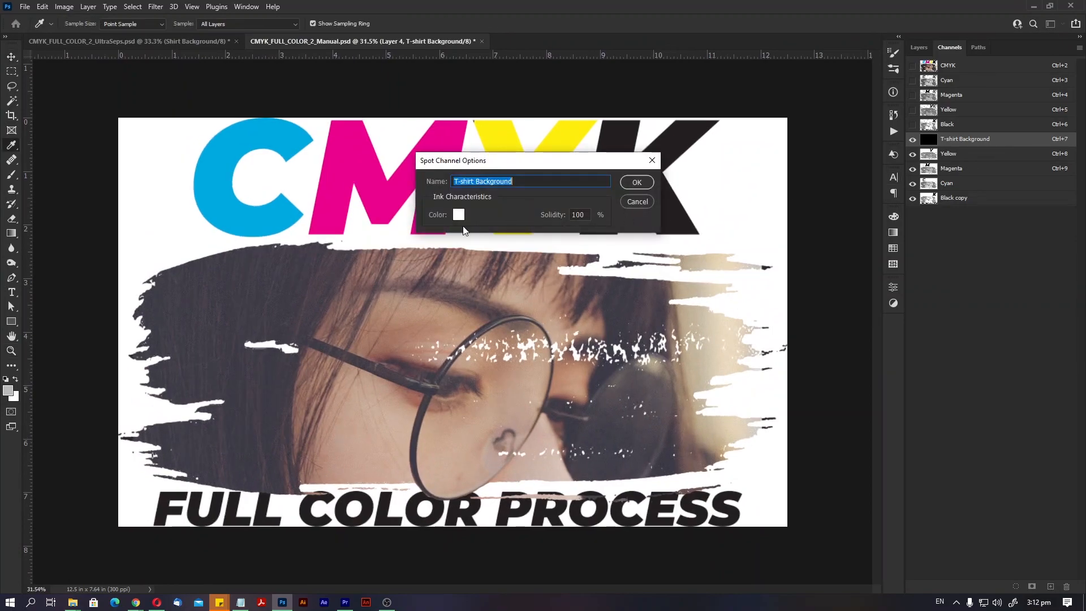
{"action": "left_click", "coordinate": [458, 215]}
{"action": "left_click_drag", "start_coordinate": [768, 224], "coordinate": [742, 220]}
{"action": "left_click", "coordinate": [1021, 164]}
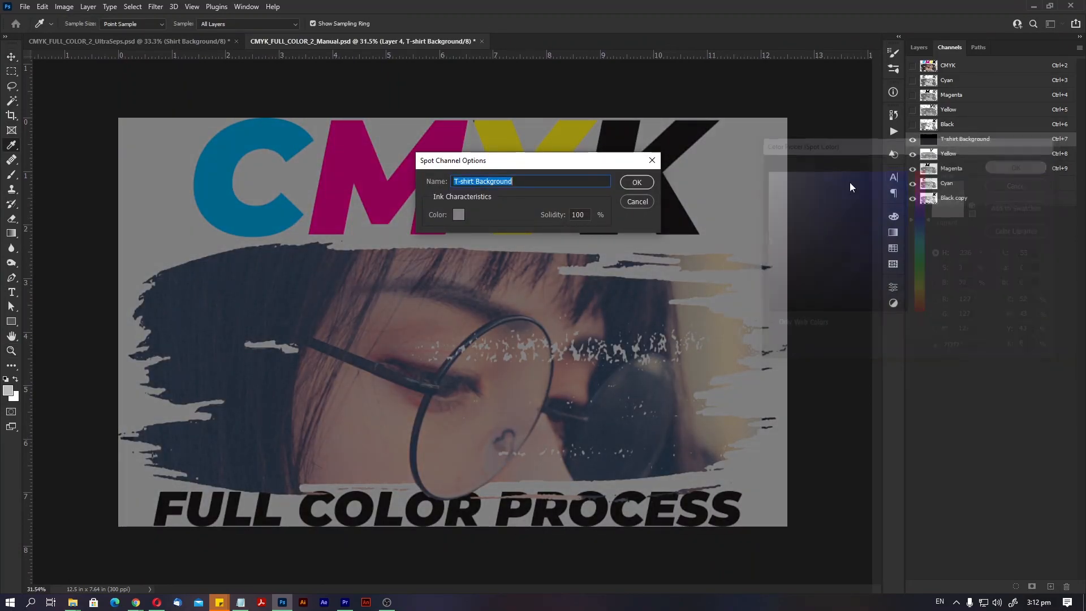
{"action": "left_click", "coordinate": [643, 186]}
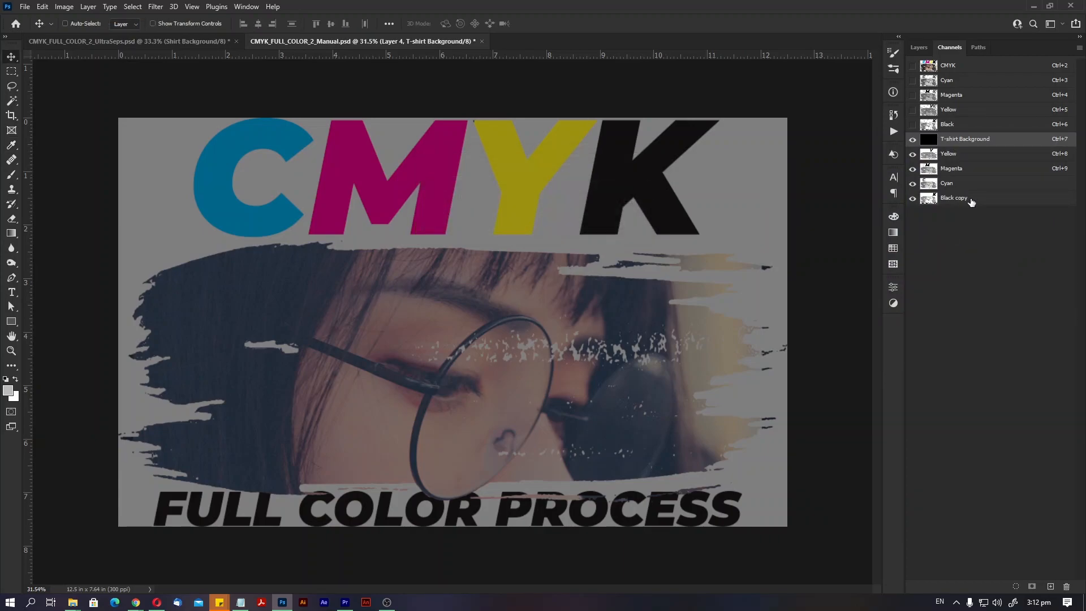
Show the composite CMYK channel and load the outline of Layer 4's artwork as a selection
{"action": "left_click", "coordinate": [983, 70]}
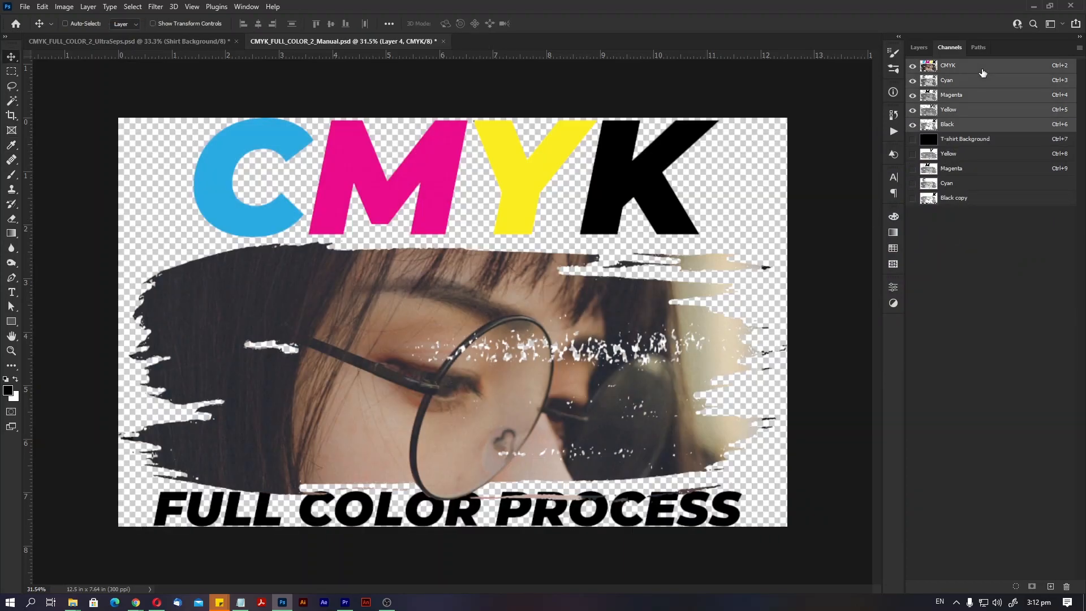
{"action": "left_click", "coordinate": [919, 49]}
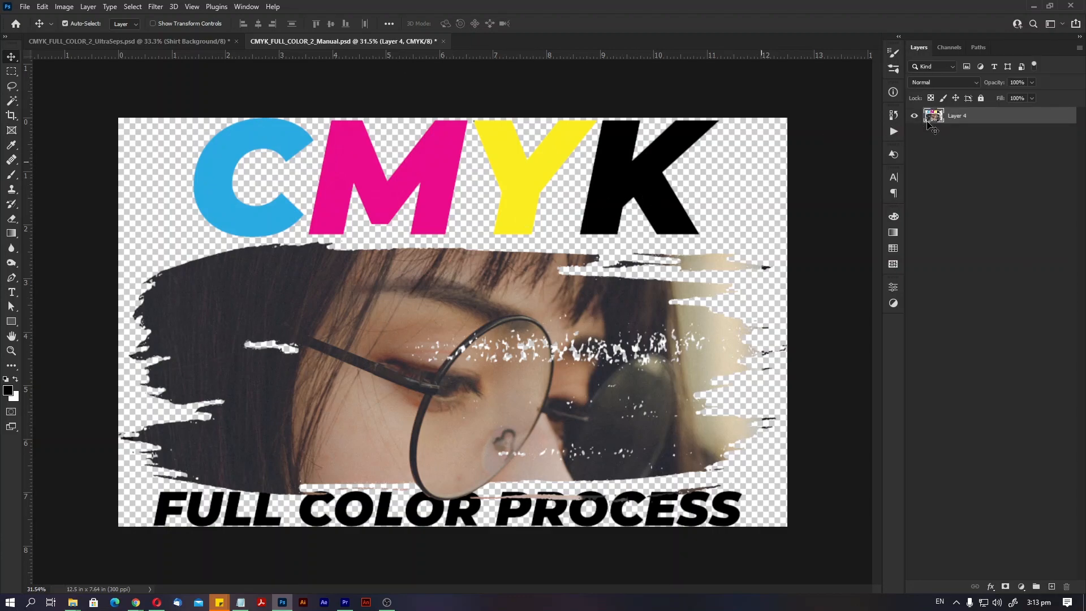
{"action": "left_click", "coordinate": [931, 120], "text": "ctrl"}
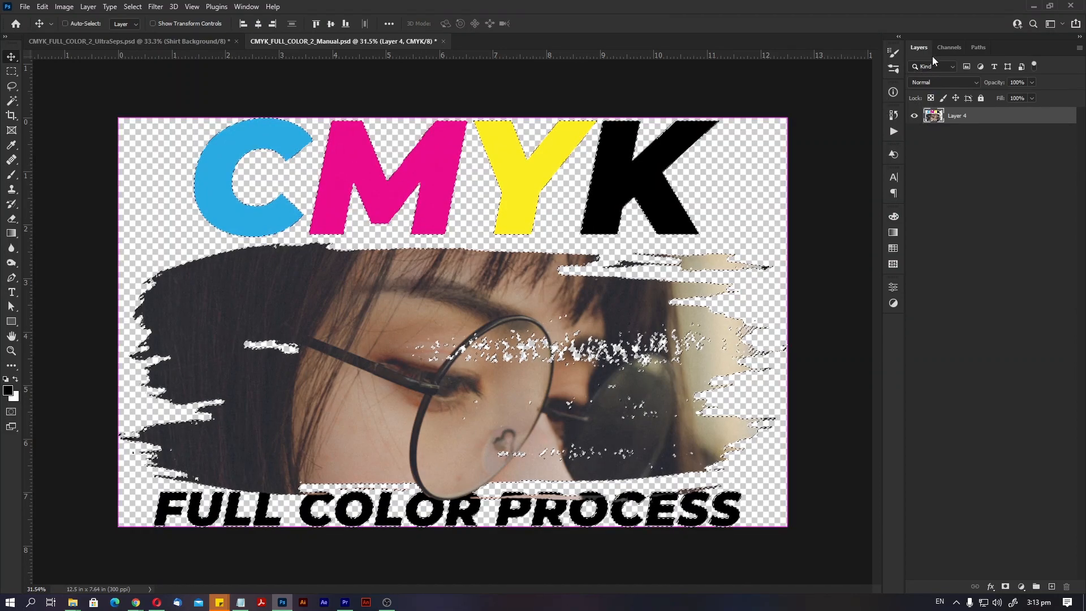
{"action": "left_click", "coordinate": [949, 47]}
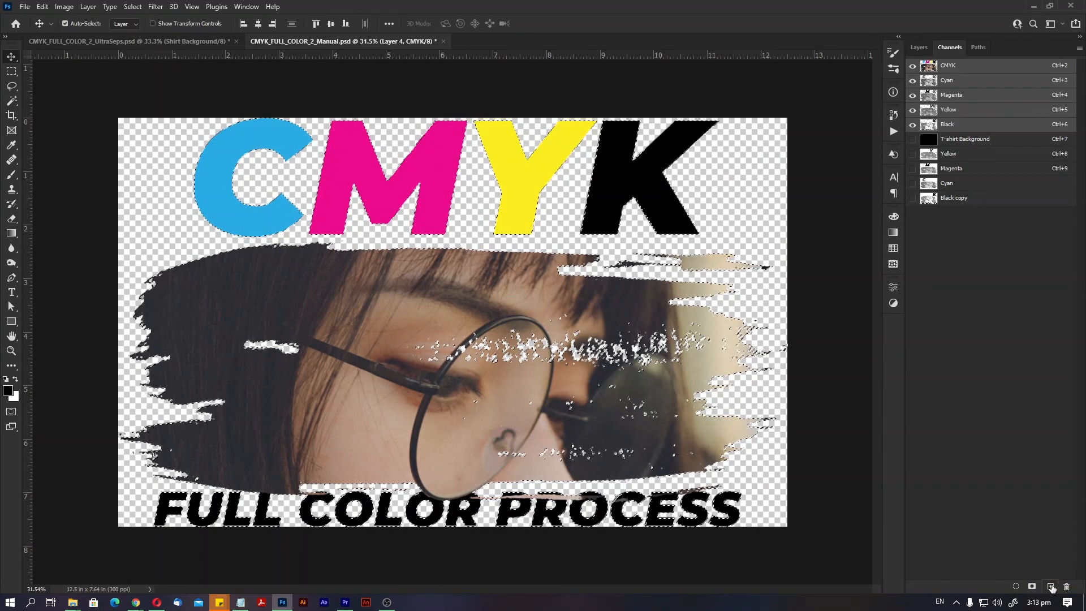
Create a spot channel from the selection with white ink, named White Underbased, at 90% solidity
{"action": "left_click", "coordinate": [1052, 588], "text": "ctrl"}
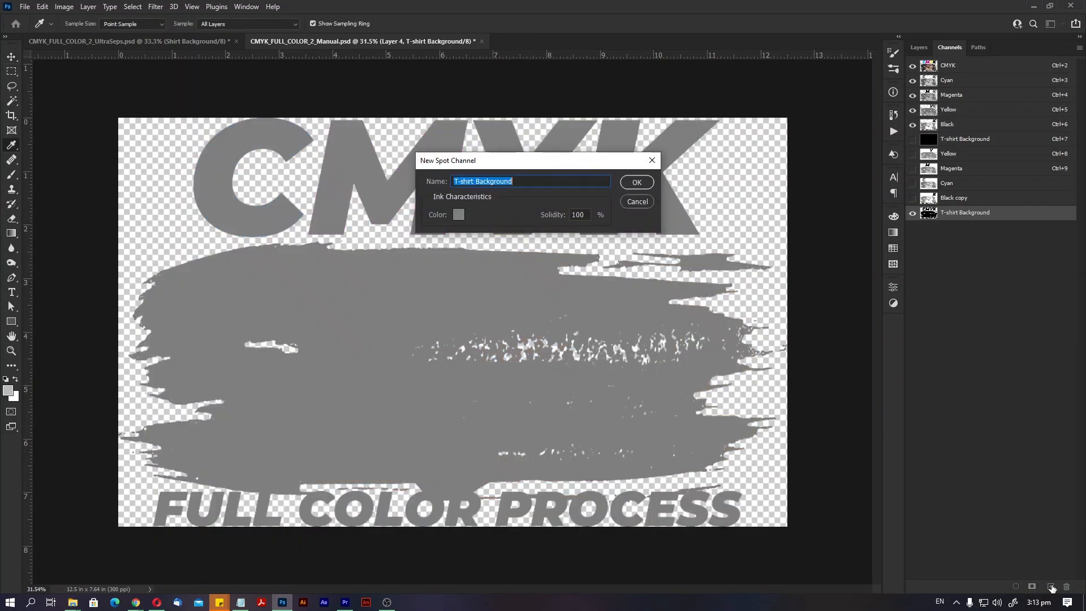
{"action": "left_click", "coordinate": [457, 216]}
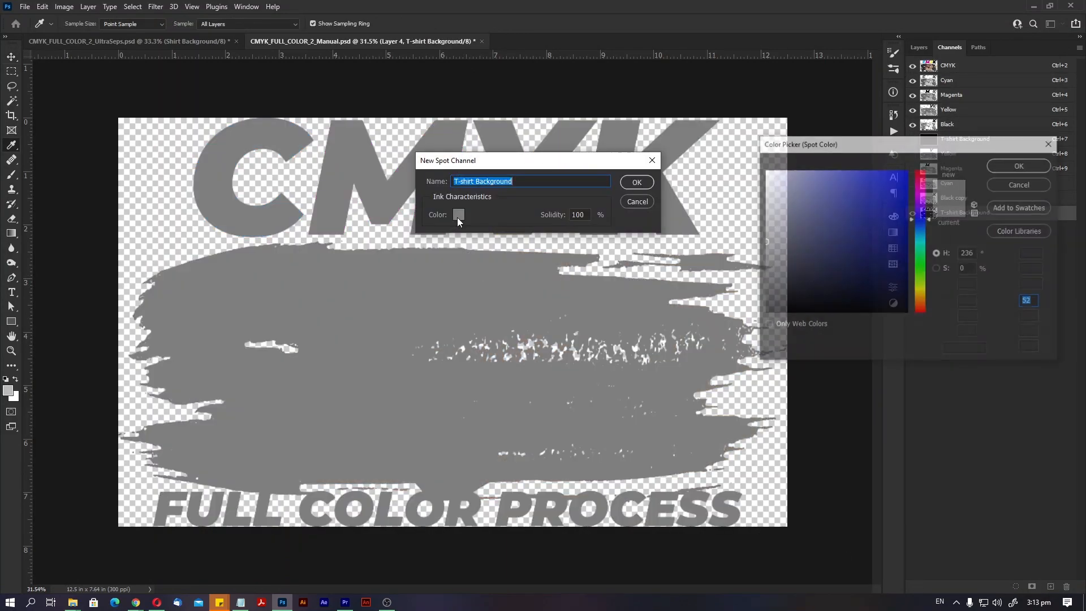
{"action": "left_click", "coordinate": [815, 230]}
{"action": "left_click_drag", "start_coordinate": [815, 230], "coordinate": [764, 169]}
{"action": "key", "text": "Return"}
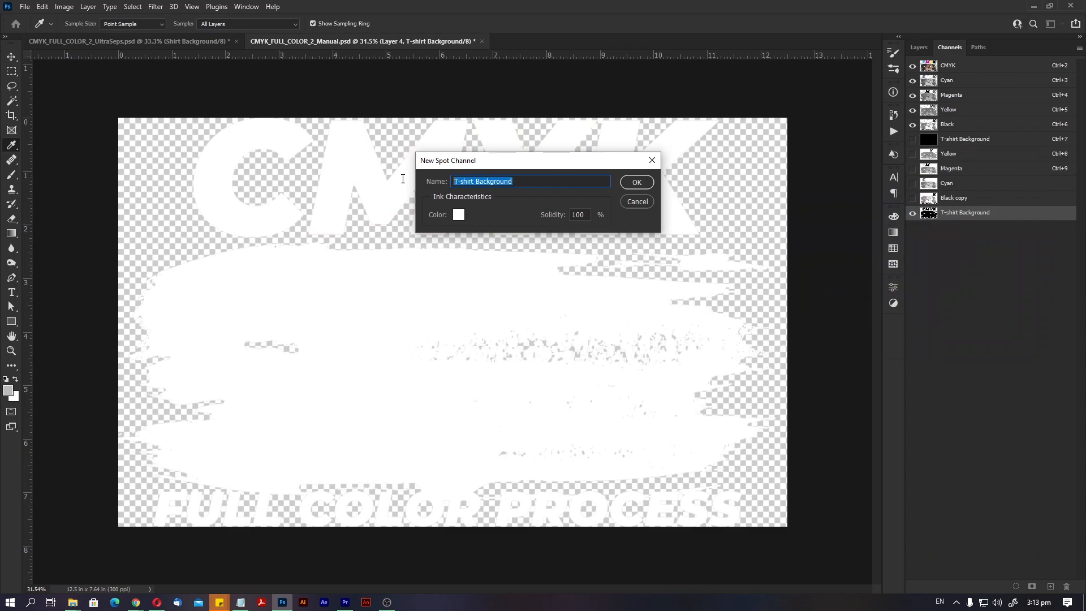
{"action": "type", "text": "White Underbased"}
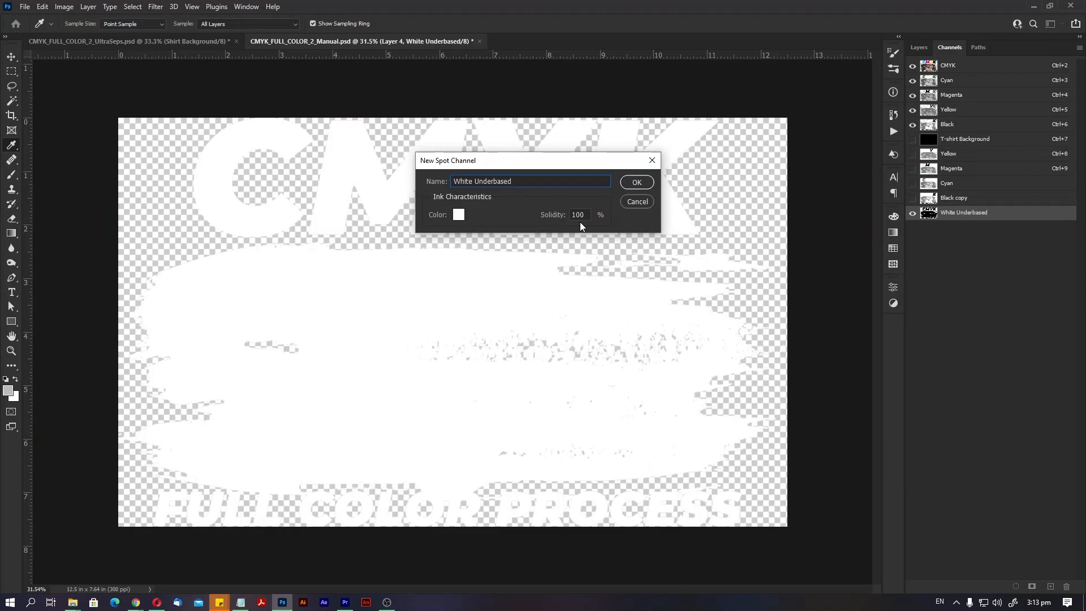
{"action": "key", "text": "Tab"}
{"action": "type", "text": "95"}
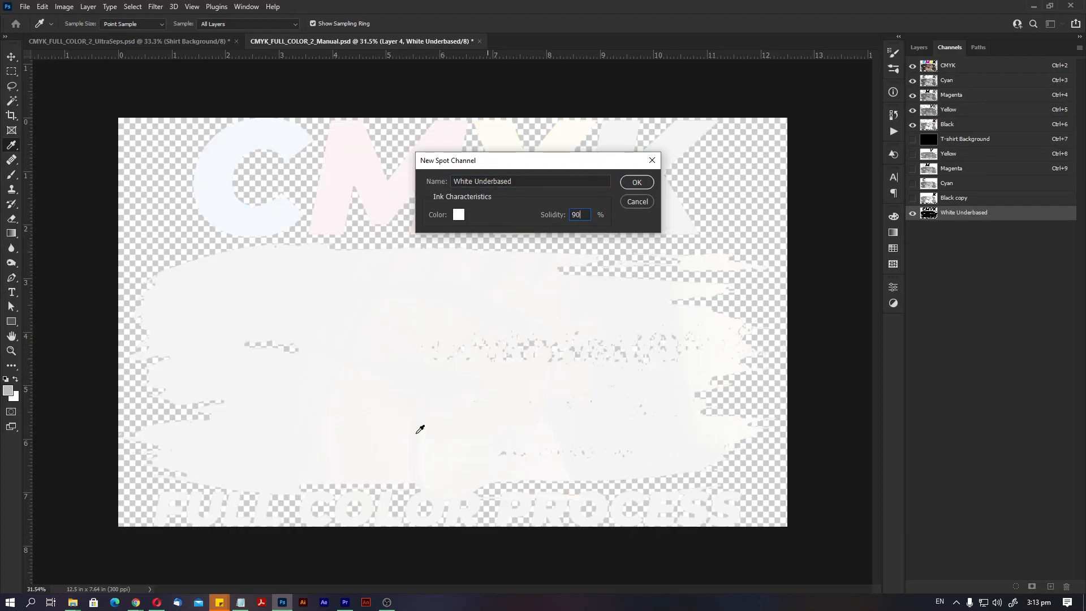
{"action": "key", "text": "Return"}
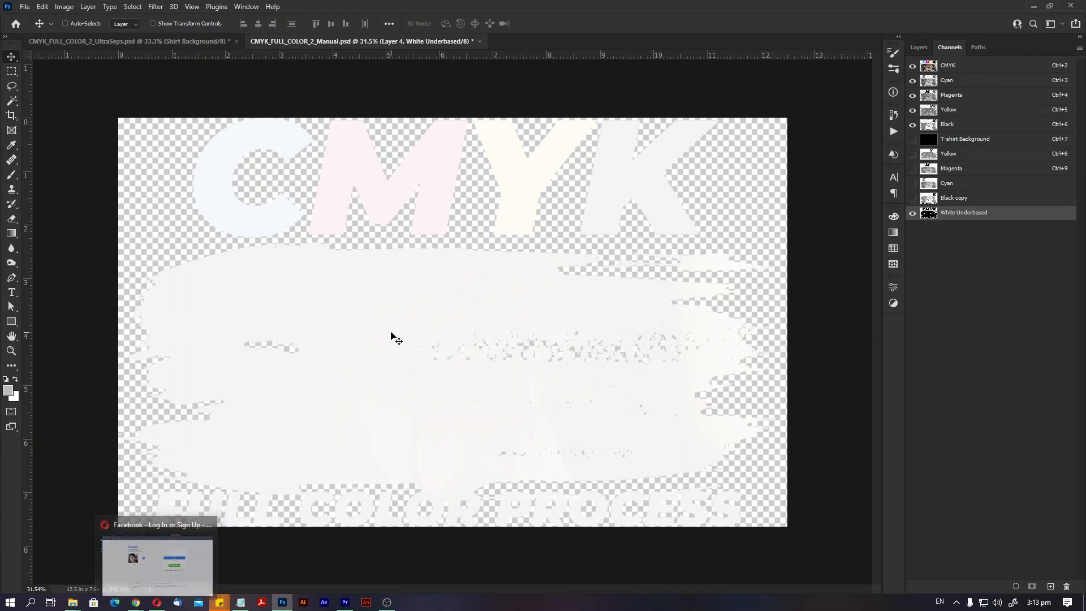
Move the White Underbased channel directly below T-shirt Background and hide the CMYK channels to view it alone
{"action": "left_click_drag", "start_coordinate": [1008, 220], "coordinate": [1010, 156]}
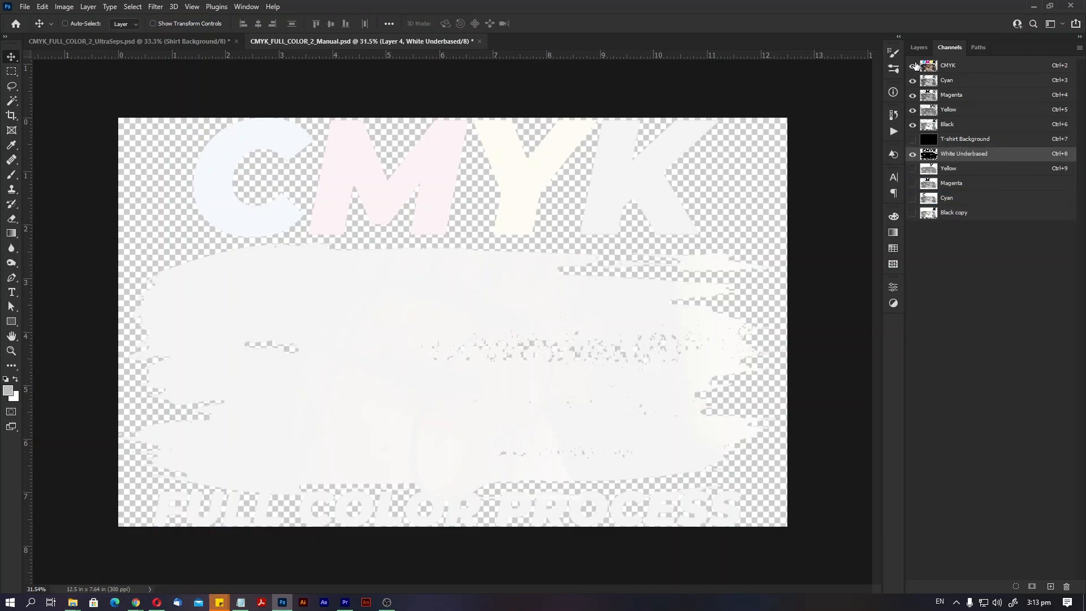
{"action": "left_click", "coordinate": [914, 66]}
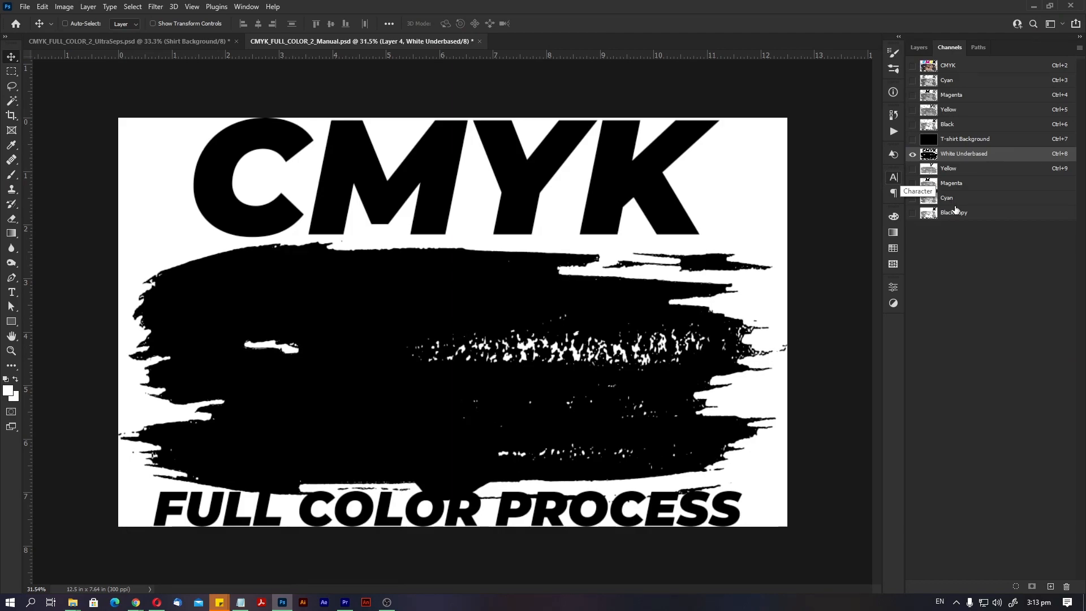
{"action": "left_click", "coordinate": [913, 152]}
{"action": "left_click", "coordinate": [913, 153]}
Load the Black copy channel's inked areas as a selection, clear them from the White Underbased channel, and deselect
{"action": "left_click", "coordinate": [936, 216], "text": "ctrl"}
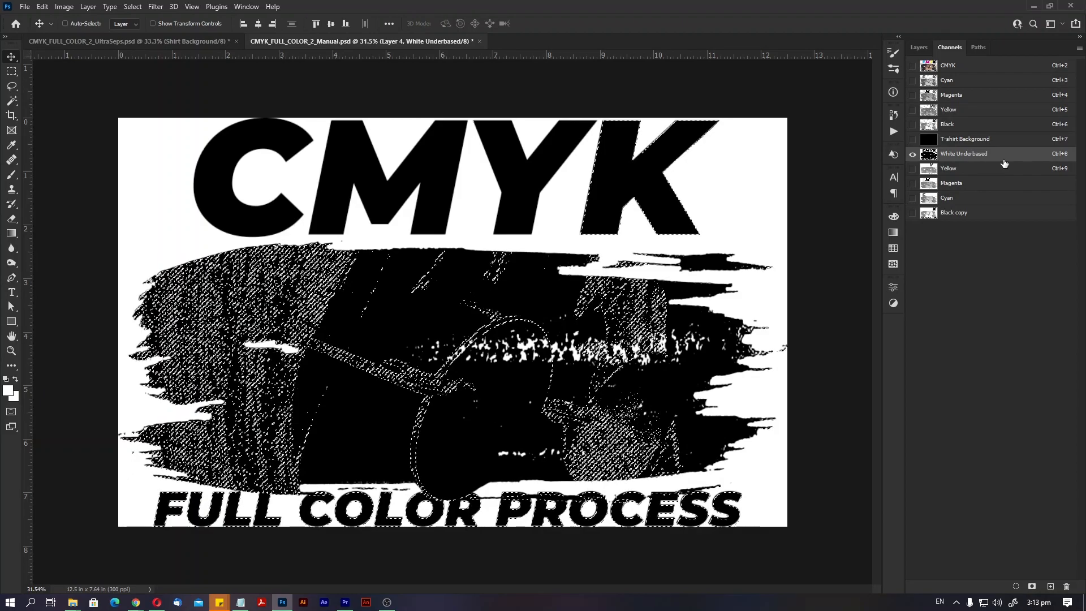
{"action": "key", "text": "Delete"}
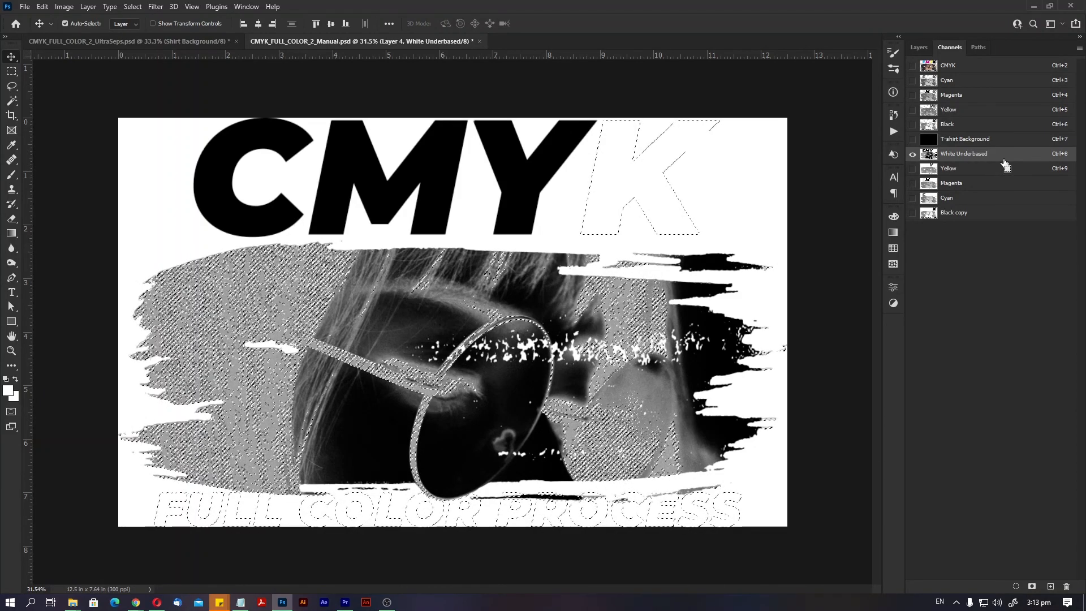
{"action": "key", "text": "ctrl+d"}
Lighten the White Underbased channel with Levels, setting the input midtone to 1.71 and the input white point to 204
{"action": "key", "text": "z"}
{"action": "left_click_drag", "start_coordinate": [403, 275], "coordinate": [549, 301]}
{"action": "key", "text": "ctrl+l"}
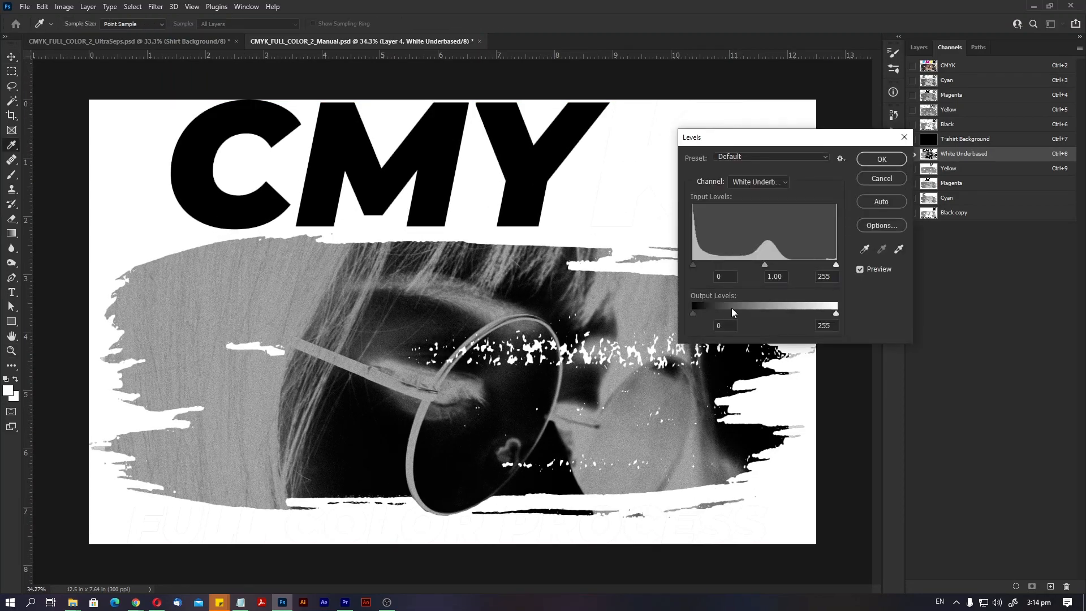
{"action": "left_click_drag", "start_coordinate": [829, 265], "coordinate": [729, 265]}
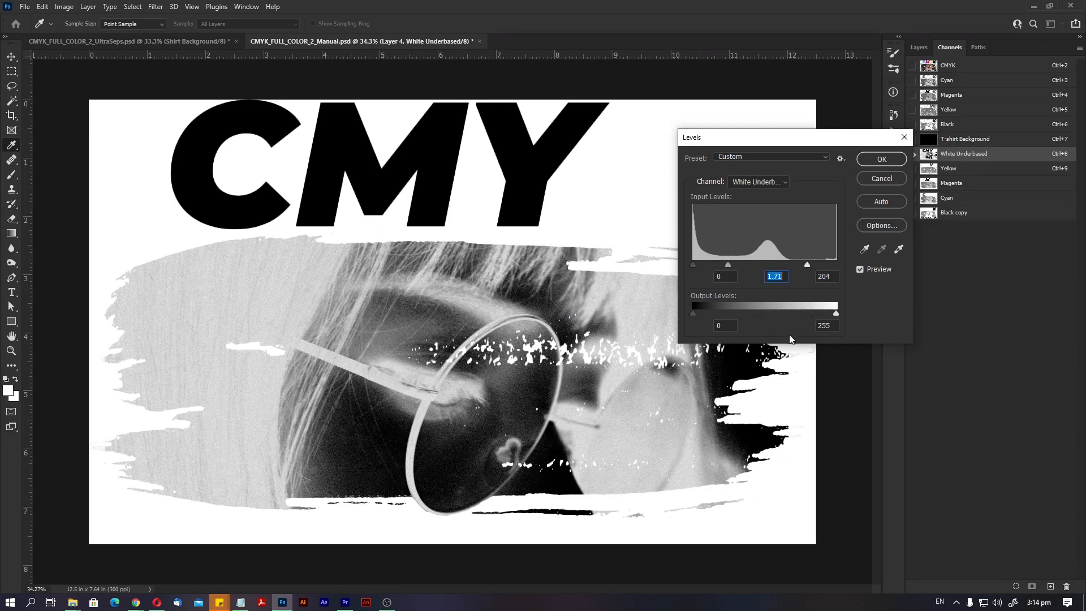
{"action": "left_click", "coordinate": [883, 161]}
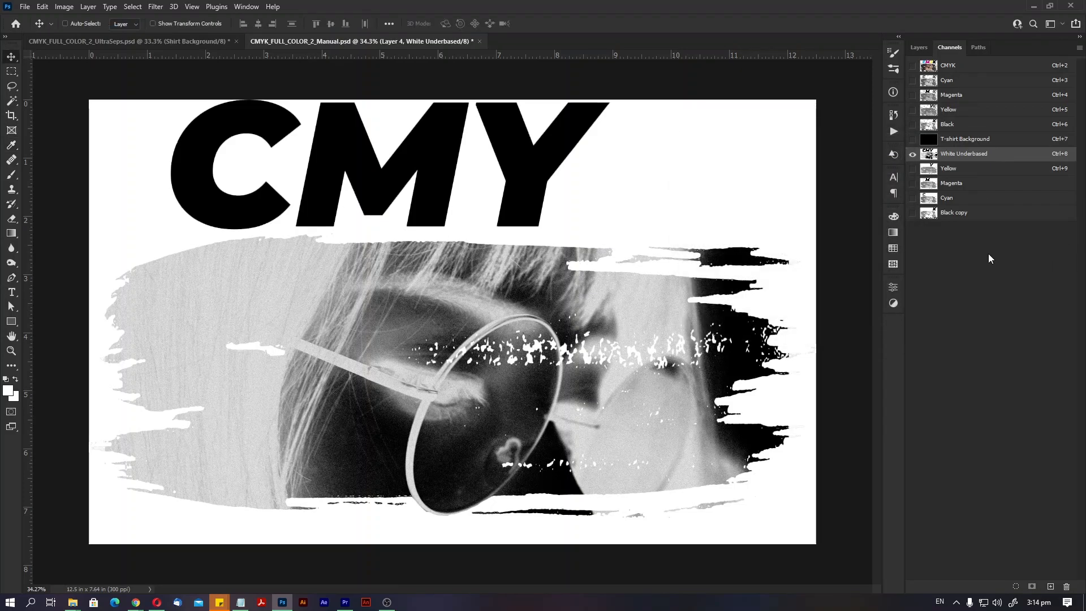
Show the T-shirt Background, Yellow, Magenta, Cyan and Black copy channels together with White Underbased to preview the full print
{"action": "left_click", "coordinate": [913, 141]}
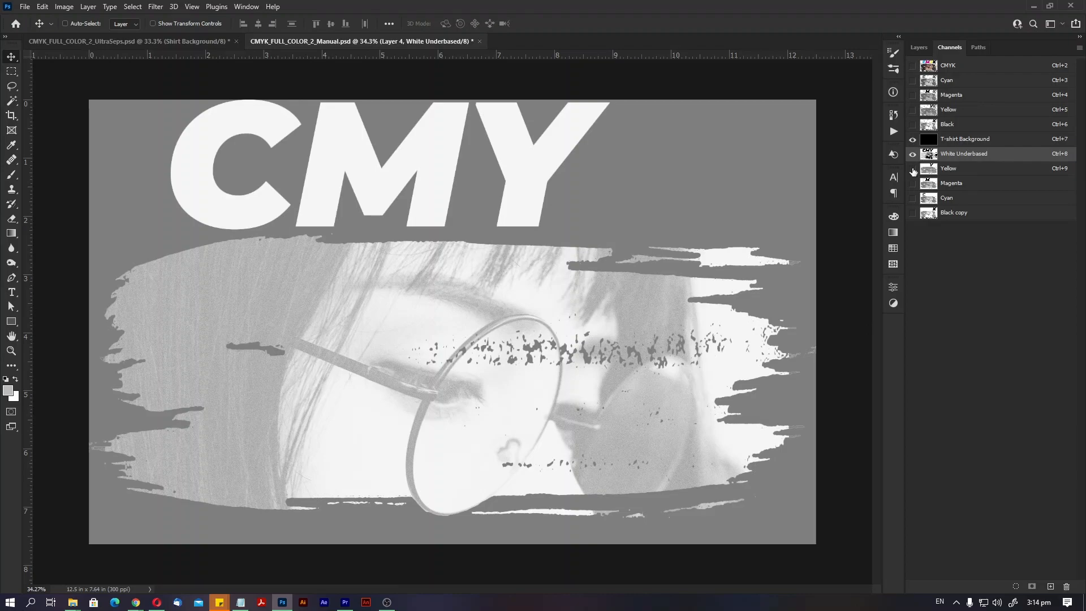
{"action": "left_click", "coordinate": [913, 170]}
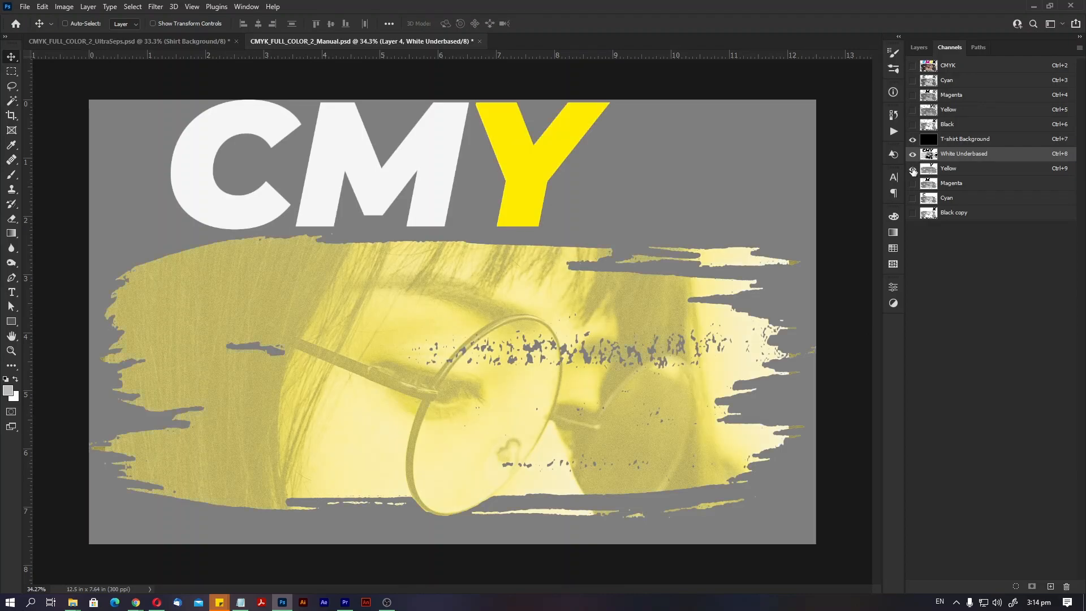
{"action": "left_click", "coordinate": [913, 184]}
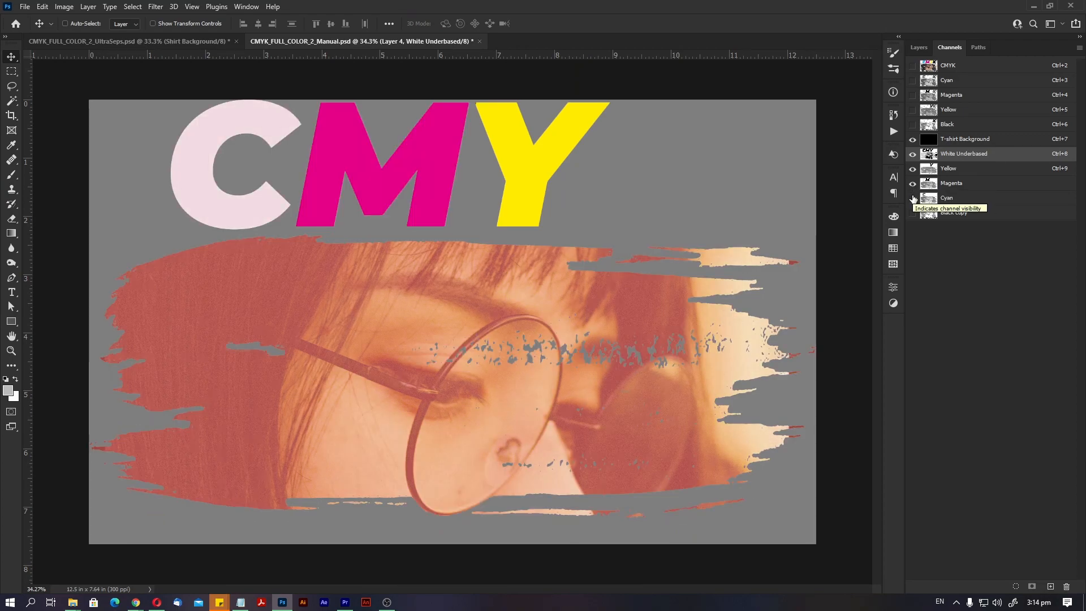
{"action": "left_click", "coordinate": [913, 198]}
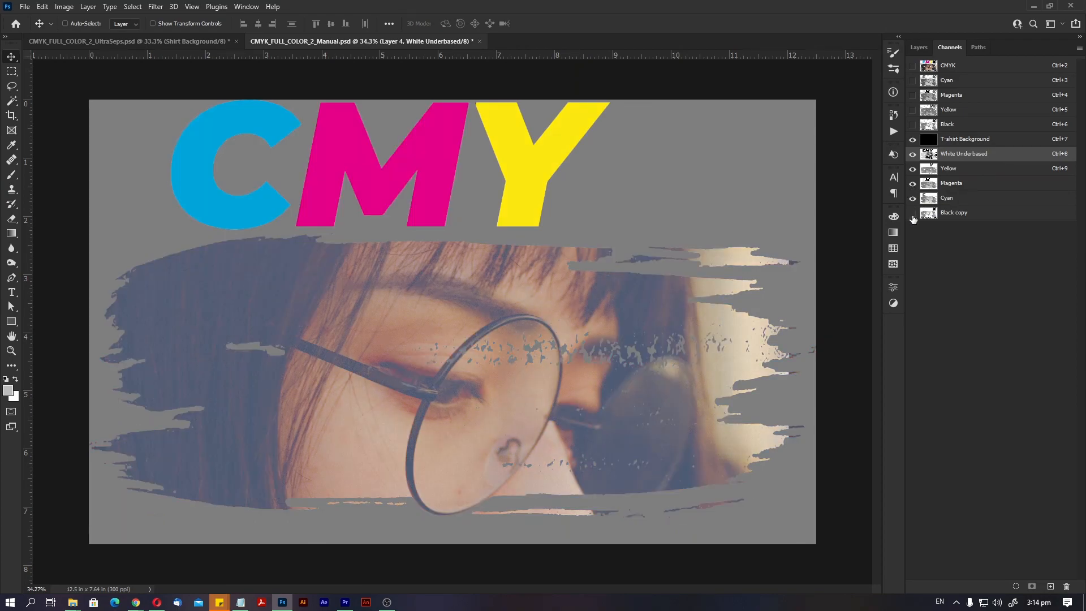
{"action": "left_click", "coordinate": [913, 214]}
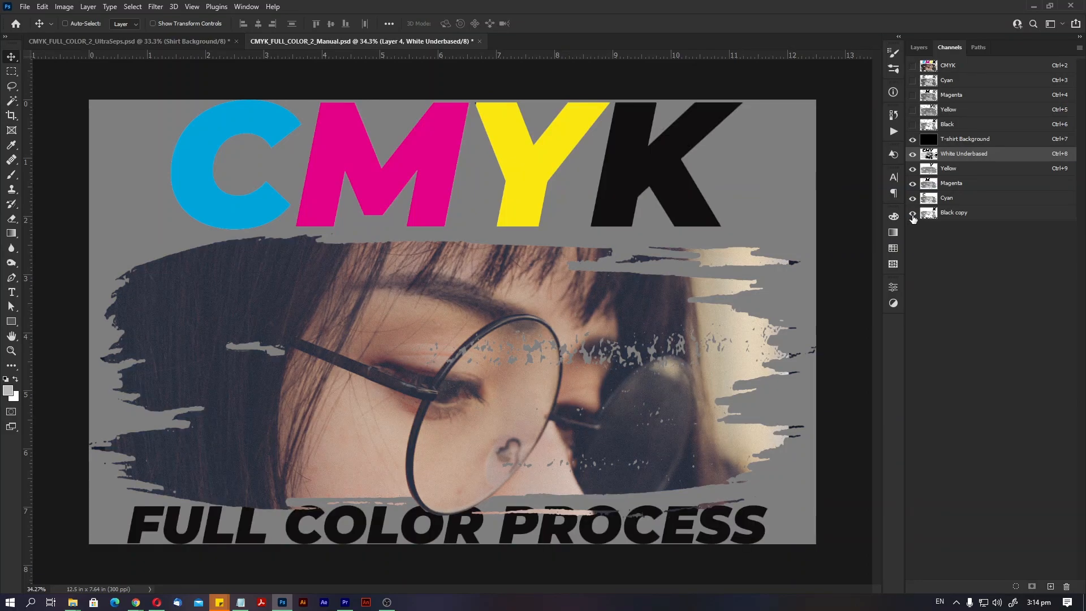
{"action": "key", "text": "z"}
{"action": "mouse_move", "coordinate": [491, 276]}
{"action": "left_mouse_down"}
{"action": "mouse_move", "coordinate": [427, 290]}
{"action": "mouse_move", "coordinate": [489, 296]}
{"action": "left_mouse_up"}
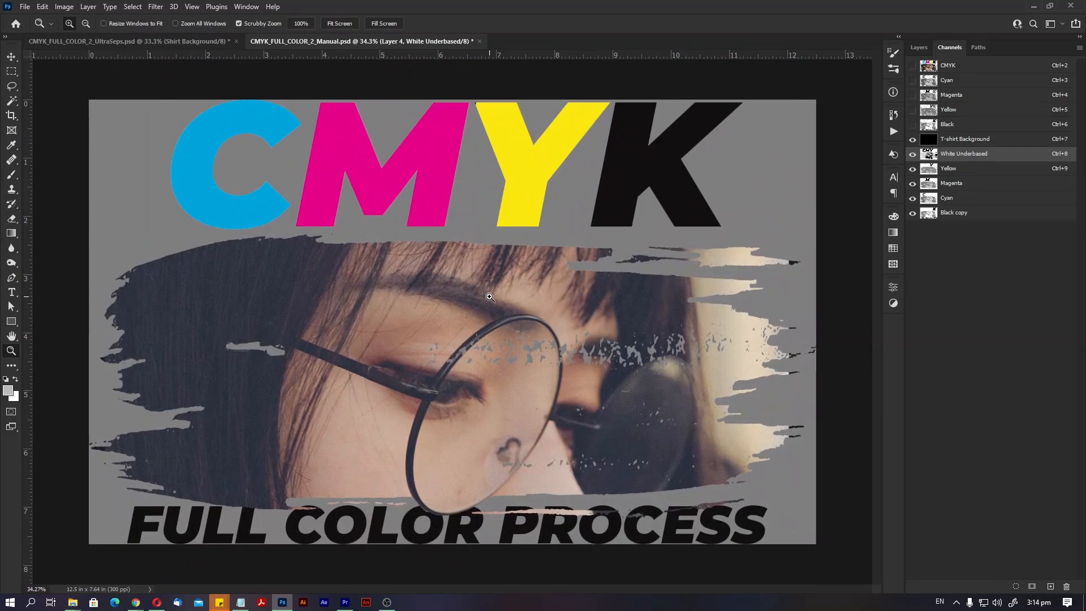
{"action": "key", "text": "v"}
Open the original design CMYK_FULL_COLOR_2.psd from the recent files
{"action": "left_click", "coordinate": [28, 8]}
{"action": "mouse_move", "coordinate": [78, 73]}
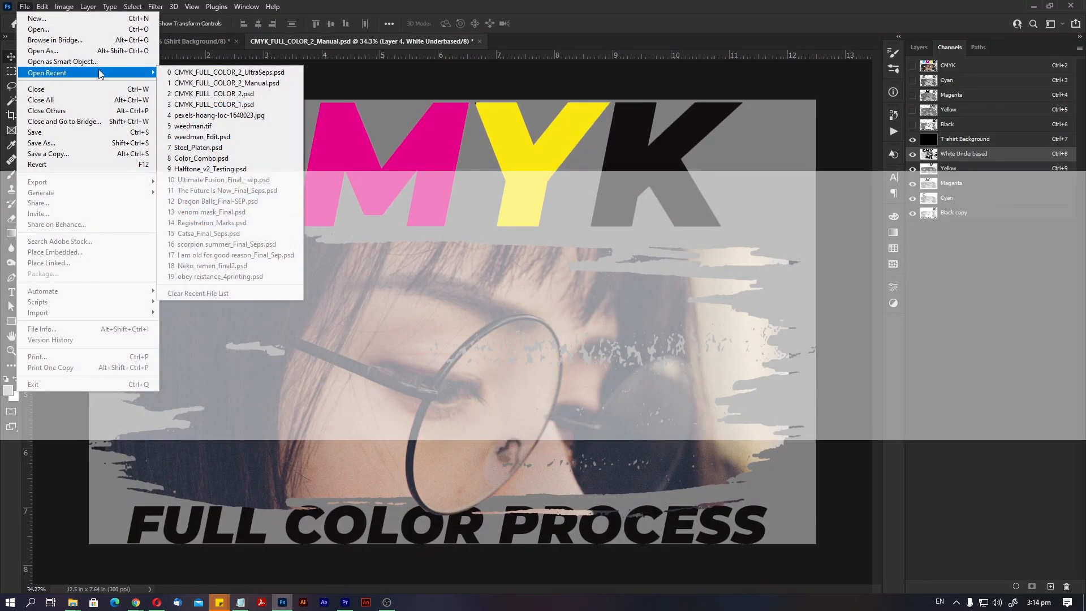
{"action": "left_click", "coordinate": [231, 94]}
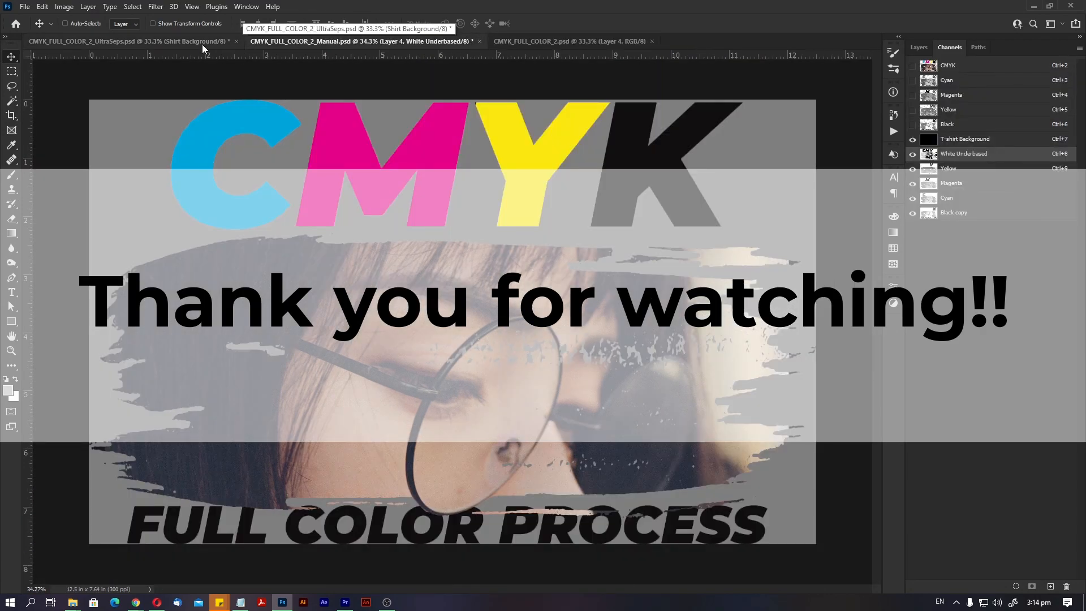
Compare the UltraSeps separation, the manual separation and the original RGB design by switching between the three open documents
{"action": "left_click", "coordinate": [202, 41]}
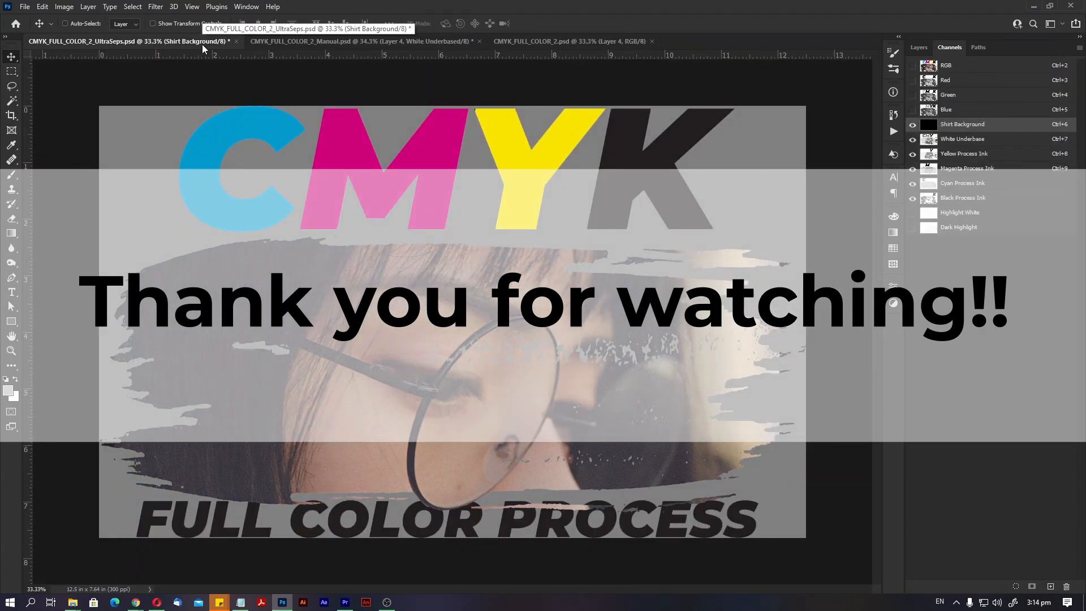
{"action": "left_click", "coordinate": [343, 42]}
{"action": "left_click", "coordinate": [535, 41]}
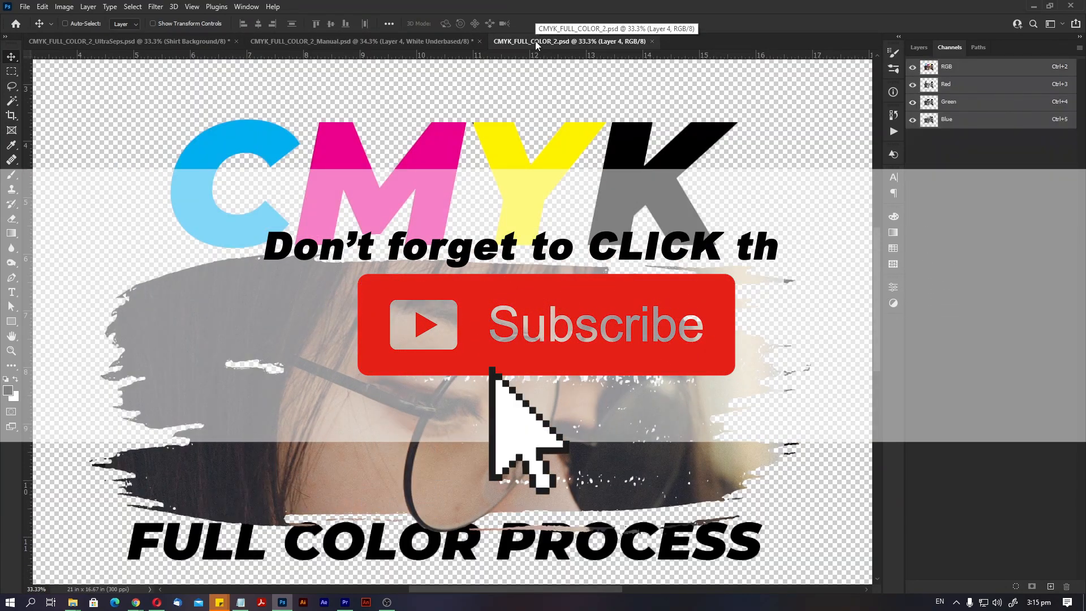
{"action": "left_click", "coordinate": [176, 43]}
{"action": "left_click", "coordinate": [339, 40]}
{"action": "left_click", "coordinate": [519, 41]}
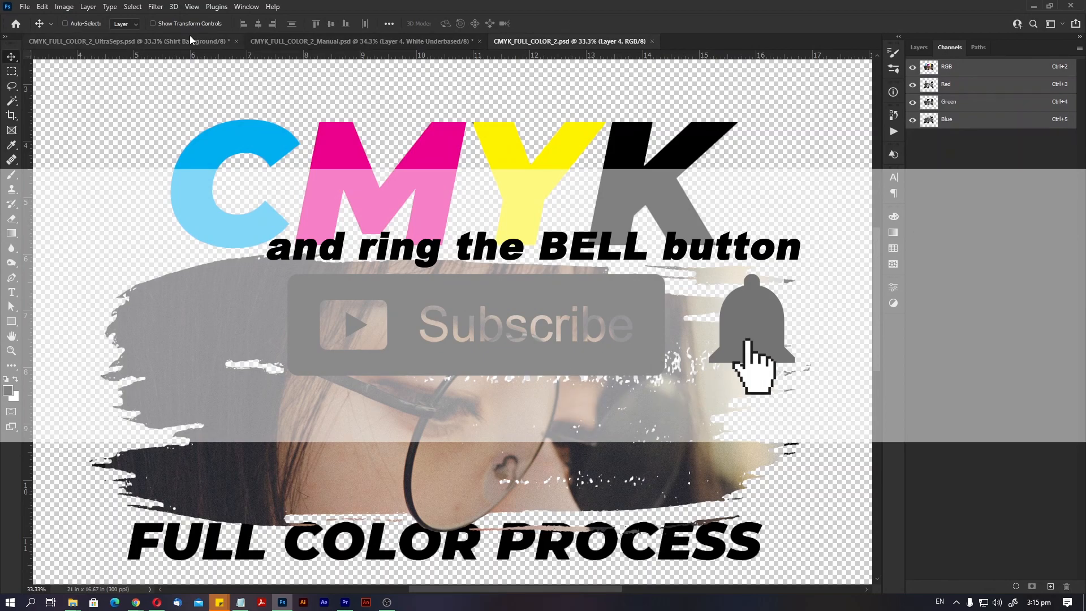
{"action": "left_click", "coordinate": [189, 41]}
{"action": "left_click", "coordinate": [301, 41]}
{"action": "left_click", "coordinate": [508, 41]}
{"action": "left_click", "coordinate": [401, 42]}
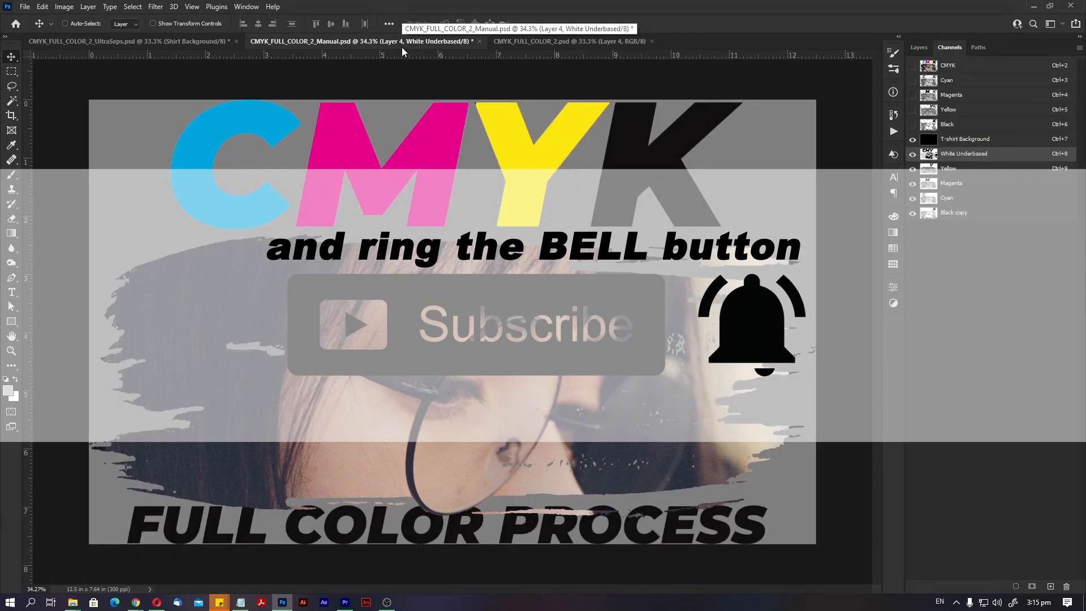
{"action": "key", "text": "z"}
{"action": "mouse_move", "coordinate": [422, 359]}
{"action": "left_mouse_down"}
{"action": "mouse_move", "coordinate": [498, 358]}
{"action": "mouse_move", "coordinate": [408, 359]}
{"action": "left_mouse_up"}
{"action": "mouse_move", "coordinate": [912, 214]}
{"action": "left_mouse_down"}
{"action": "mouse_move", "coordinate": [909, 173]}
{"action": "mouse_move", "coordinate": [912, 213]}
{"action": "left_mouse_up"}
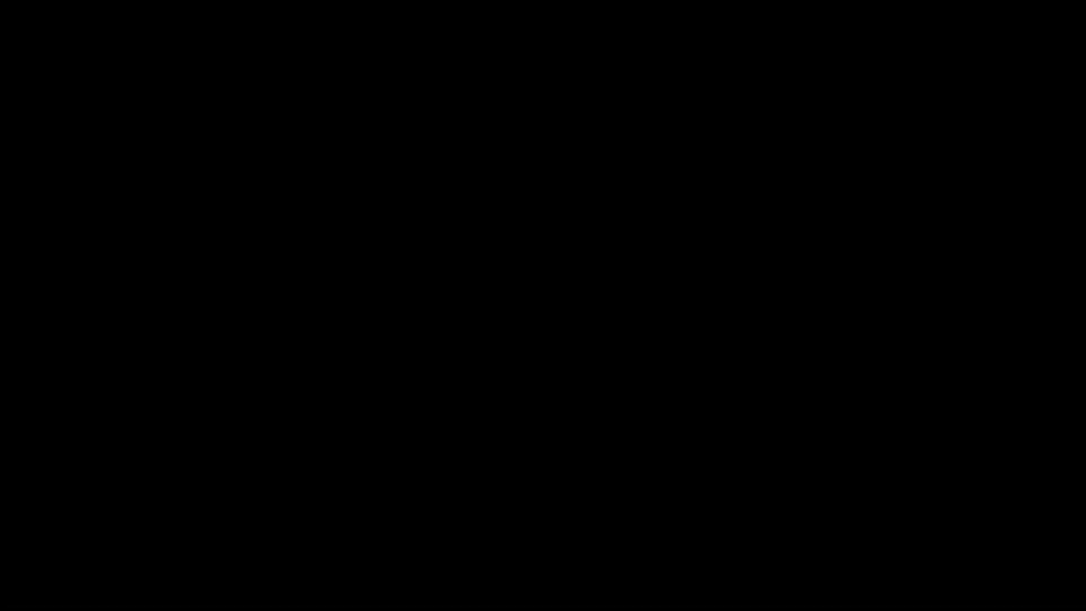